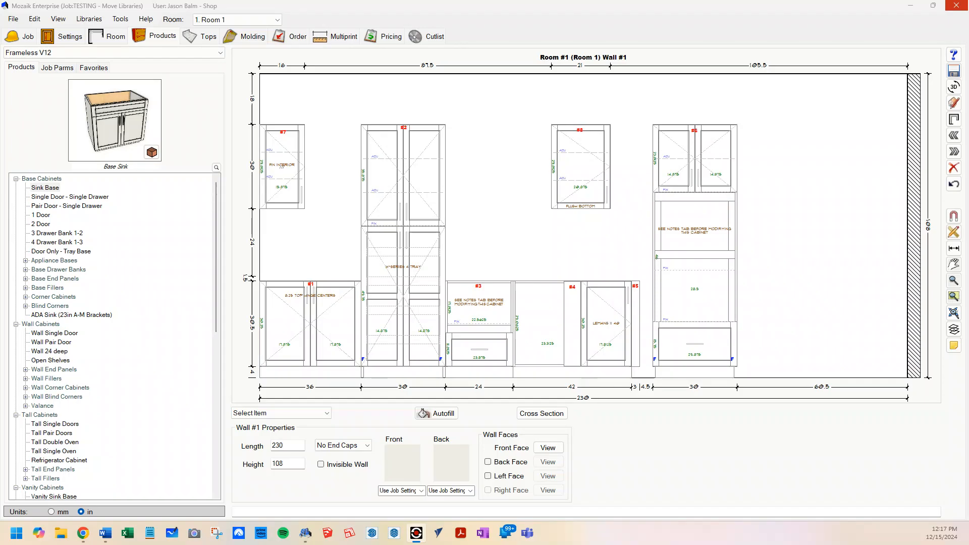
- Preview the Sink Base and 1 Door base cabinets in the Frameless V12 library, opening the sink base doors
scroll(133, 275, "down", 2)
scroll(134, 276, "up", 2)
left_click(47, 190)
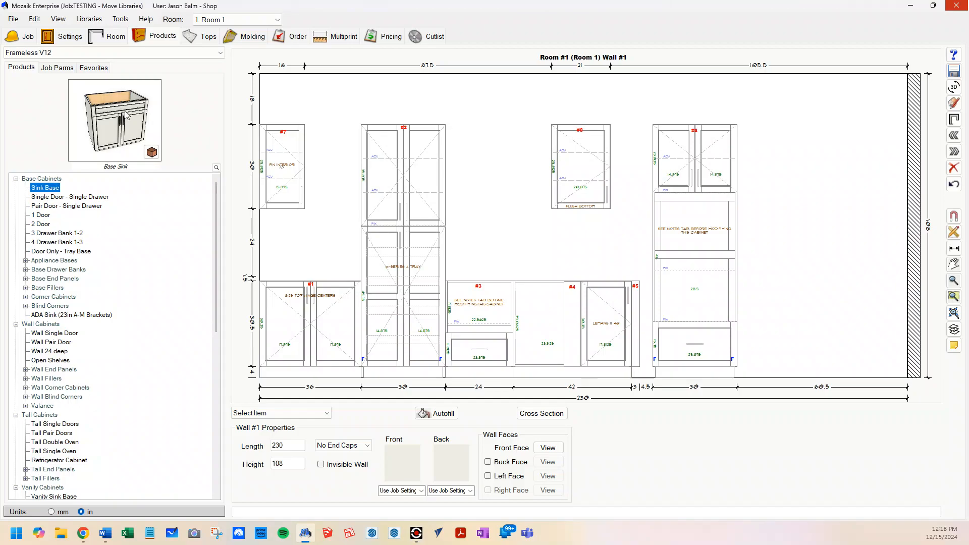
left_click(125, 132)
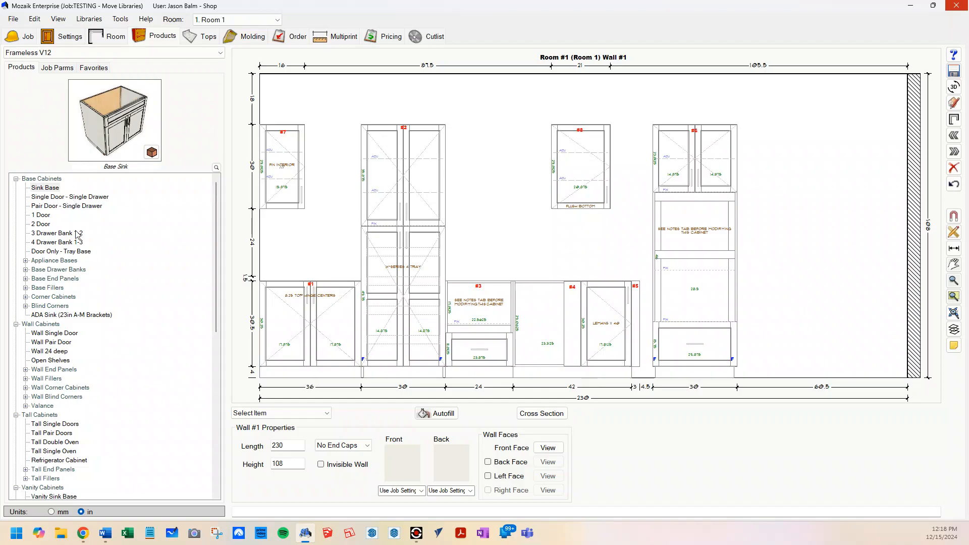
left_click(46, 216)
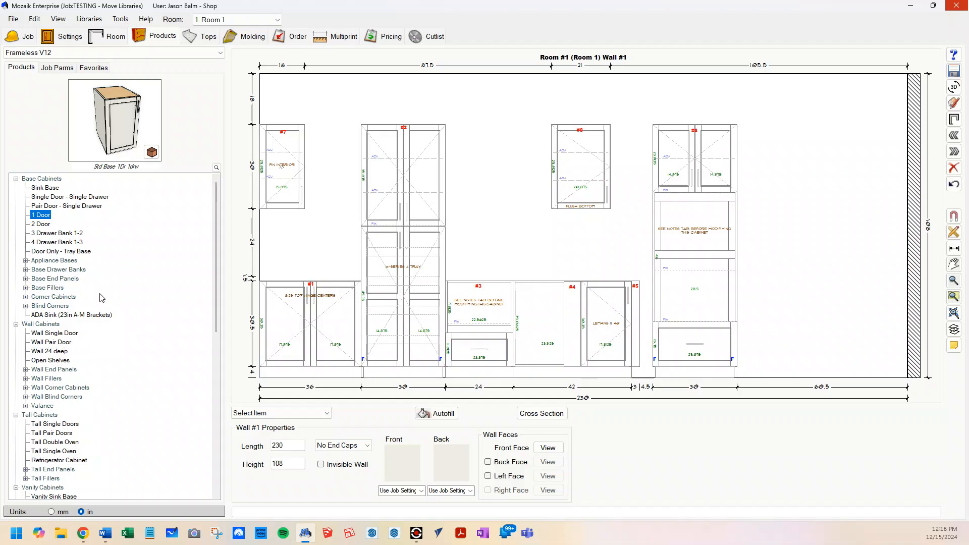
- Switch the product library to WCW STANDARD Frameless Library and look through its full category list
left_click(152, 54)
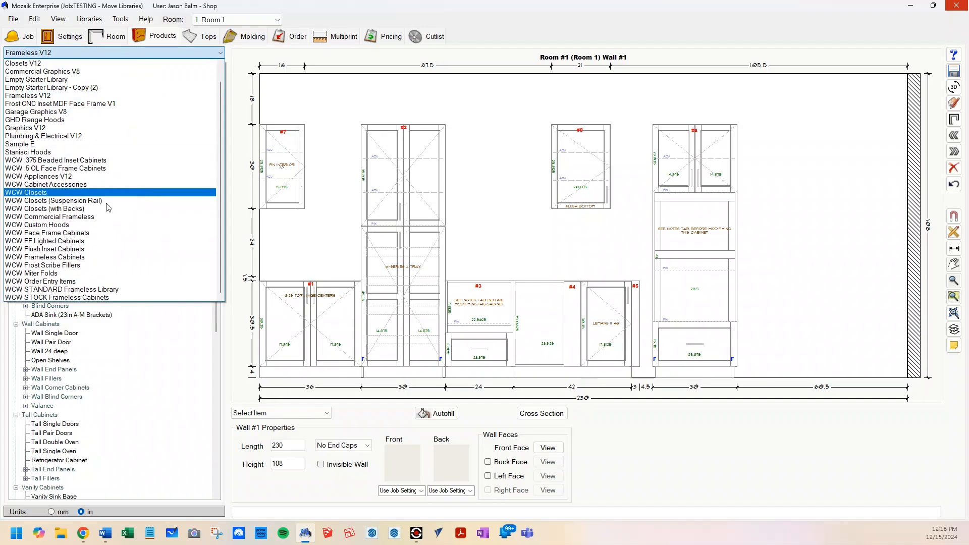
left_click(108, 290)
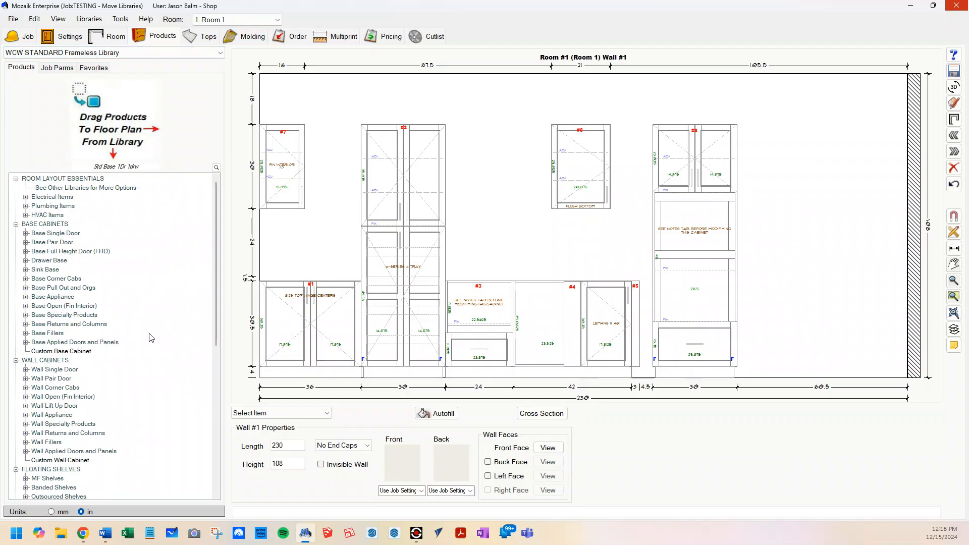
scroll(118, 333, "down", 3)
scroll(117, 332, "up", 3)
scroll(134, 361, "down", 8)
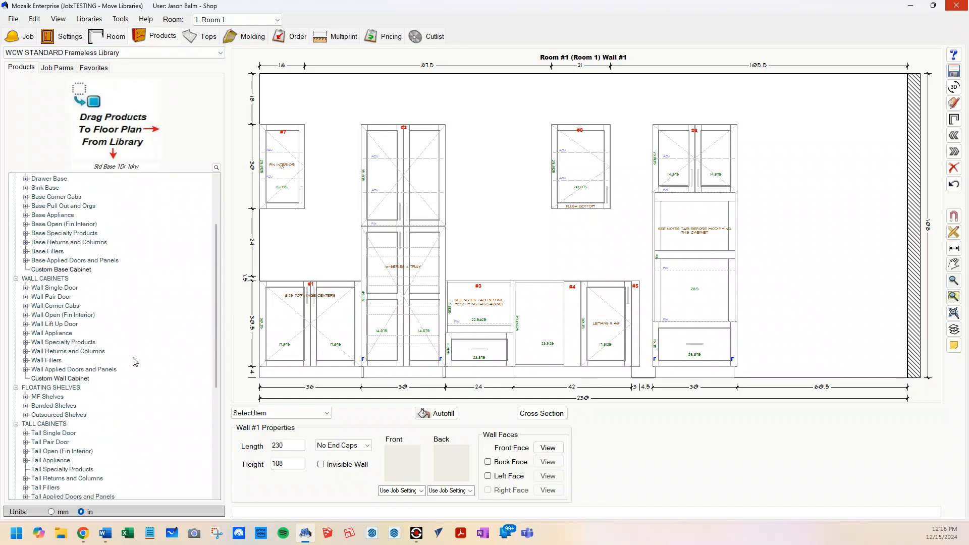
scroll(123, 379, "down", 1)
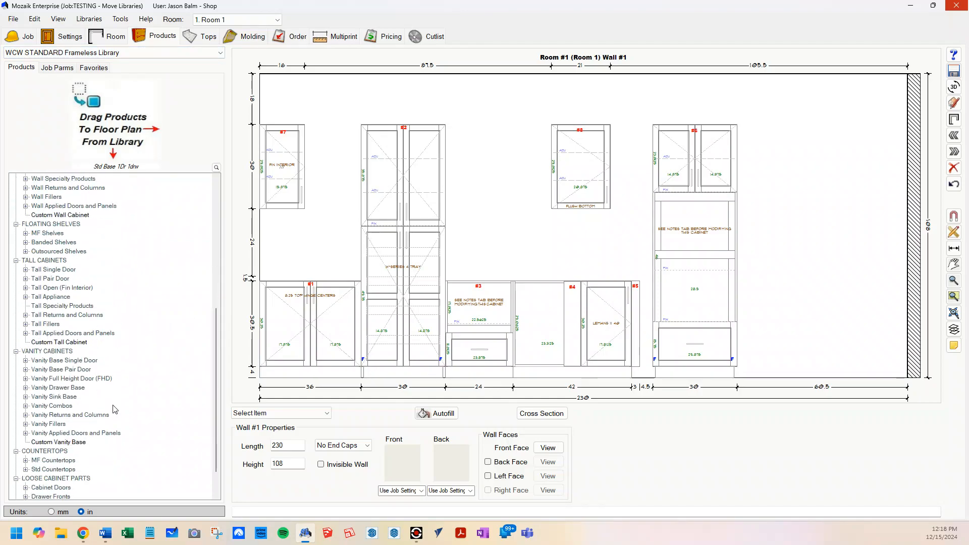
scroll(115, 410, "down", 2)
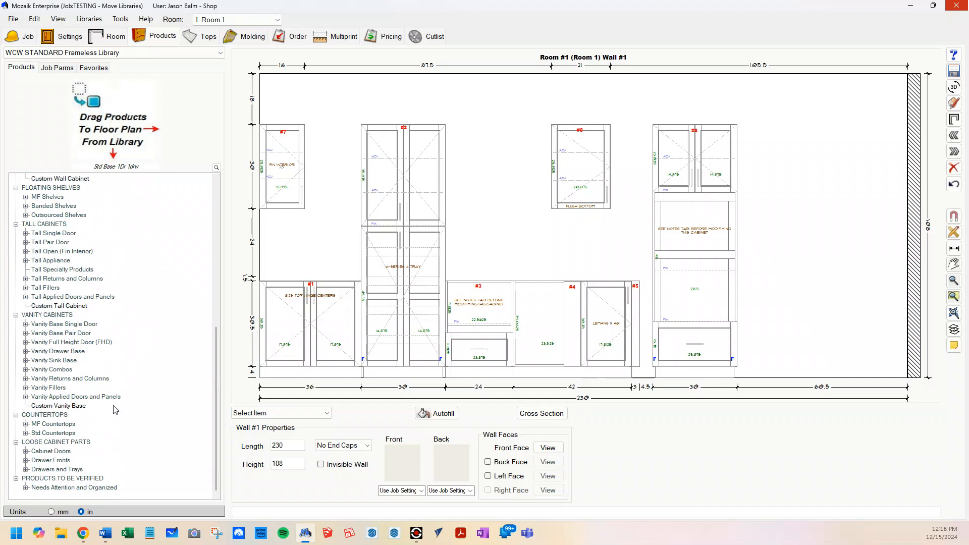
scroll(134, 399, "up", 10)
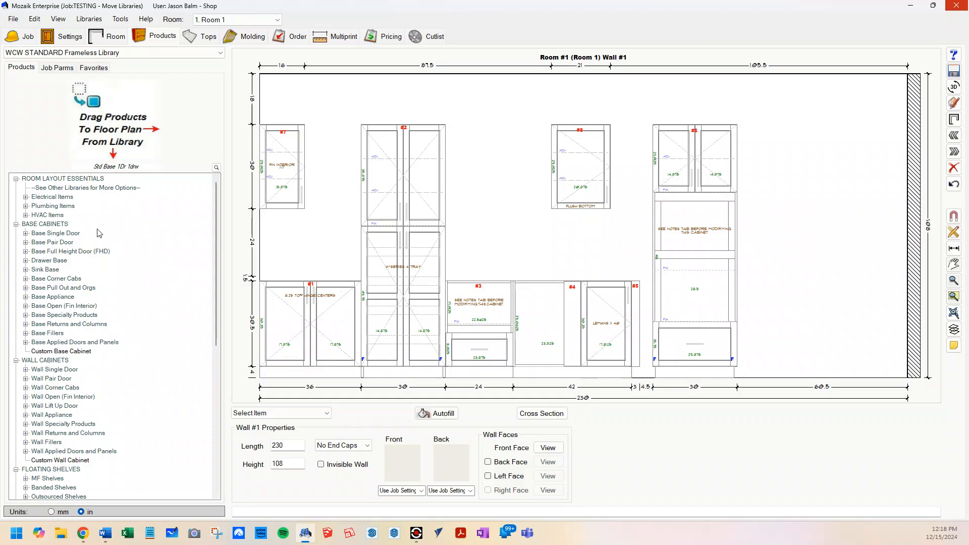
- Review how the base, wall, floating shelf, tall and vanity product groups are organized
scroll(107, 399, "down", 3)
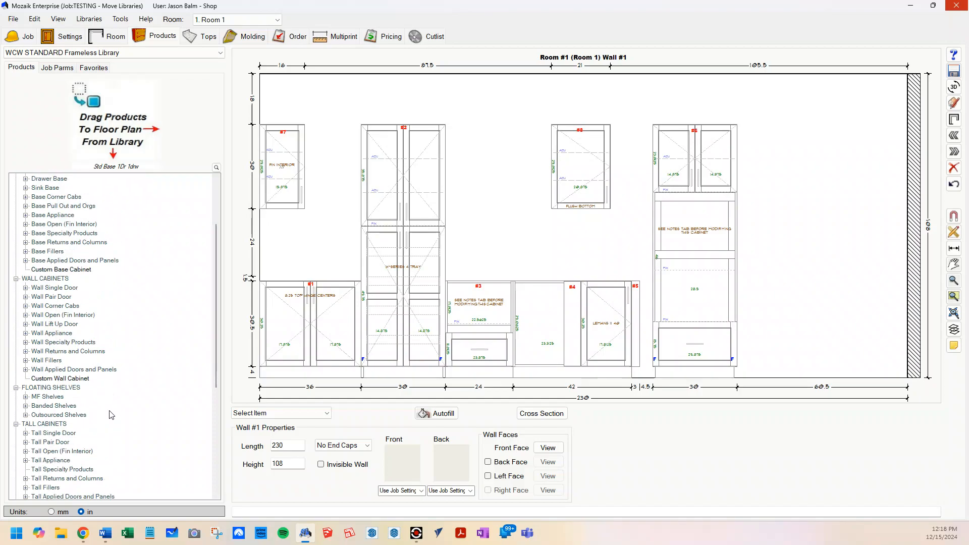
scroll(115, 408, "down", 2)
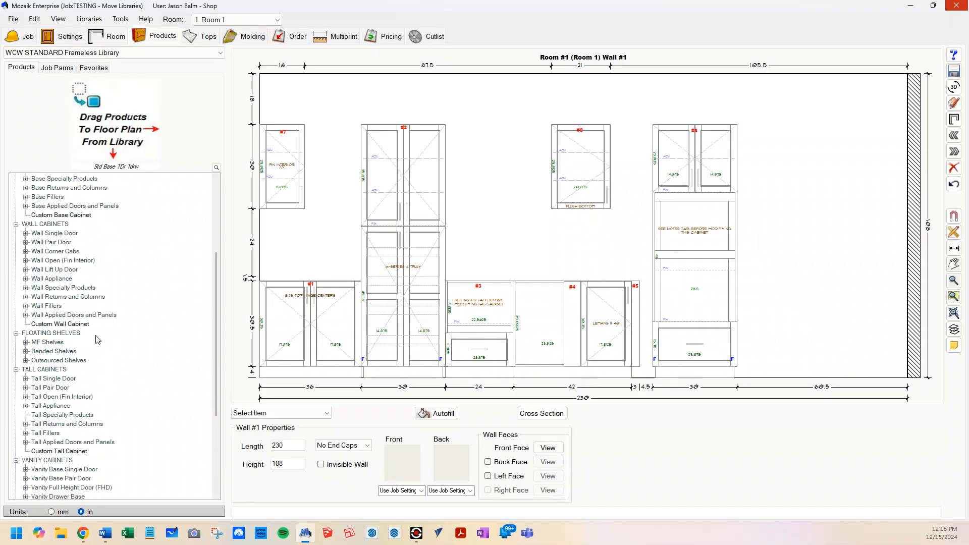
scroll(134, 368, "down", 5)
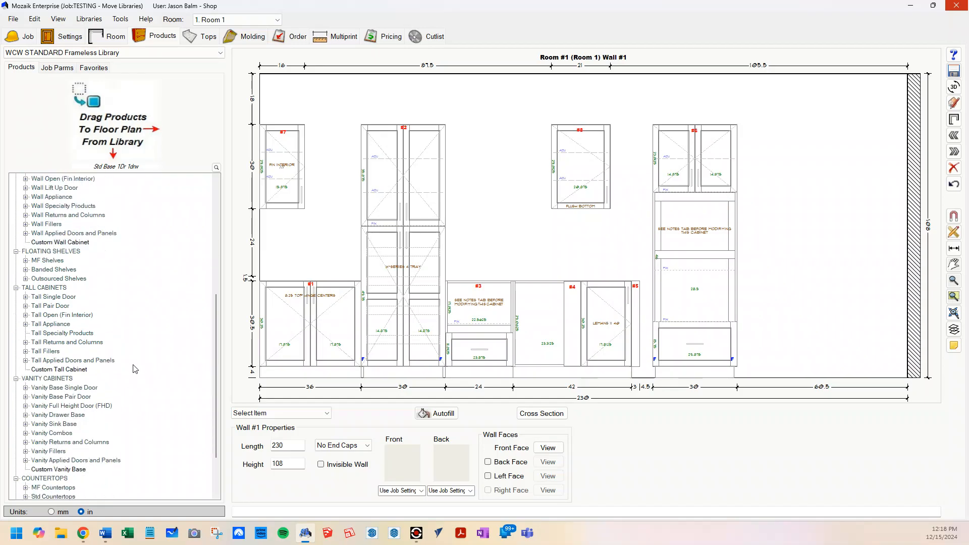
scroll(119, 409, "up", 10)
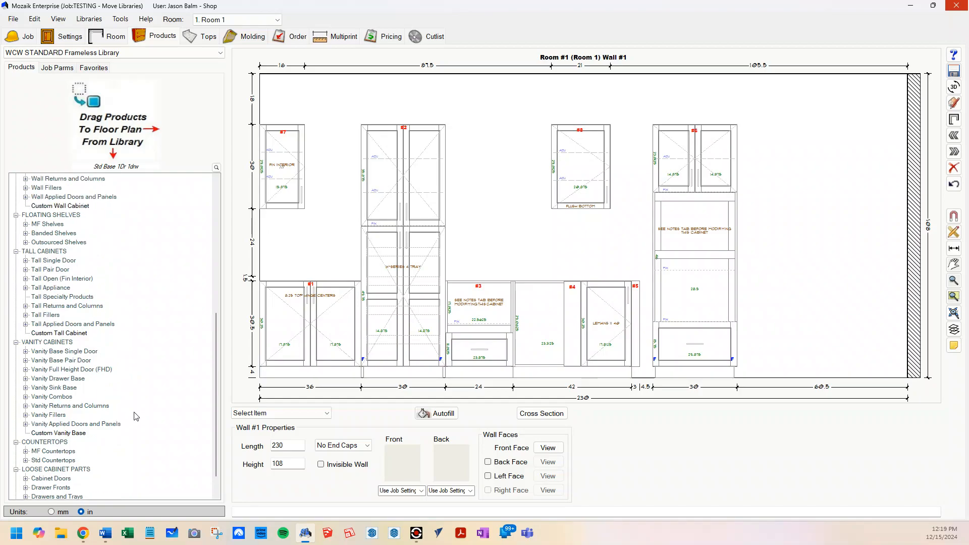
scroll(138, 407, "up", 1)
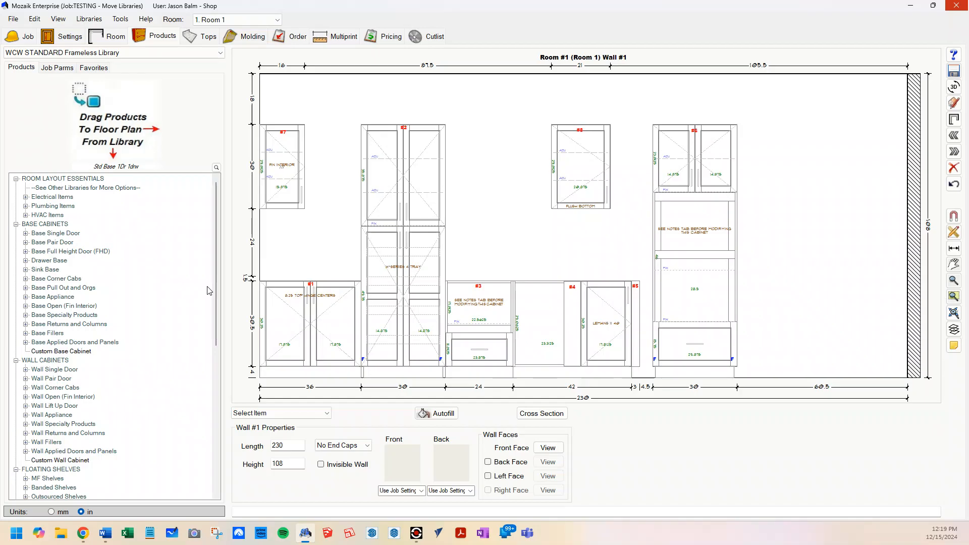
scroll(207, 291, "down", 1)
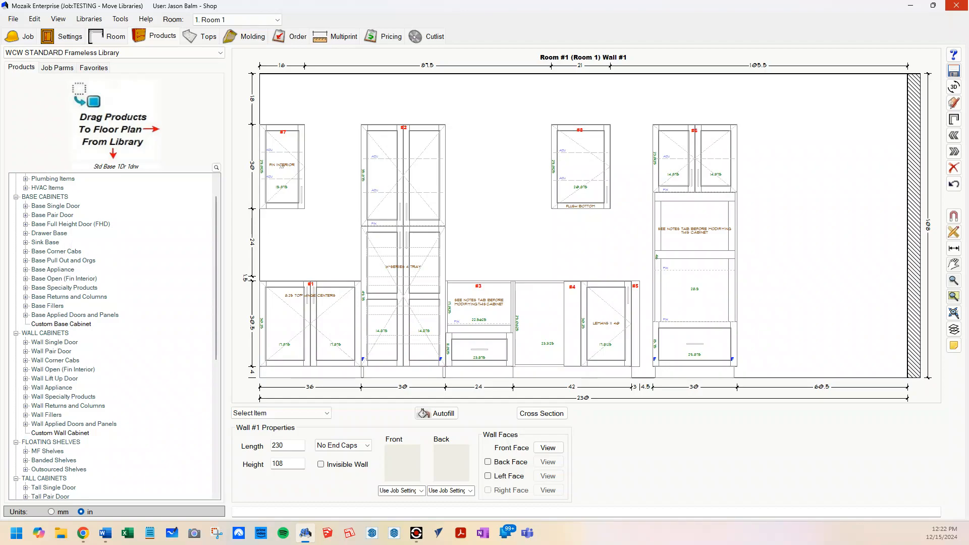
scroll(121, 291, "up", 1)
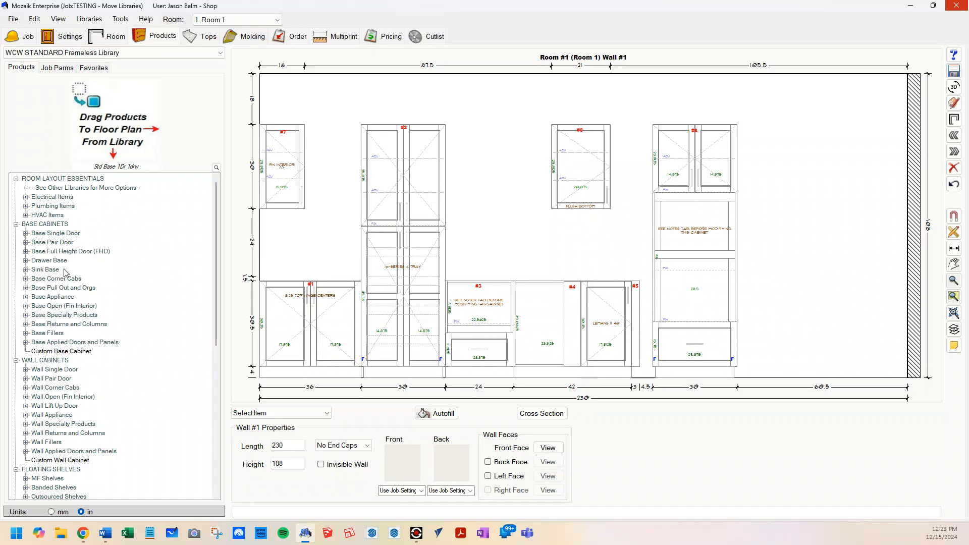
- Explore the Base Single Door group with its trays and tiered cutlery subgroups, preview B19.5 (RAS Tiered), and collapse the group
double_click(51, 235)
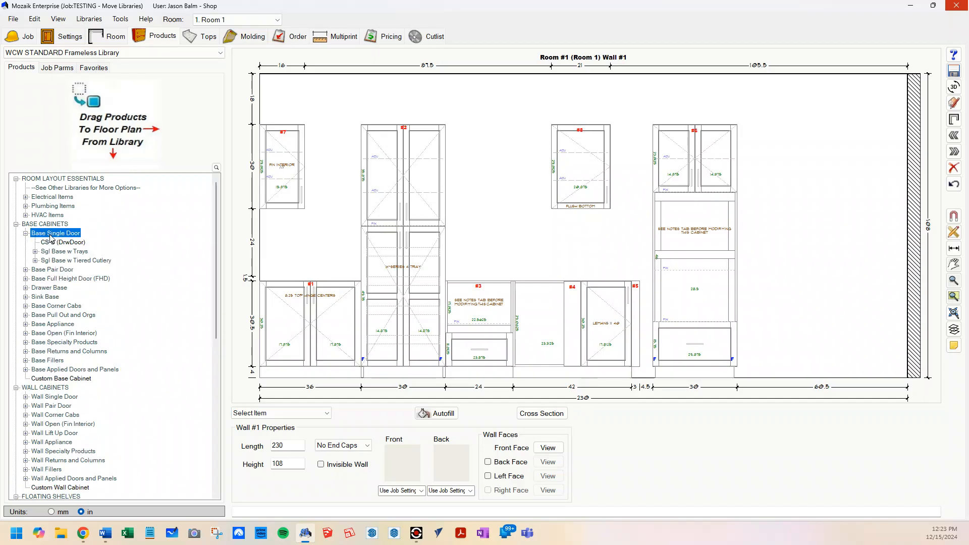
left_click(69, 252)
double_click(69, 253)
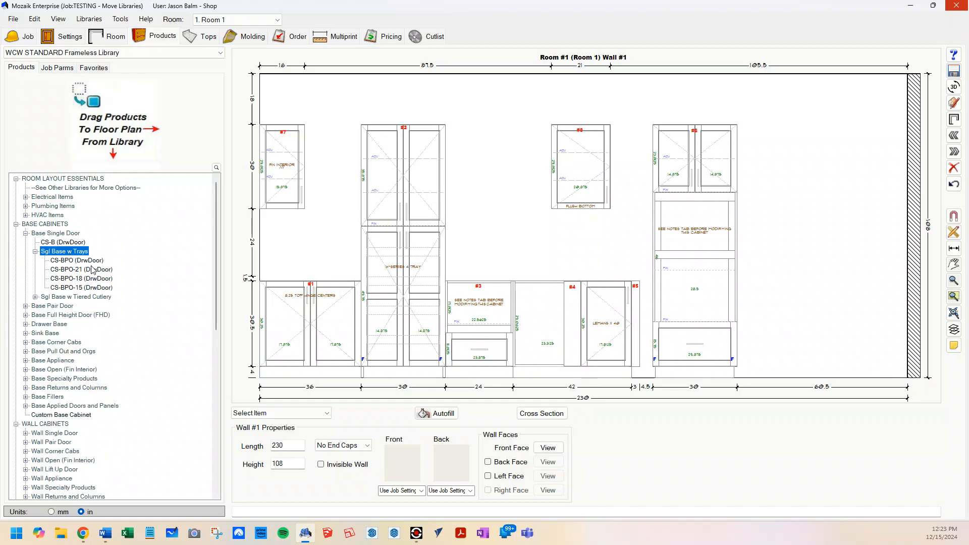
double_click(82, 297)
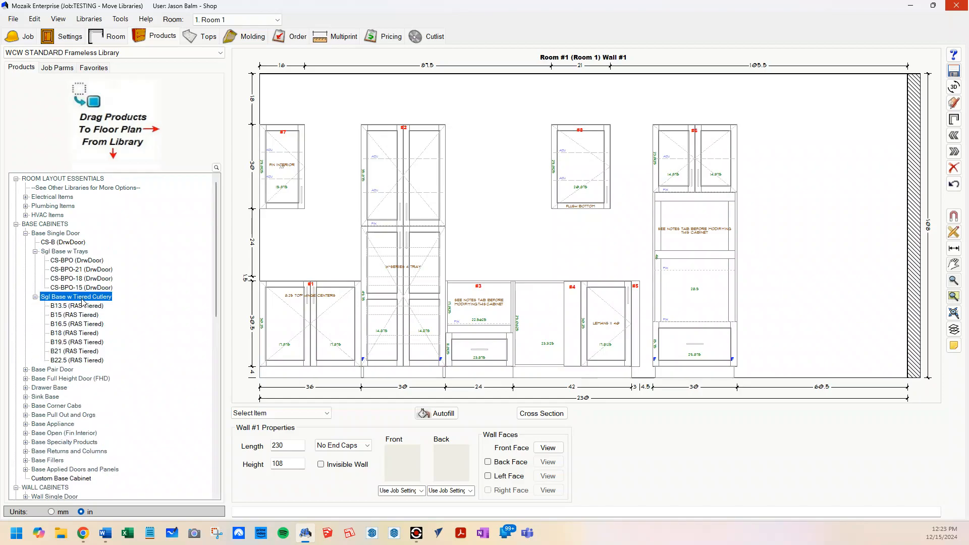
left_click(79, 342)
left_click_drag(107, 154, 115, 145)
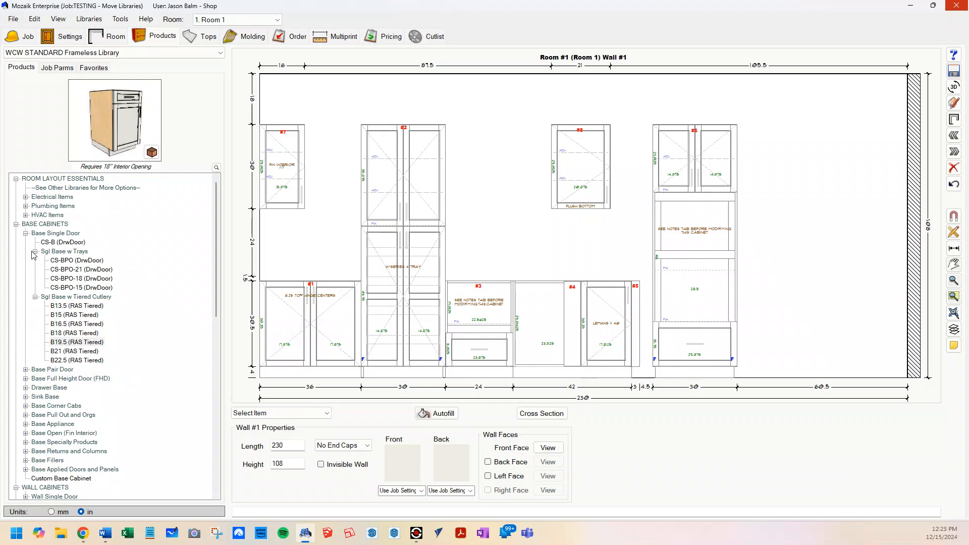
left_click(25, 233)
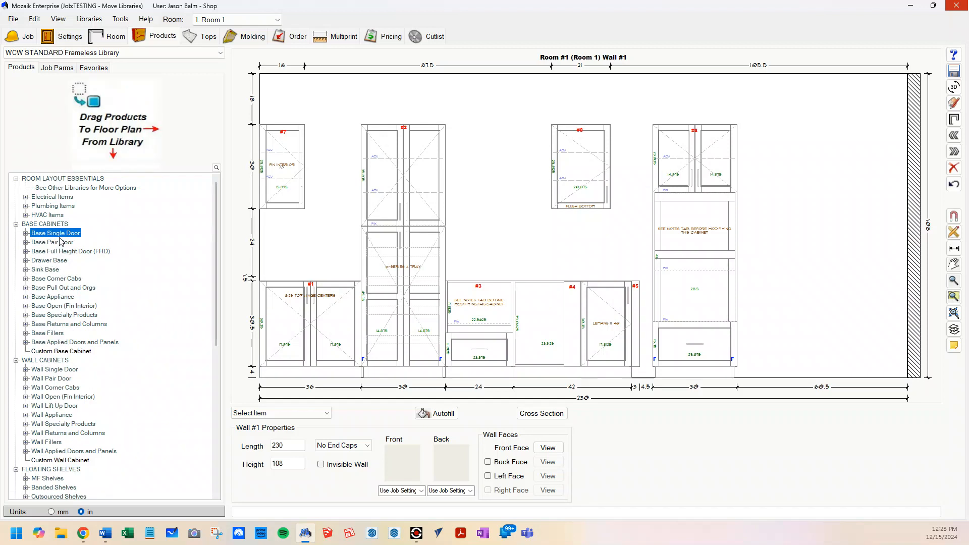
scroll(70, 313, "down", 4)
scroll(71, 312, "up", 3)
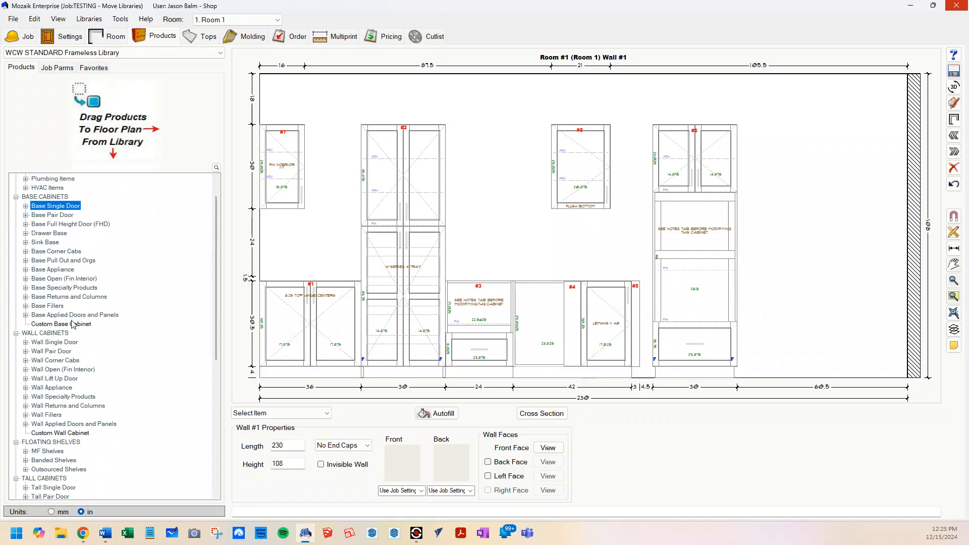
scroll(72, 328, "down", 5)
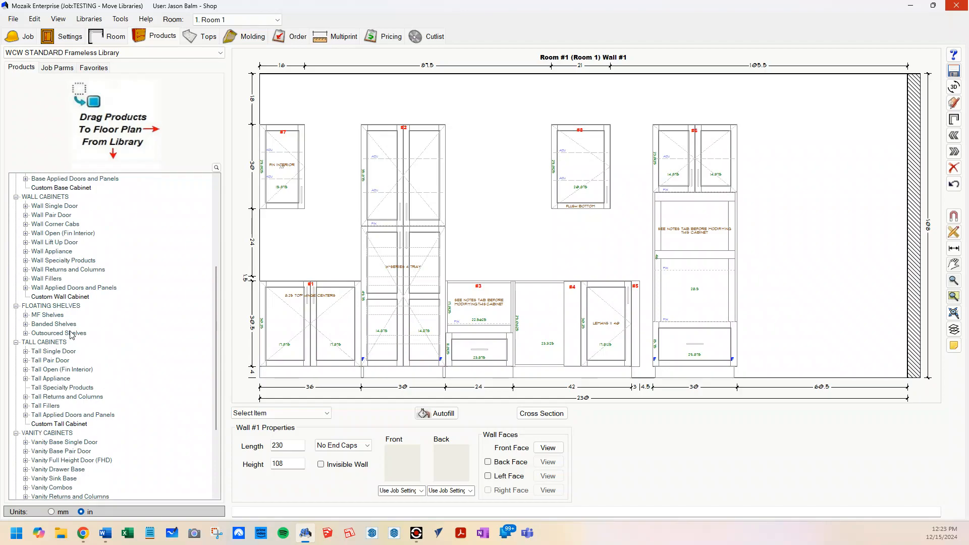
scroll(71, 335, "up", 6)
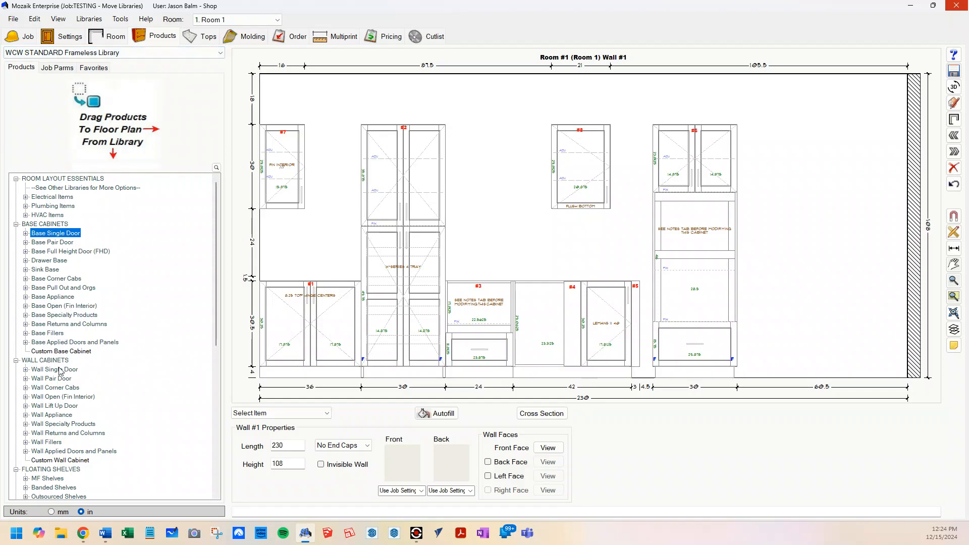
- Expand the Base Pair Door group and its trays, split drawer and cutlery subgroups to examine their products
scroll(75, 397, "down", 2)
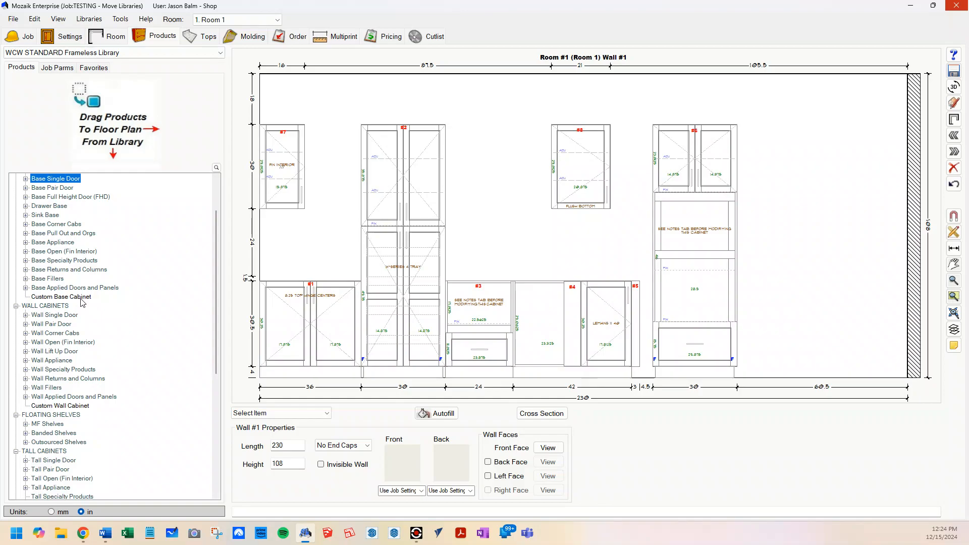
scroll(90, 301, "up", 1)
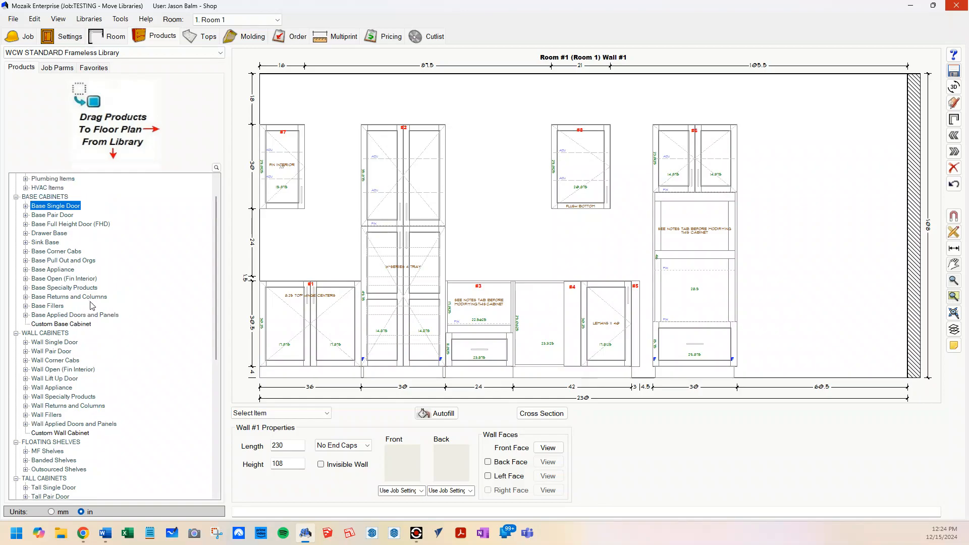
double_click(55, 215)
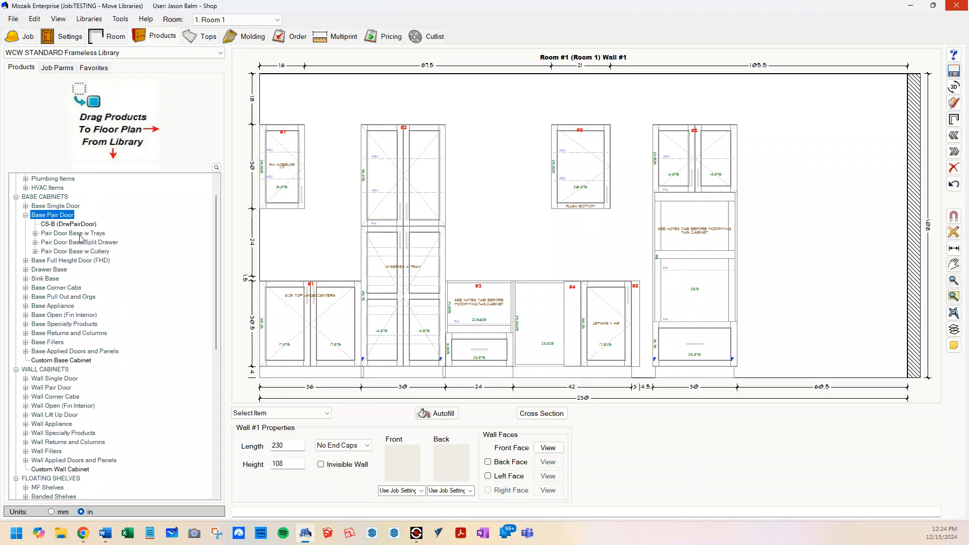
double_click(89, 234)
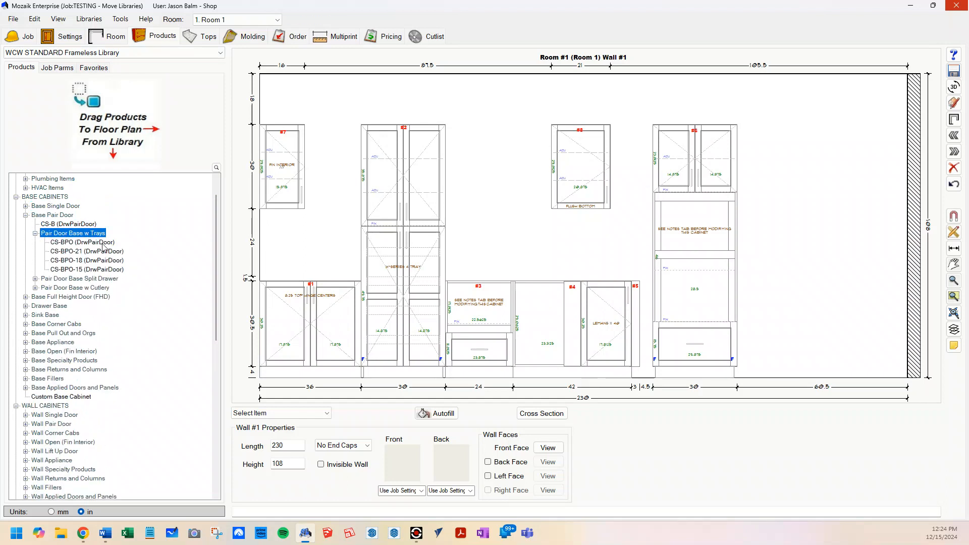
left_click(86, 280)
double_click(86, 279)
double_click(92, 243)
scroll(109, 318, "down", 3)
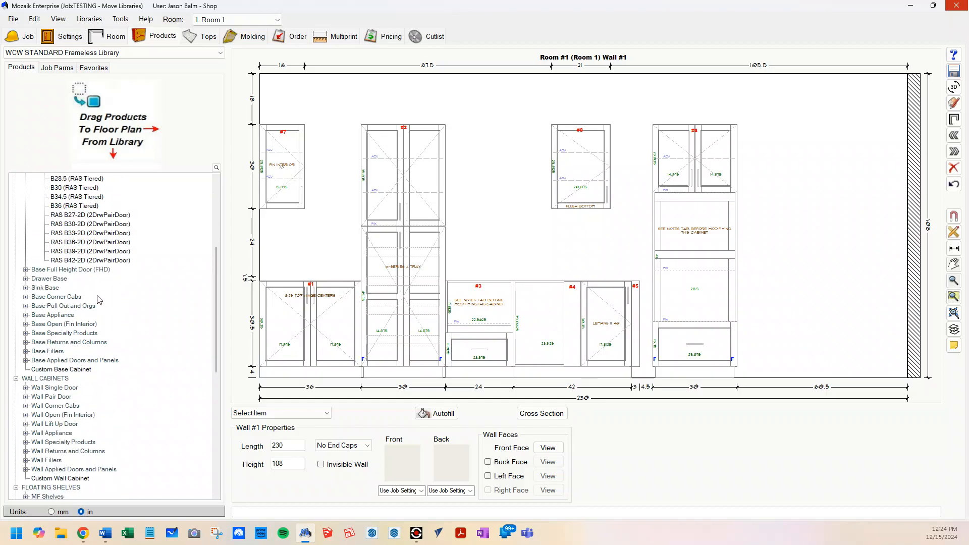
- Expand the Base Full Height Door (FHD) group and its FHD Single and FHD Pair w Trays subgroups
double_click(104, 270)
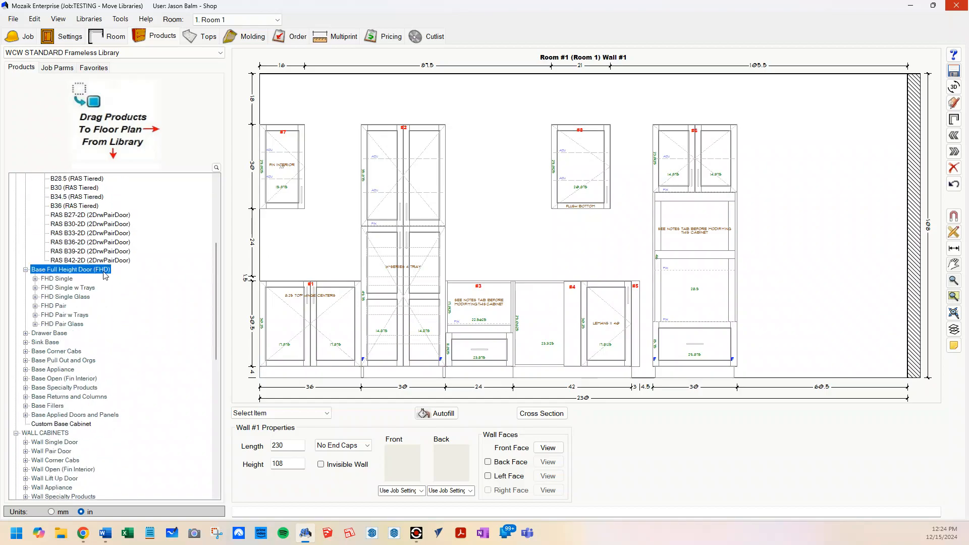
double_click(65, 281)
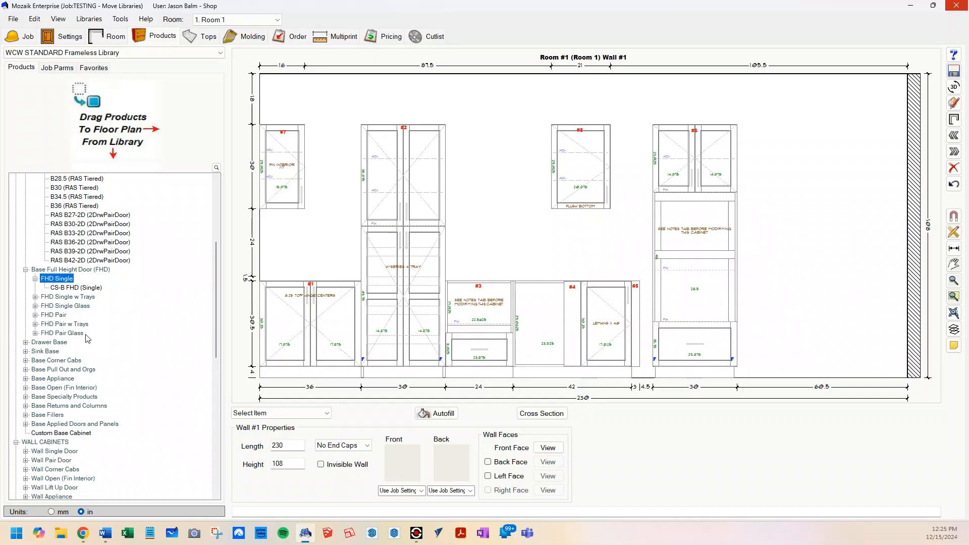
scroll(85, 328, "down", 2)
double_click(53, 270)
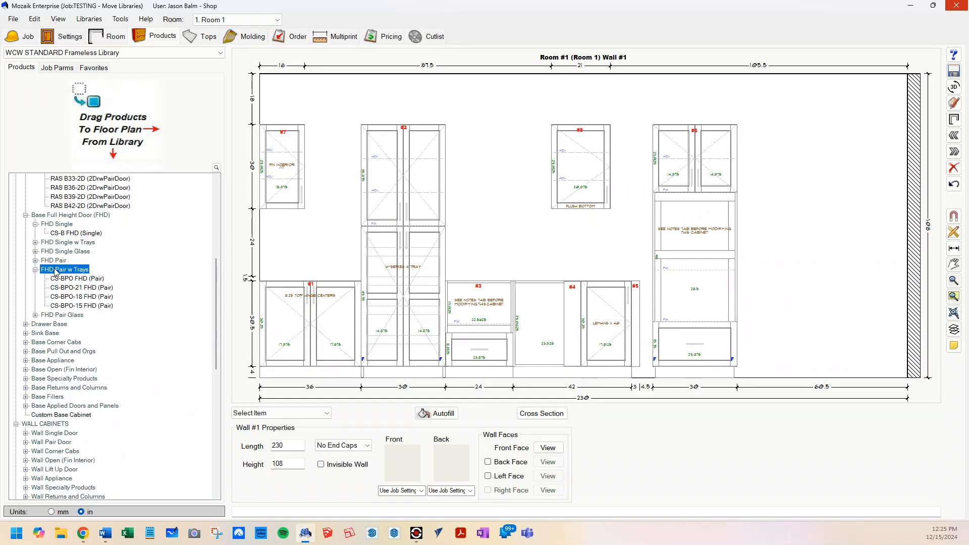
- Preview the CS-BPO, CS-BPO-21, CS-BPO-18 and CS-BPO-15 FHD (Pair) cabinets with trays
left_click(85, 280)
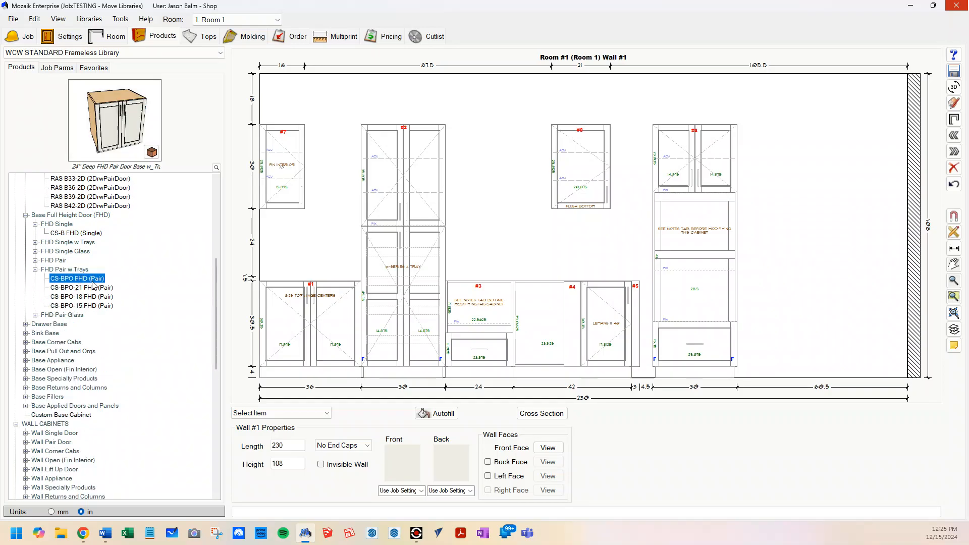
left_click(94, 289)
left_click(95, 297)
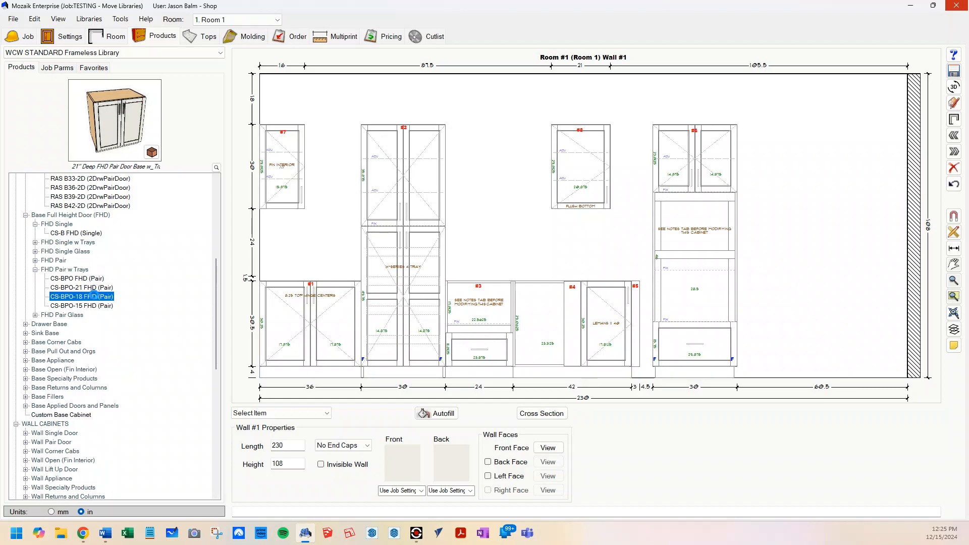
left_click(97, 306)
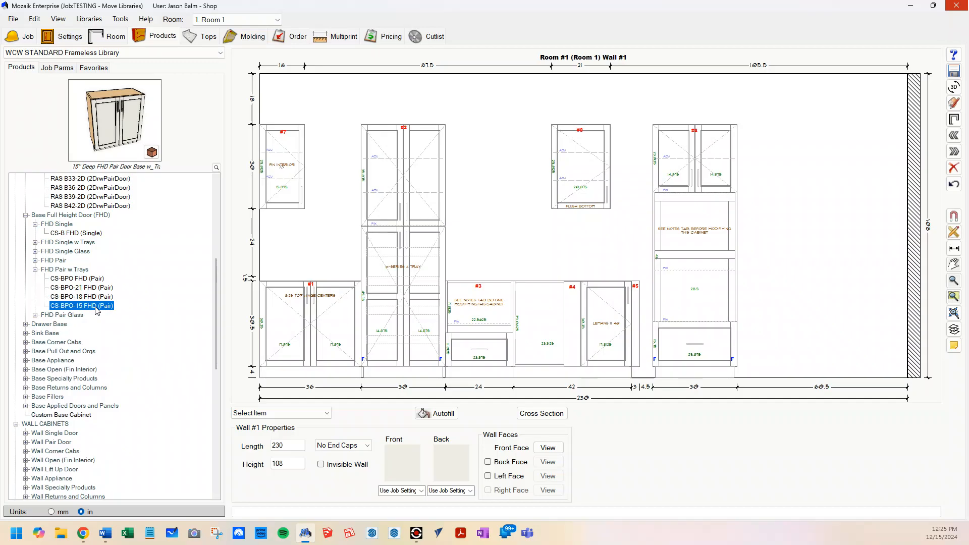
- Compare the previews of the CS-BPO-18, CS-BPO-21, CS-BPO-15 and CS-BPO FHD (Pair) tray cabinets once more
left_click(95, 299)
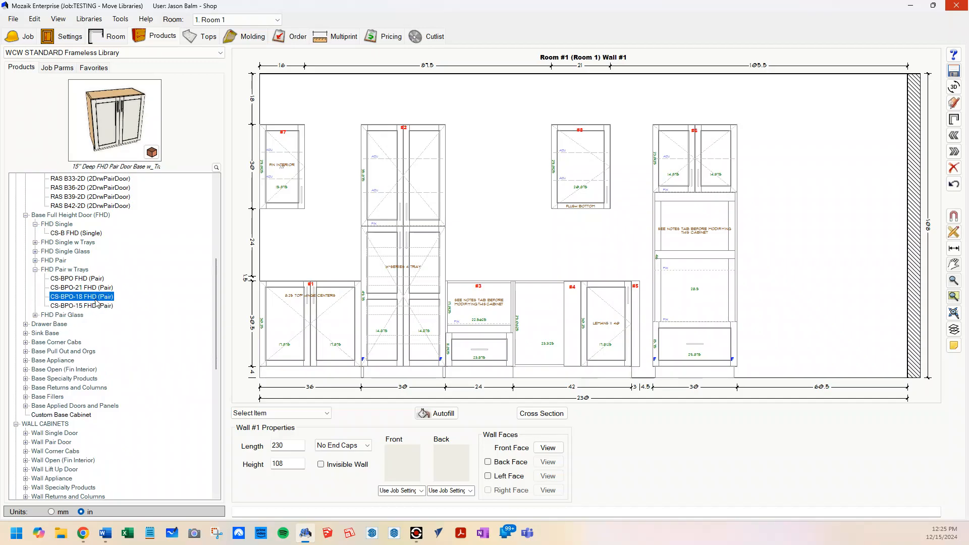
left_click(100, 289)
left_click(99, 297)
left_click(101, 306)
left_click(93, 278)
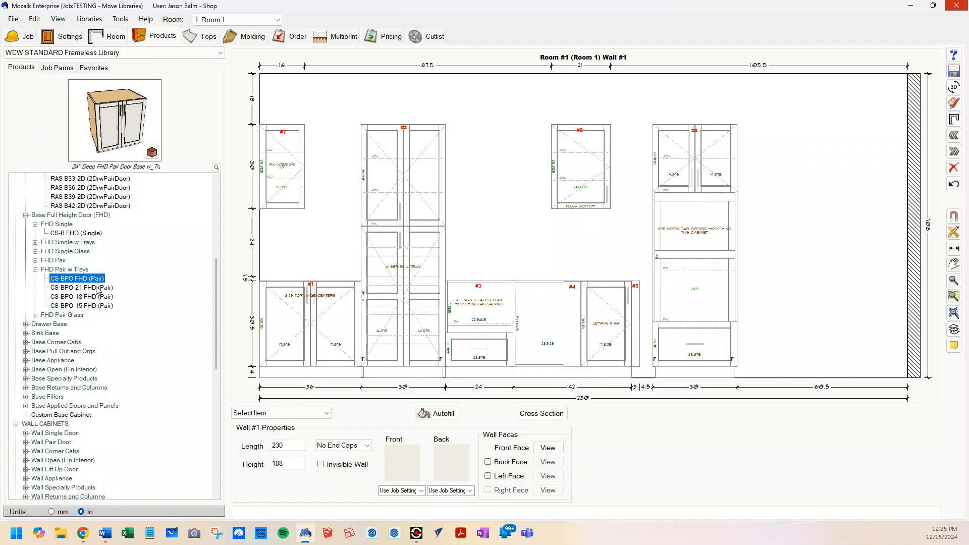
- Collapse the FHD Pair w Trays and FHD Single subgroups and their parent Base Full Height Door (FHD) group
left_click(34, 270)
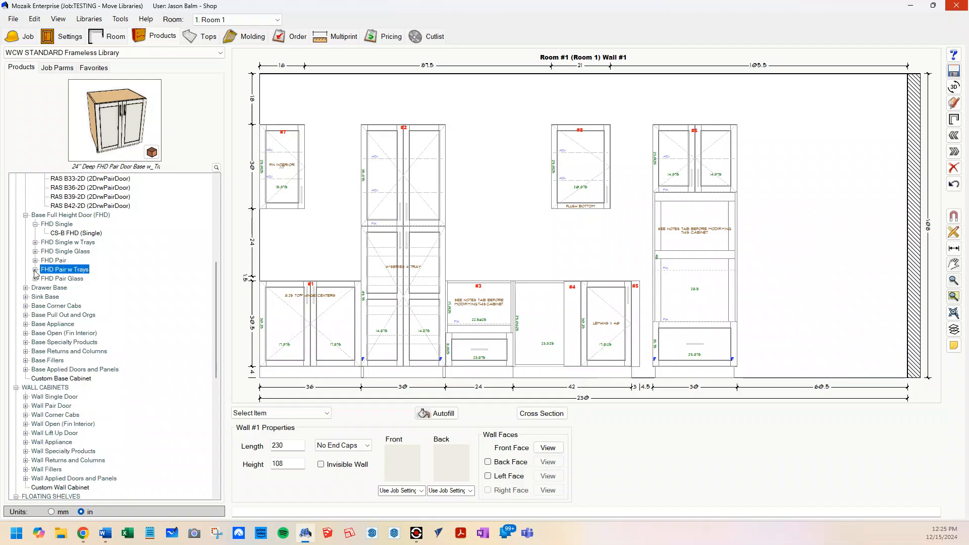
left_click(35, 224)
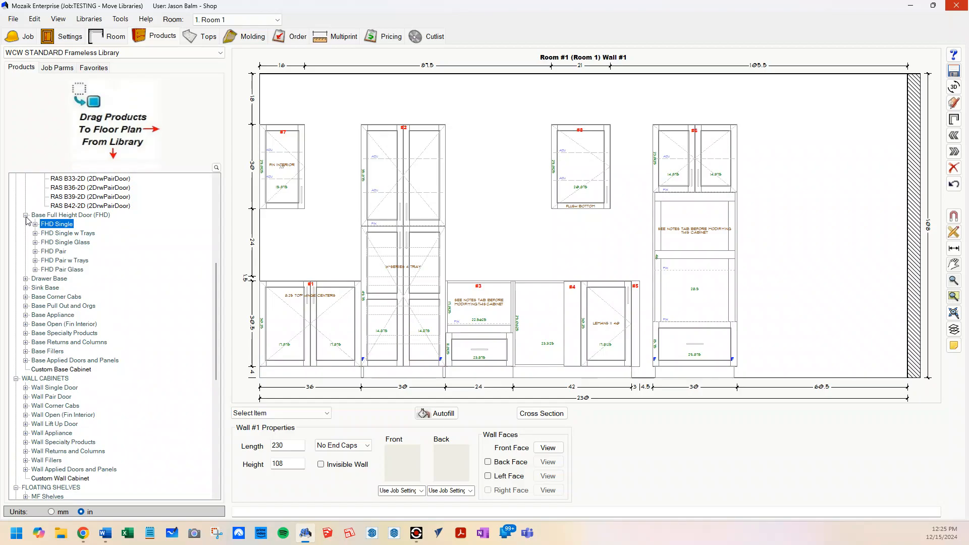
left_click(25, 216)
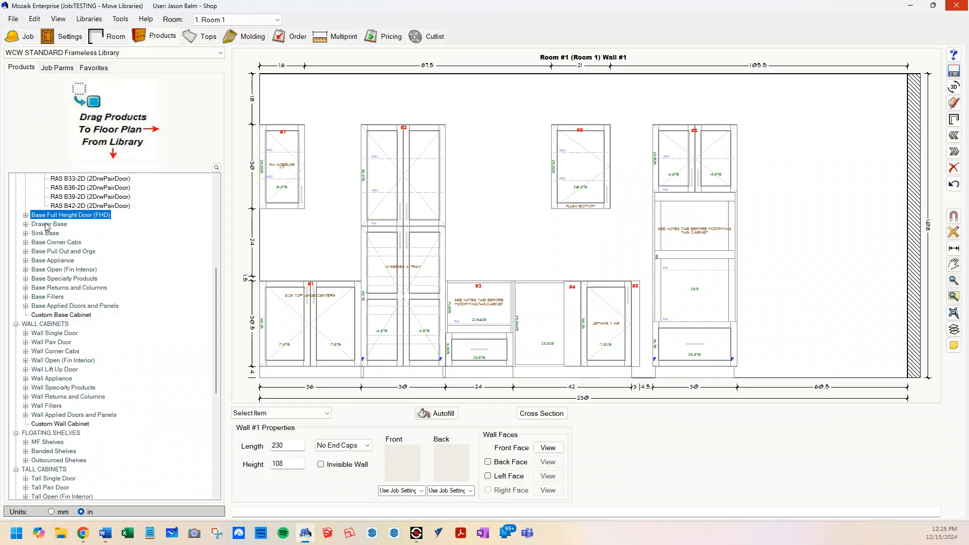
- Expand the Drawer Base group, preview CS-DB-2 and CS-DB-2 (Inner Top Tray) from its two-drawer subgroups, and collapse the group
double_click(46, 224)
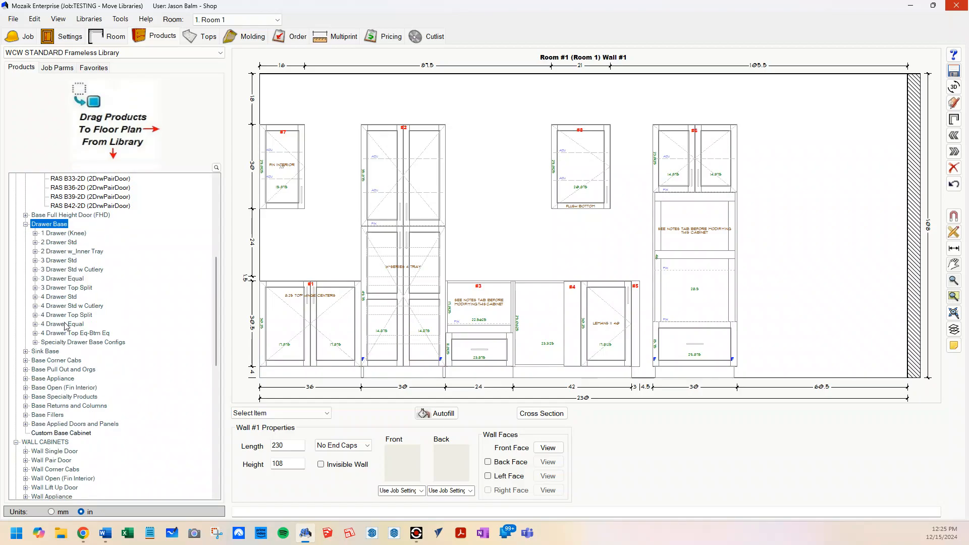
double_click(57, 242)
left_click(63, 252)
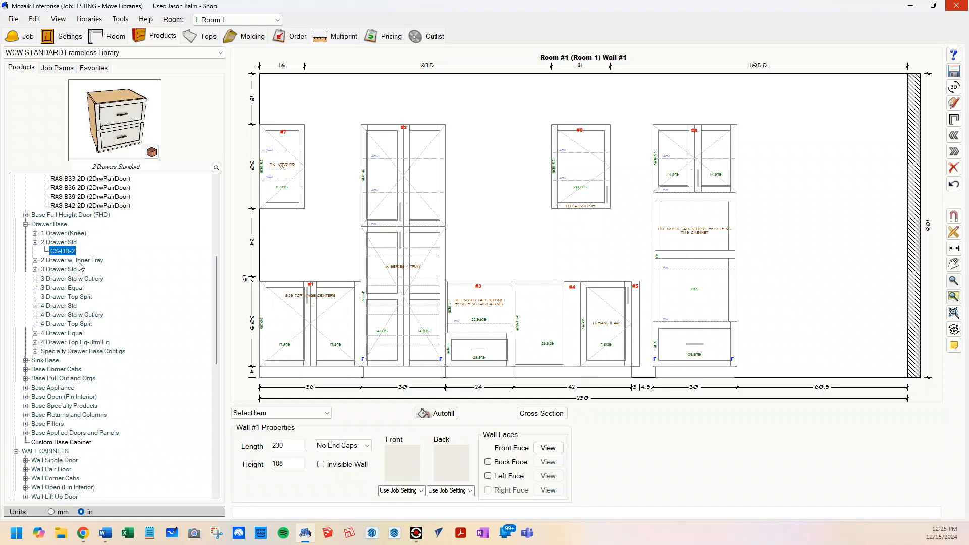
double_click(79, 261)
left_click(84, 270)
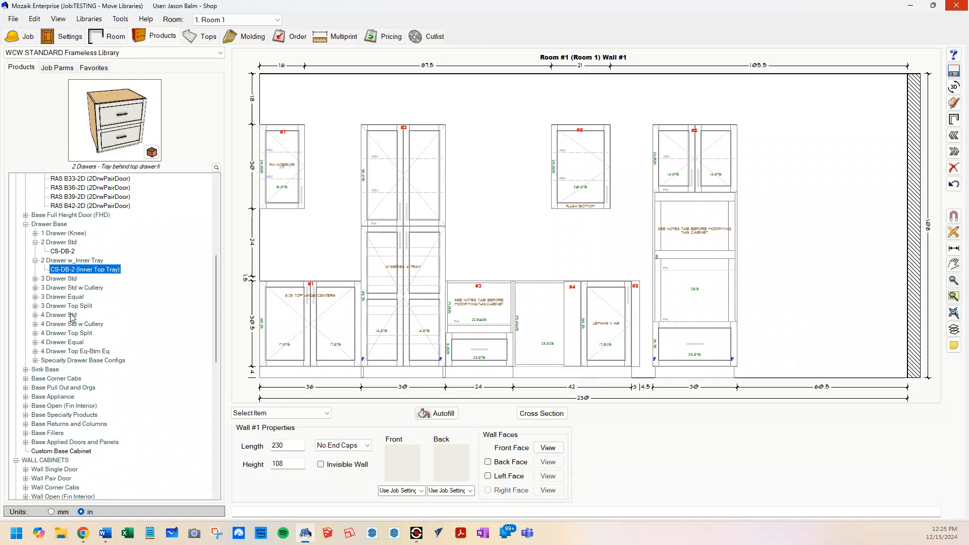
scroll(84, 331, "down", 1)
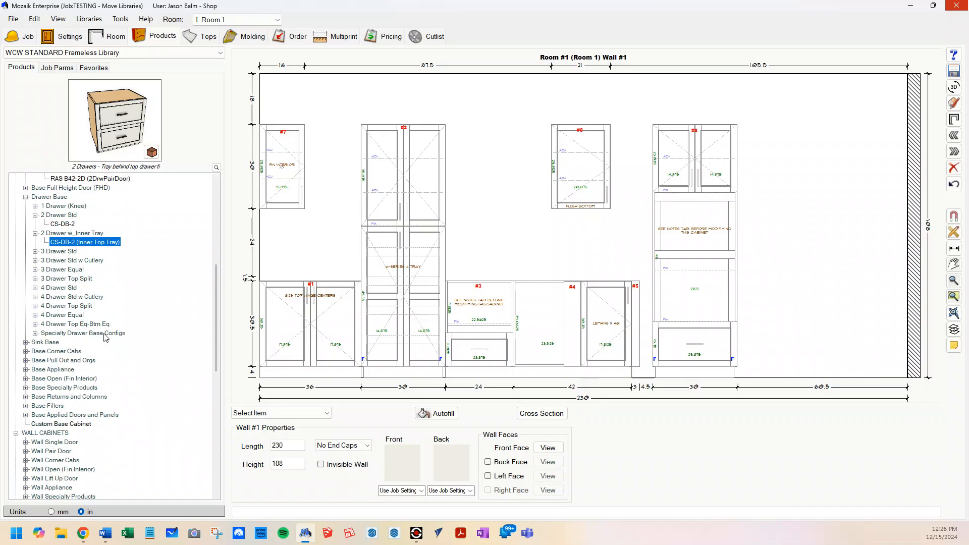
left_click(26, 197)
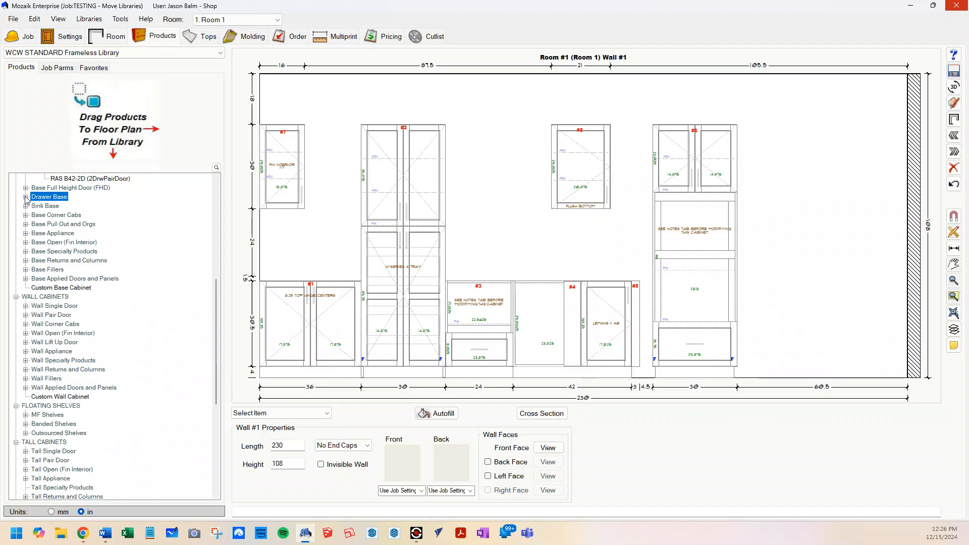
- Expand the Sink Base group and preview its CS-SB single, pair and FHD cabinets and CS-FSB (Short Case)
double_click(43, 207)
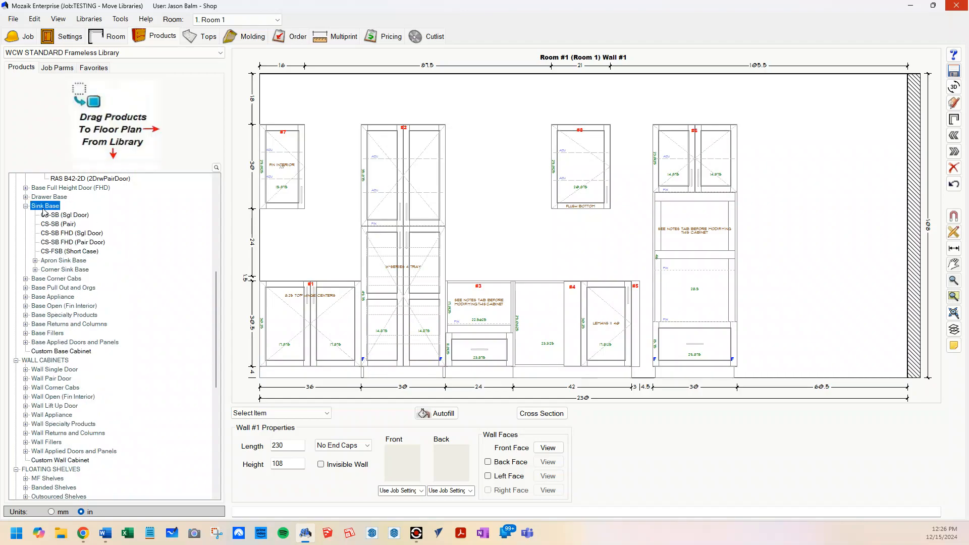
left_click(65, 215)
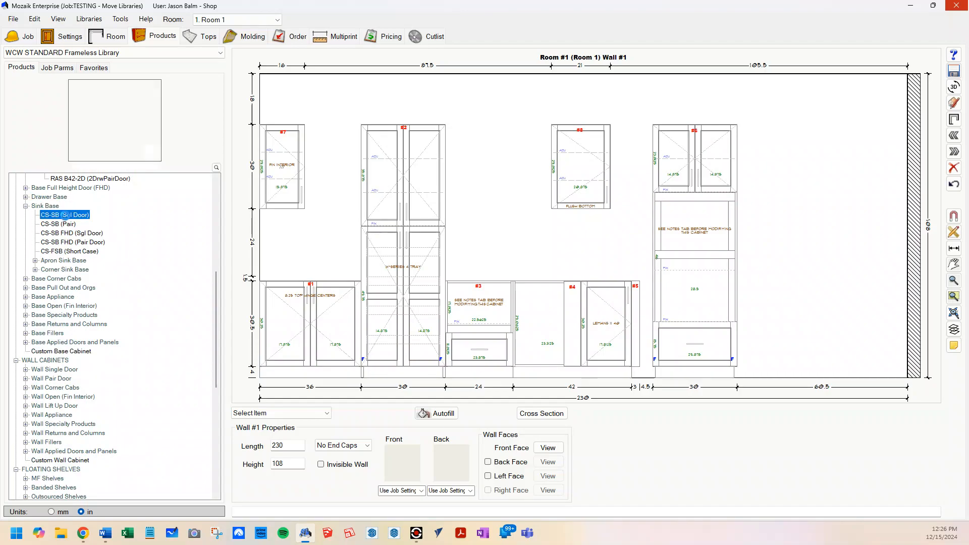
left_click(68, 224)
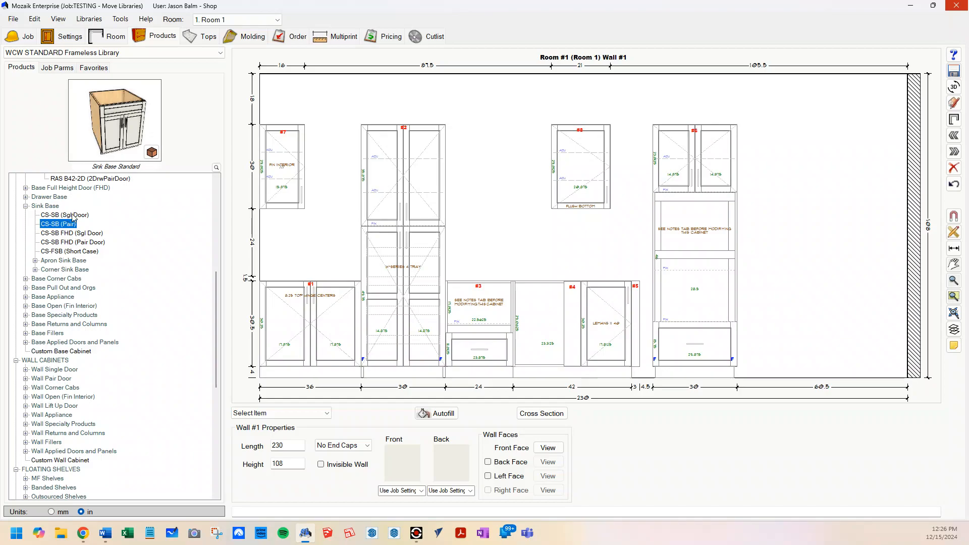
left_click(82, 233)
left_click(84, 243)
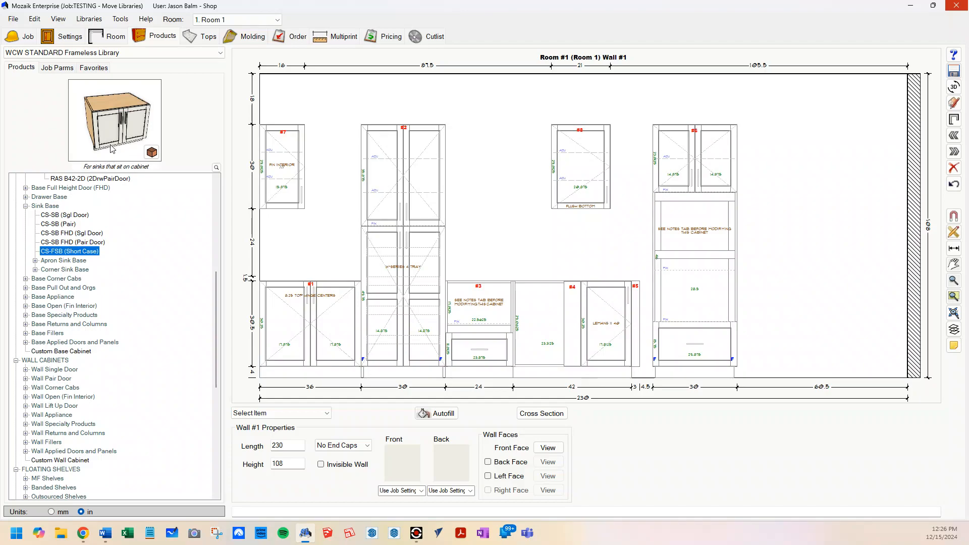
left_click(85, 252)
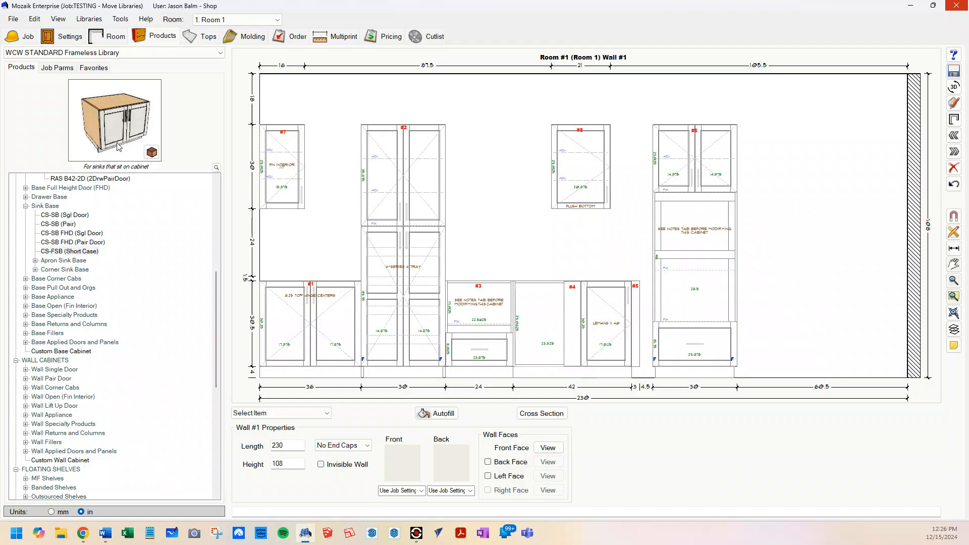
- Expand the Apron Sink Base subgroup and preview its Apron Sink, Sgl Bowl SS, Dbl SS and Fireclay CS-FSB cabinets
double_click(55, 261)
left_click(85, 270)
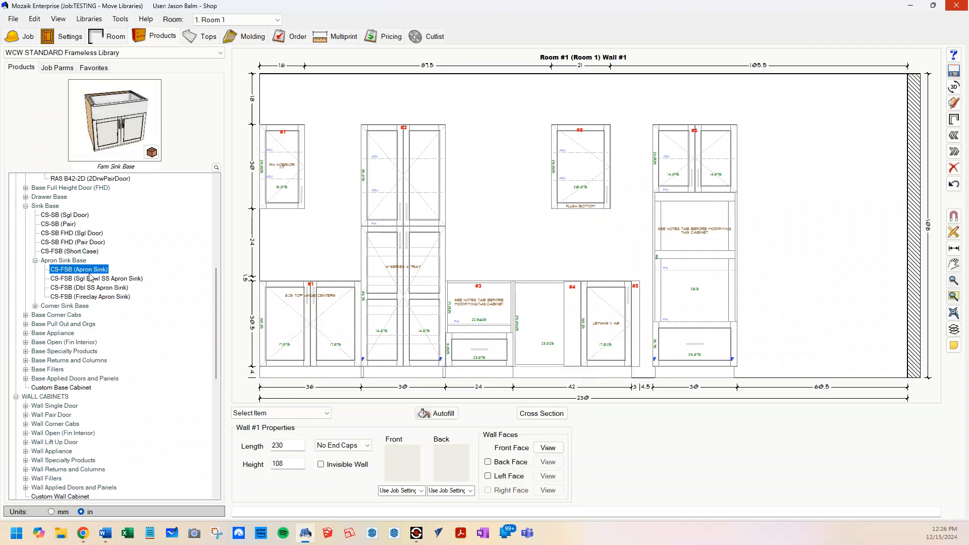
left_click(95, 279)
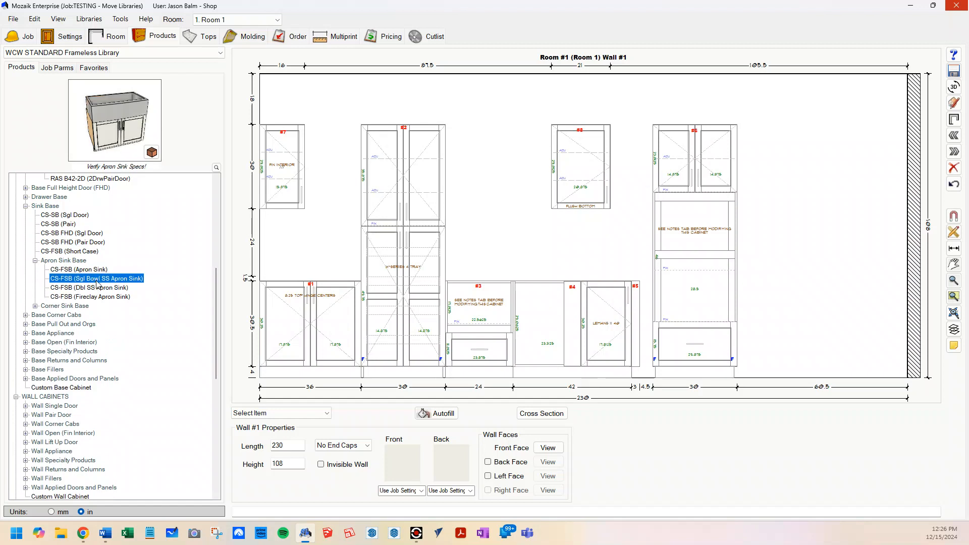
left_click(99, 287)
left_click(100, 296)
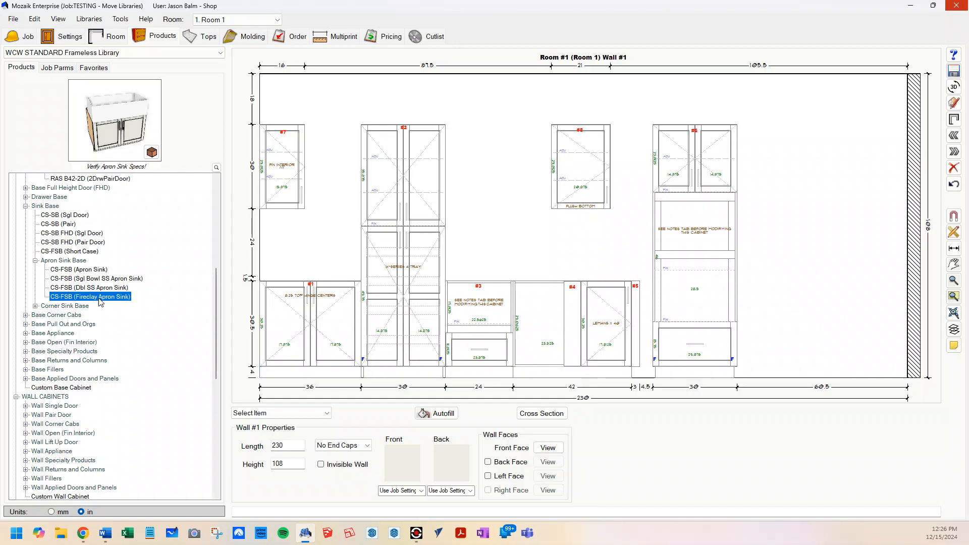
- Rotate the 3D previews of the CS-FSB Fireclay and Dbl SS Apron Sink cabinets to examine their sides
left_click(103, 289)
left_click(106, 297)
left_click_drag(112, 150, 92, 154)
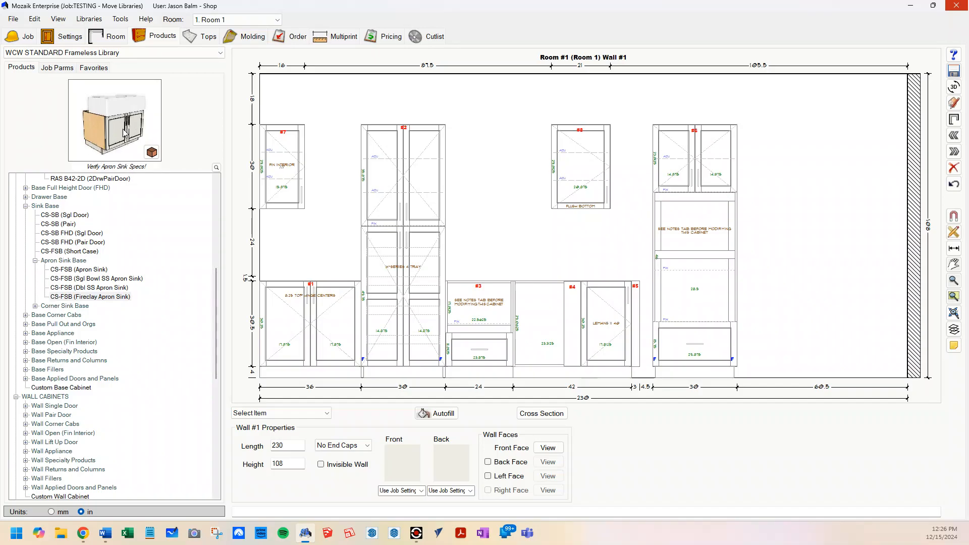
left_click(115, 288)
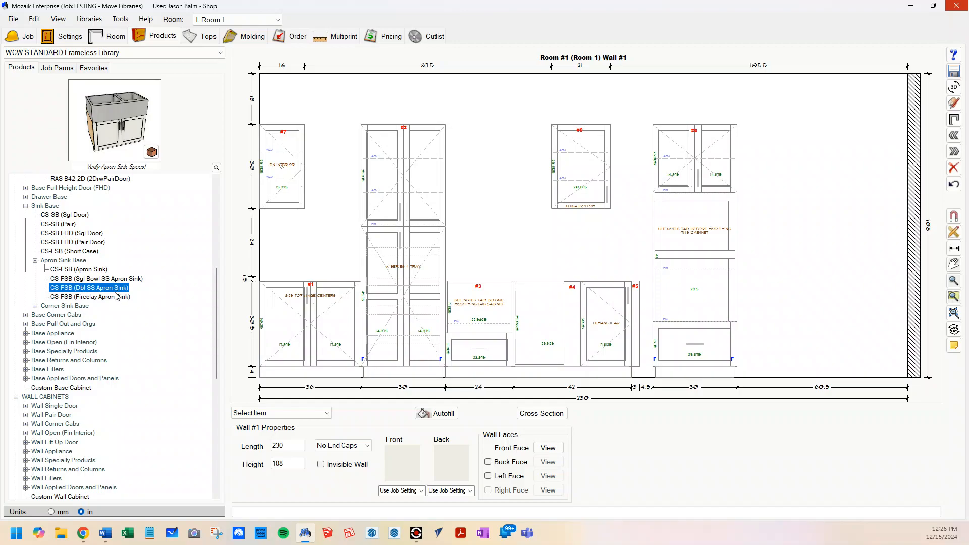
left_click_drag(121, 140, 139, 131)
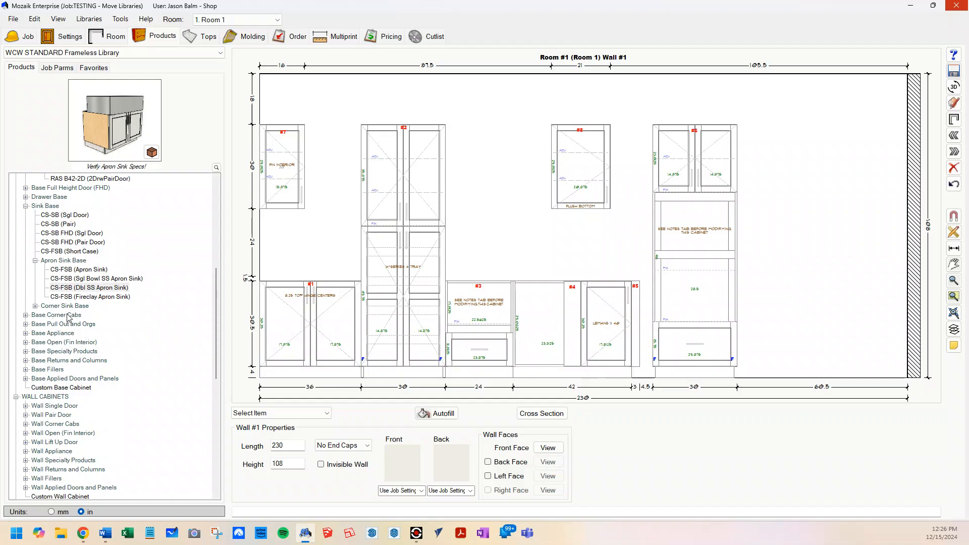
- Expand the MF Countertops group under COUNTERTOPS, rotate the preview of WCW Mitered CTop (Fin Both), and collapse the group
scroll(74, 332, "down", 4)
scroll(64, 309, "down", 2)
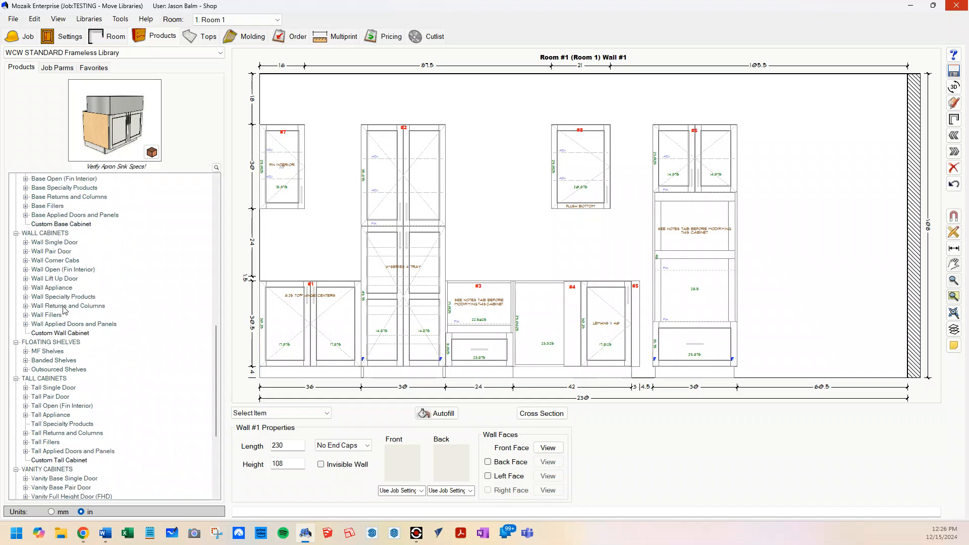
scroll(75, 424, "down", 1)
scroll(75, 424, "down", 2)
scroll(75, 424, "down", 2)
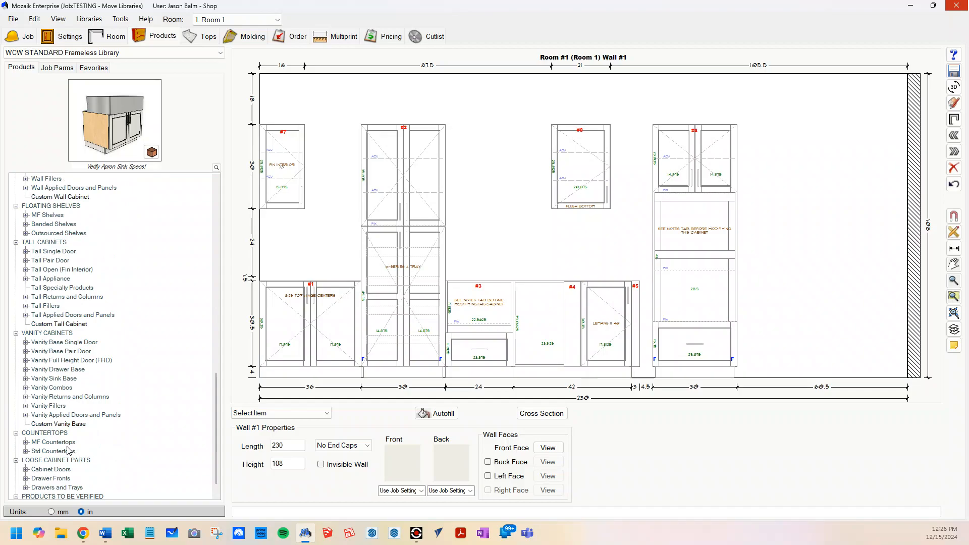
scroll(82, 434, "down", 1)
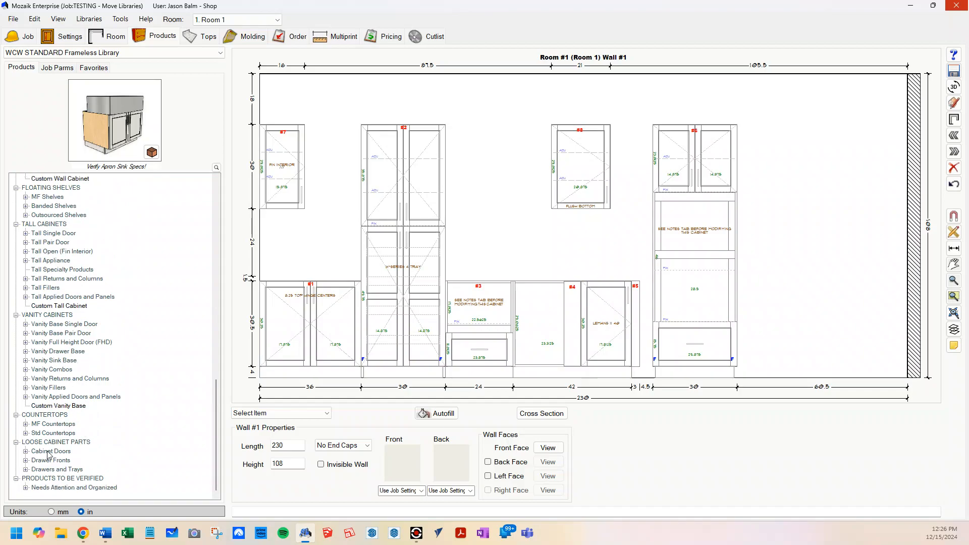
double_click(58, 427)
left_click(73, 434)
mouse_move(106, 134)
left_mouse_down()
mouse_move(112, 104)
mouse_move(106, 124)
left_mouse_up()
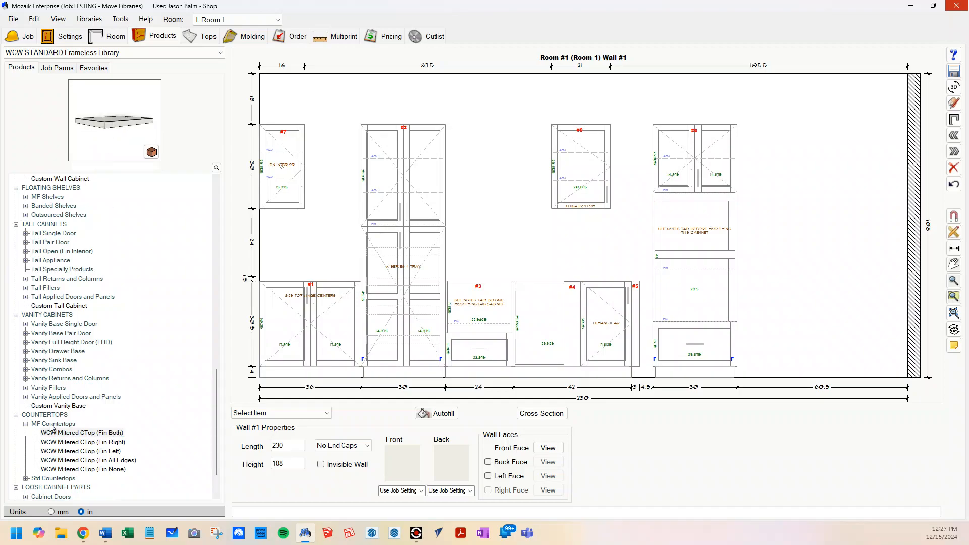
left_click(26, 424)
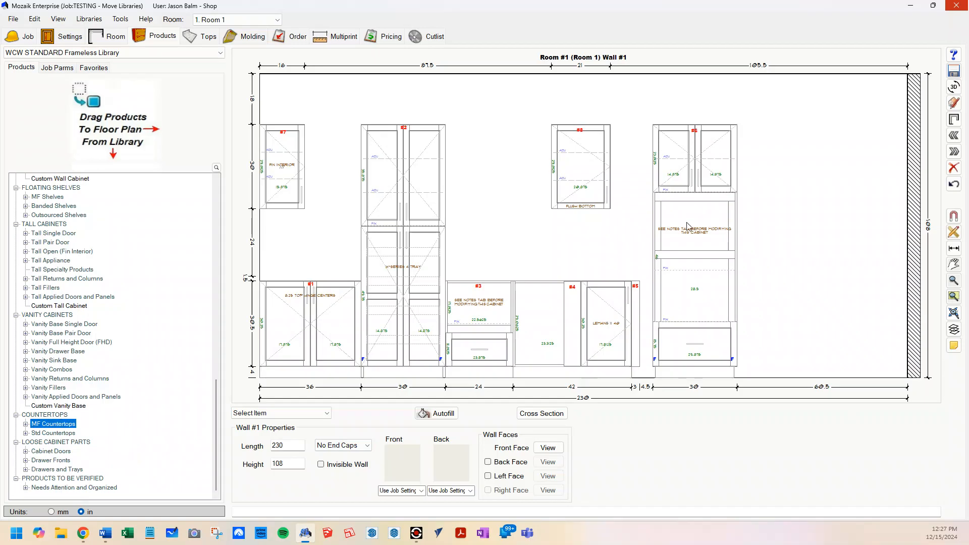
- Collapse the Base Pair Door and Sink Base groups under BASE CABINETS
scroll(53, 361, "up", 7)
scroll(53, 361, "up", 9)
scroll(56, 247, "up", 4)
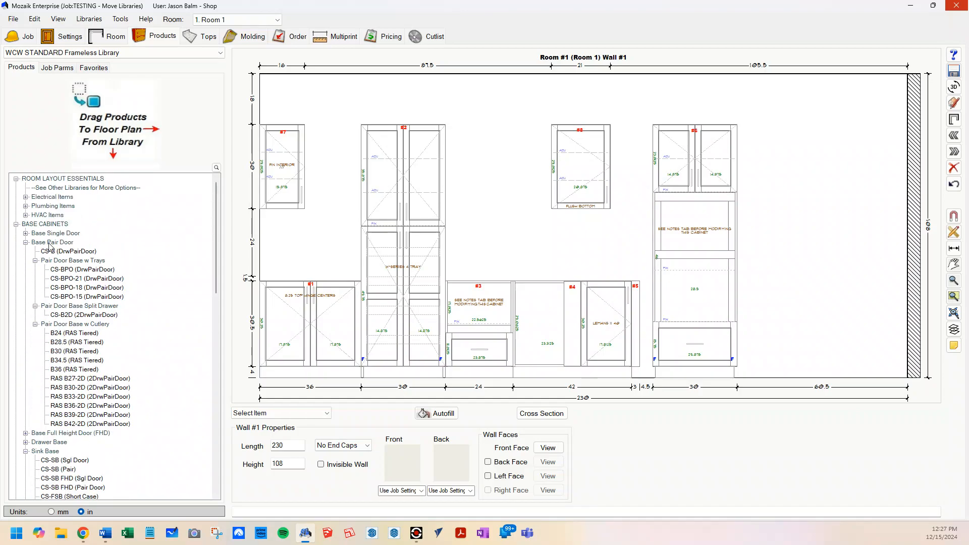
left_click(25, 243)
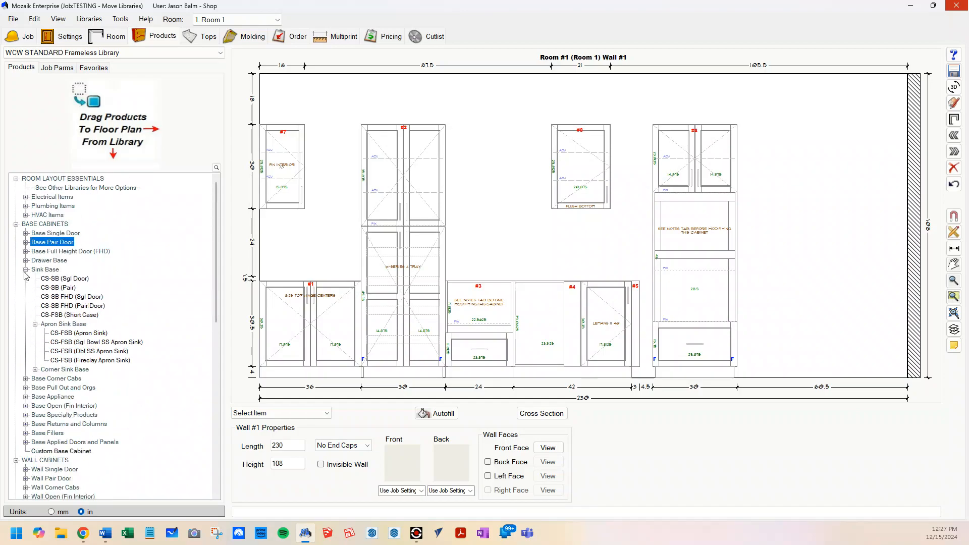
left_click(25, 270)
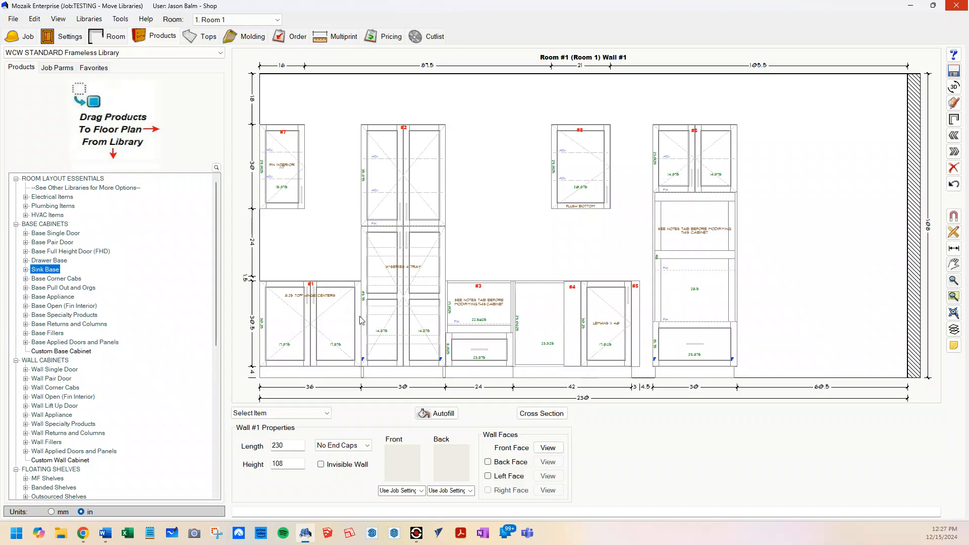
- Review the Product Log and face layout of cabinet #1, CS-SB FHD (Pair Door), in the Product Editor and close it
double_click(336, 315)
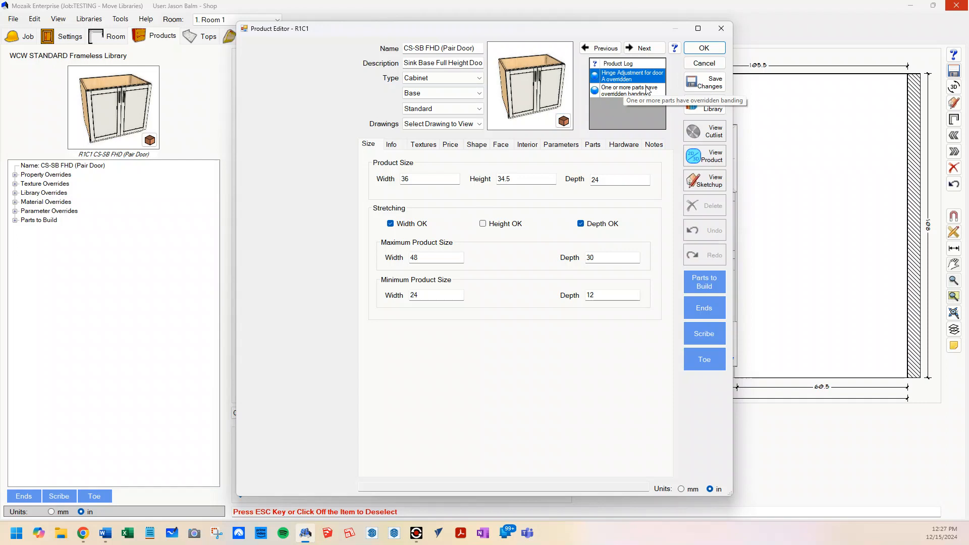
left_click(704, 48)
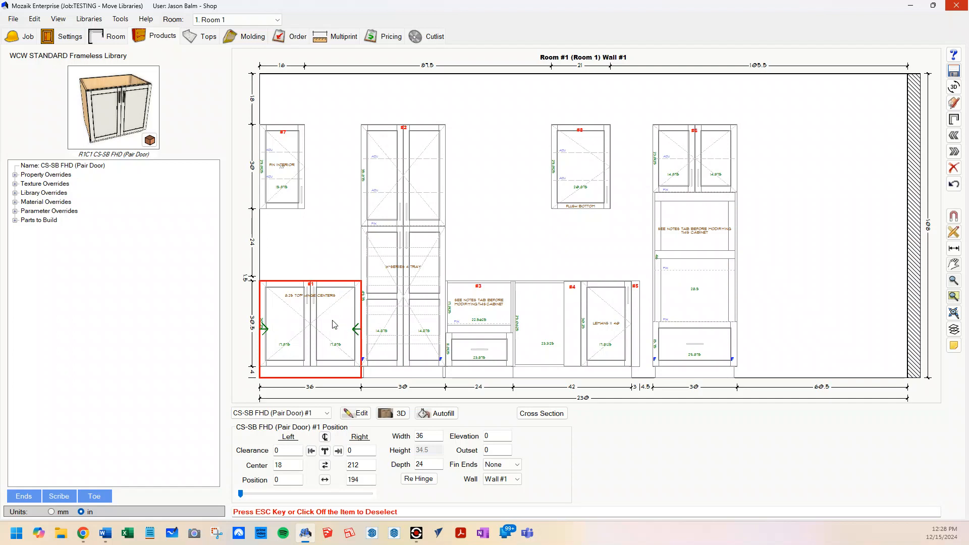
left_click(397, 334)
left_click(352, 332)
double_click(347, 322)
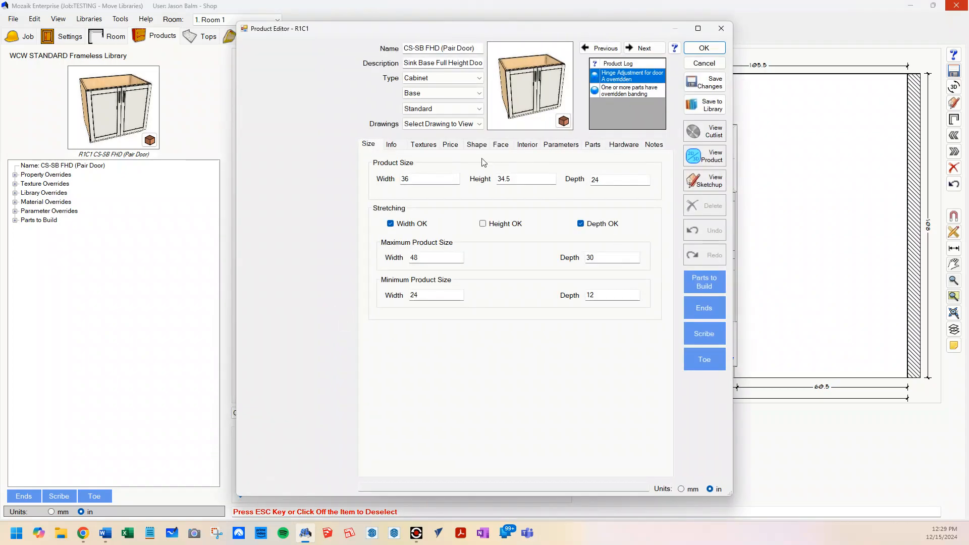
left_click(501, 145)
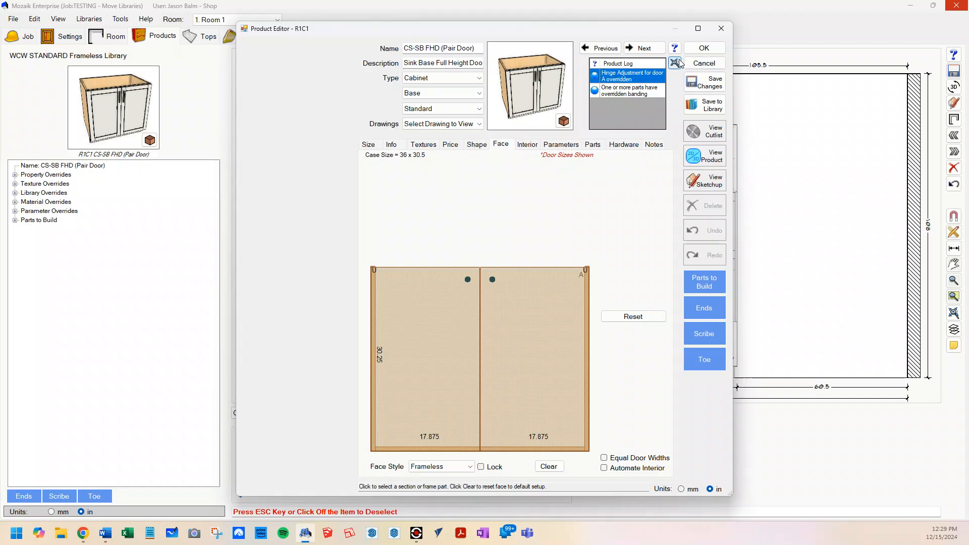
left_click(705, 48)
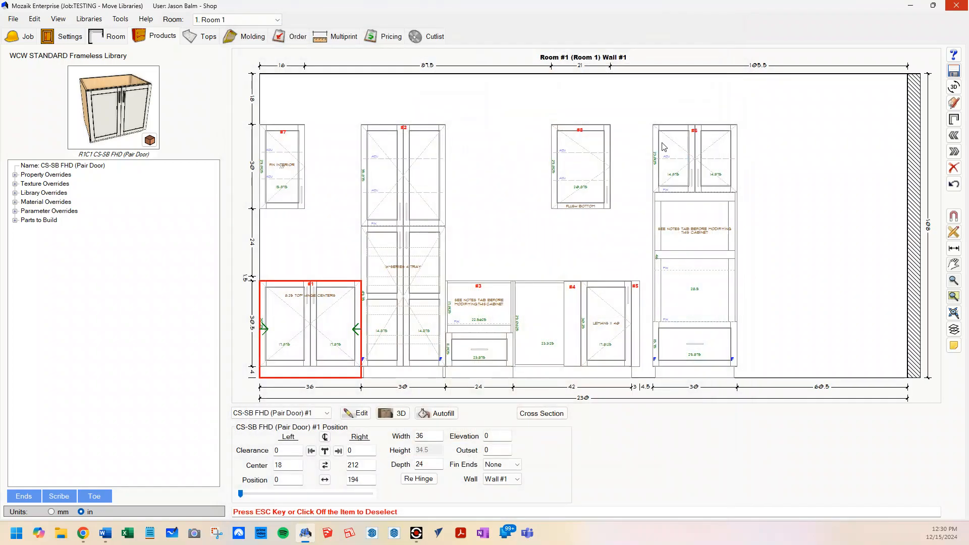
- Read the notes of cabinet #6, Tall Dbl Oven CUSTOM, in the Product Editor and close it
double_click(709, 296)
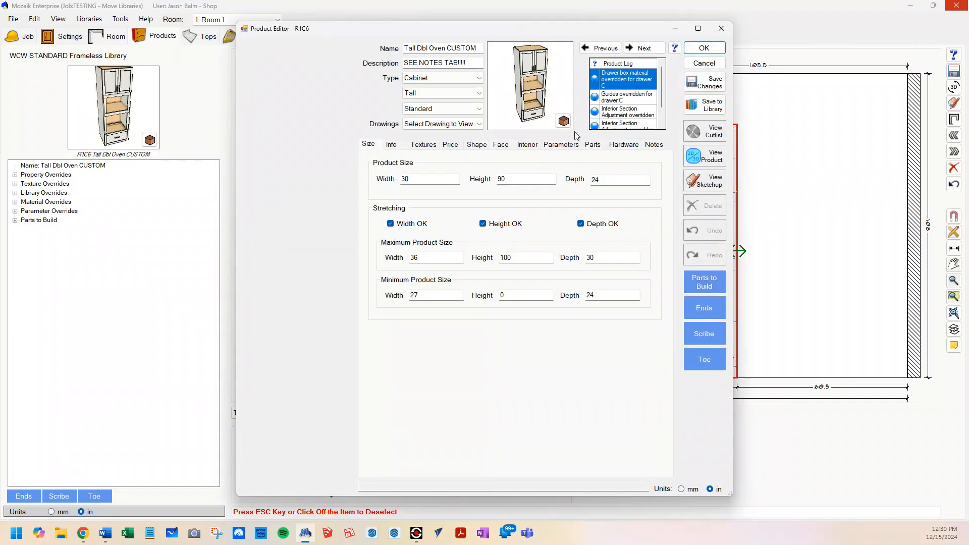
left_click(663, 147)
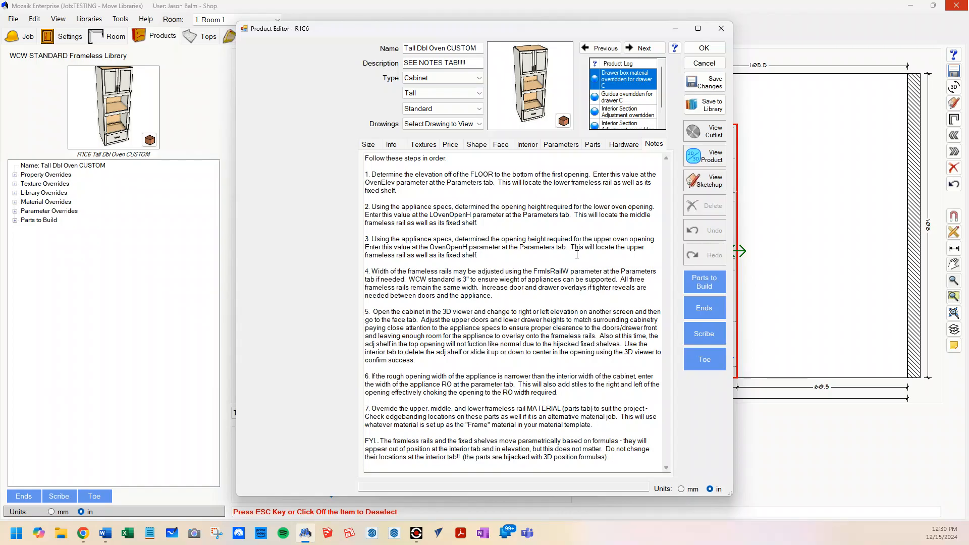
left_click(704, 53)
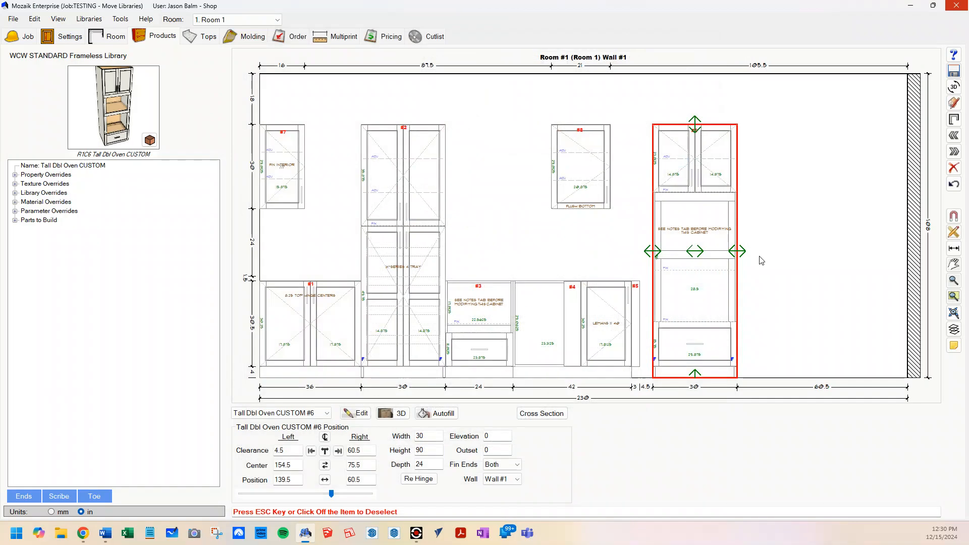
- Read the designer notes of cabinet #4, BB42-L FHD (Lemans II), in the Product Editor and close it
left_click(598, 332)
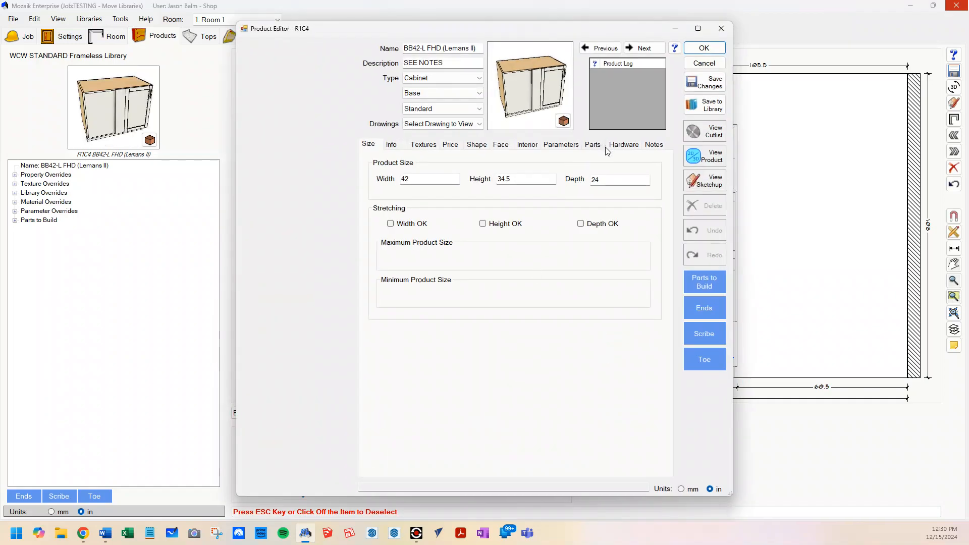
left_click(658, 146)
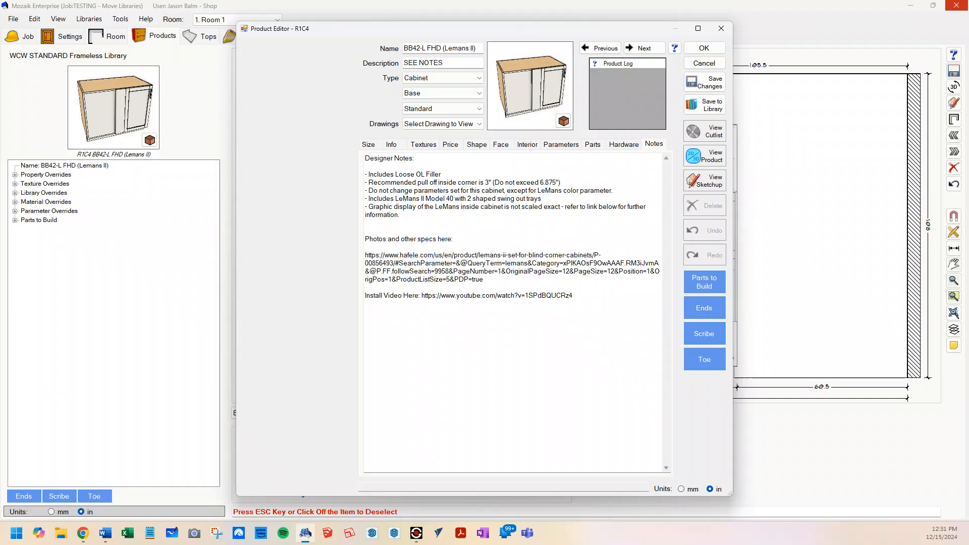
left_click(705, 51)
left_click(706, 49)
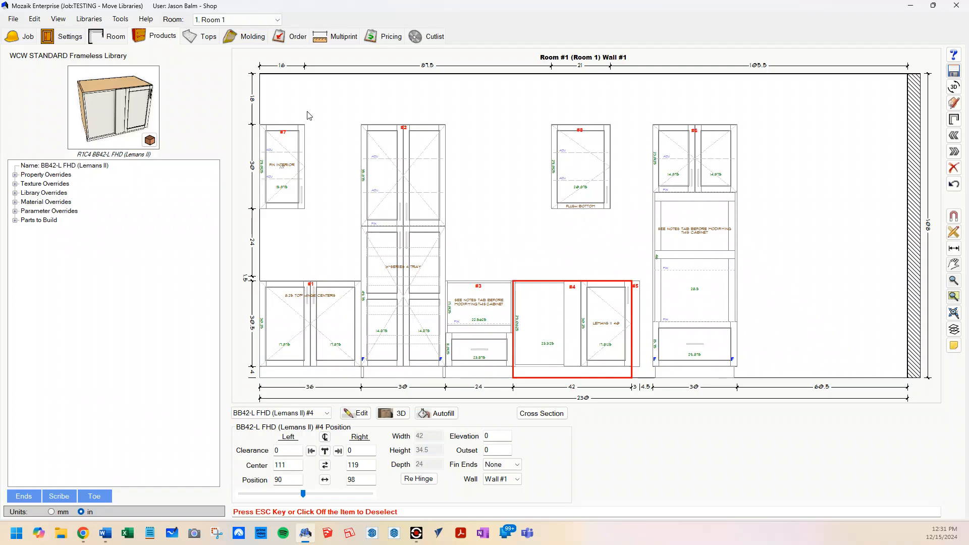
- Browse the inserts of the WCW Elevation Notes library in the Inserts Library, close it, and deselect the cabinet
left_click(93, 21)
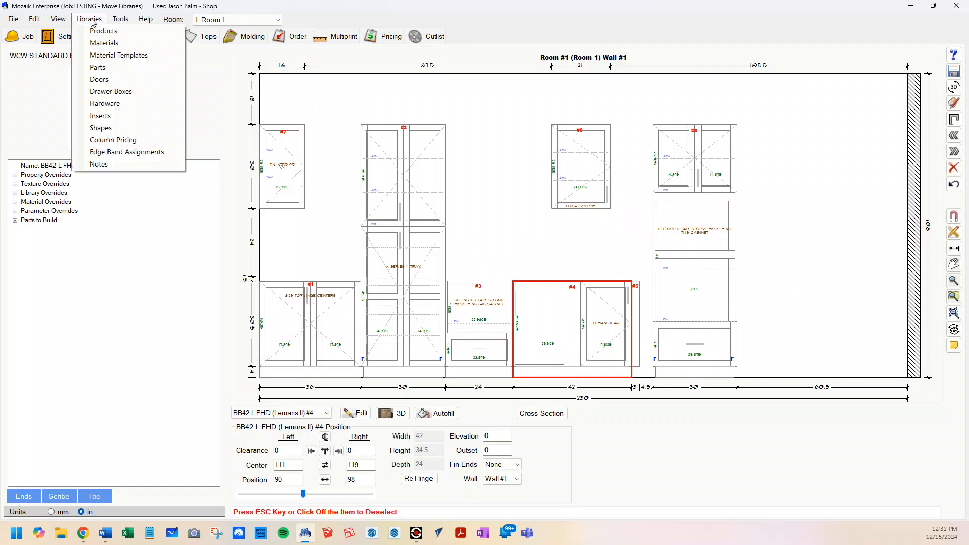
left_click(105, 119)
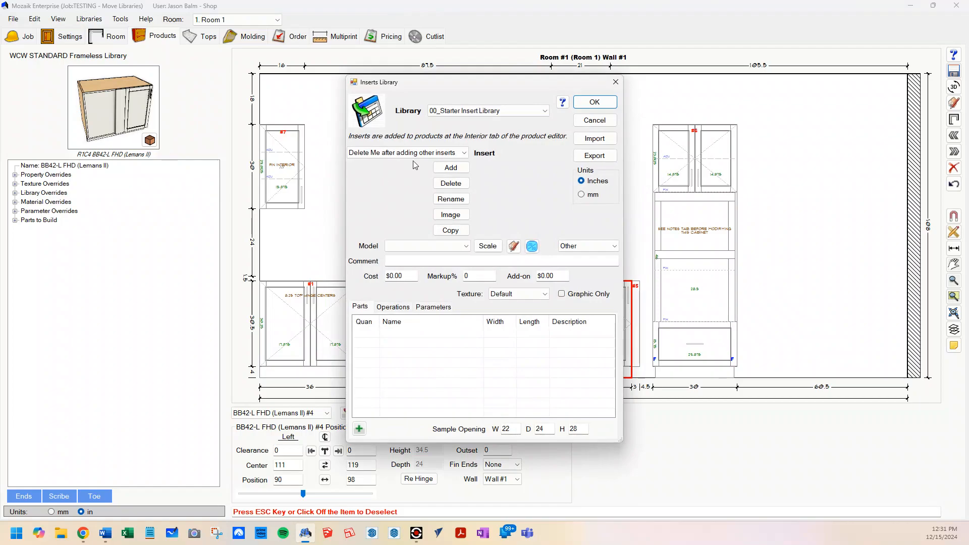
left_click(505, 111)
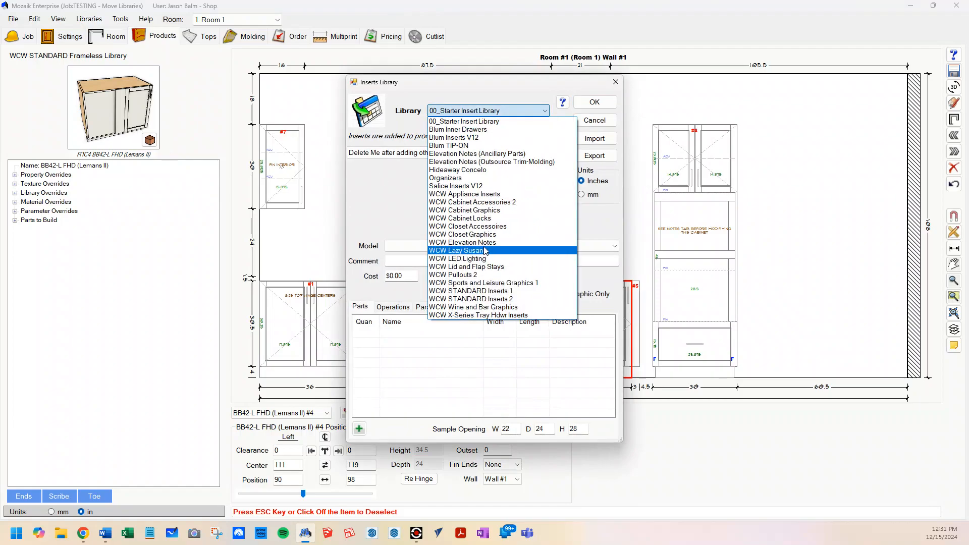
left_click(484, 243)
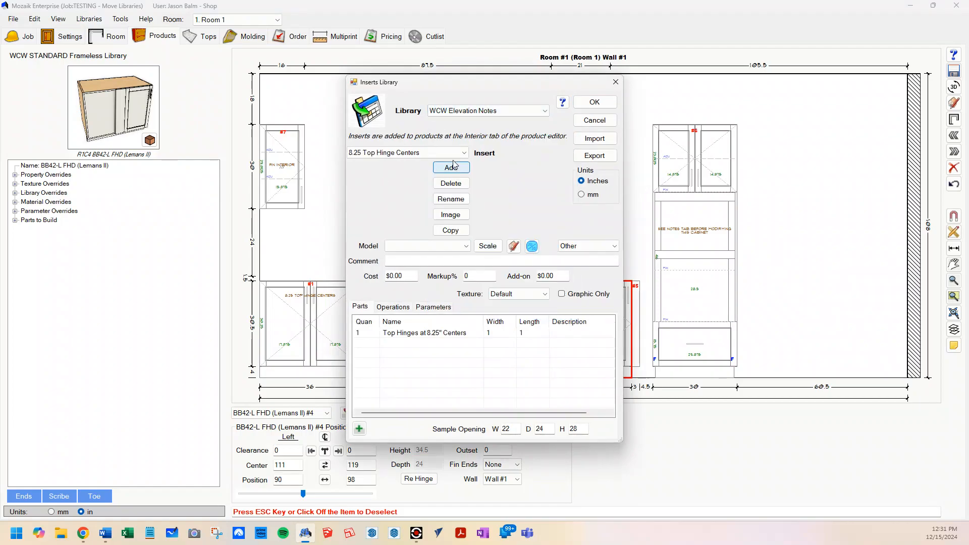
left_click(412, 153)
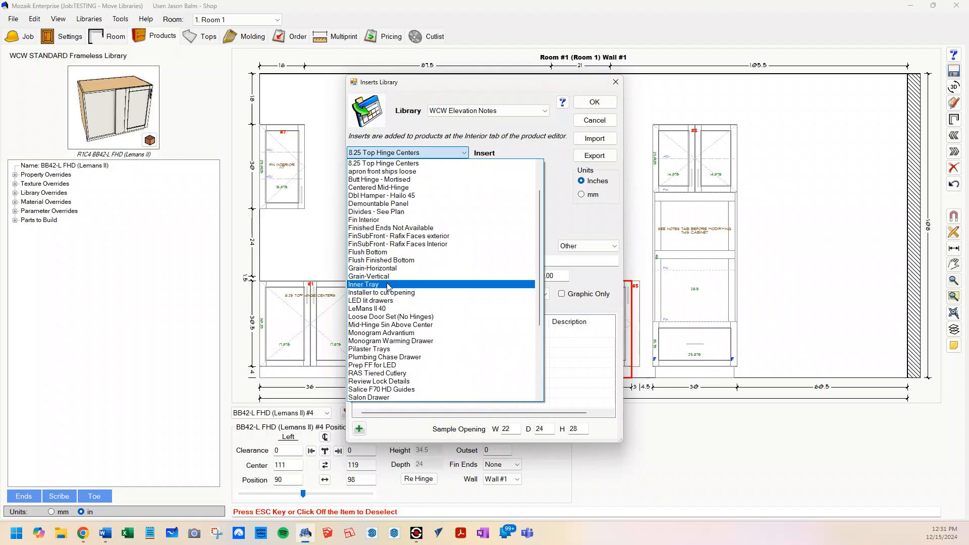
left_click(616, 83)
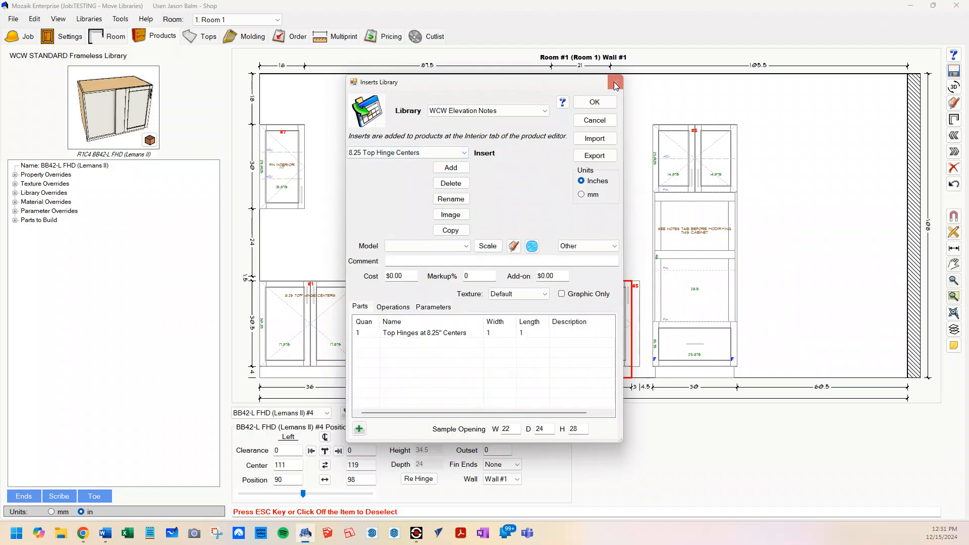
left_click(616, 83)
left_click(603, 254)
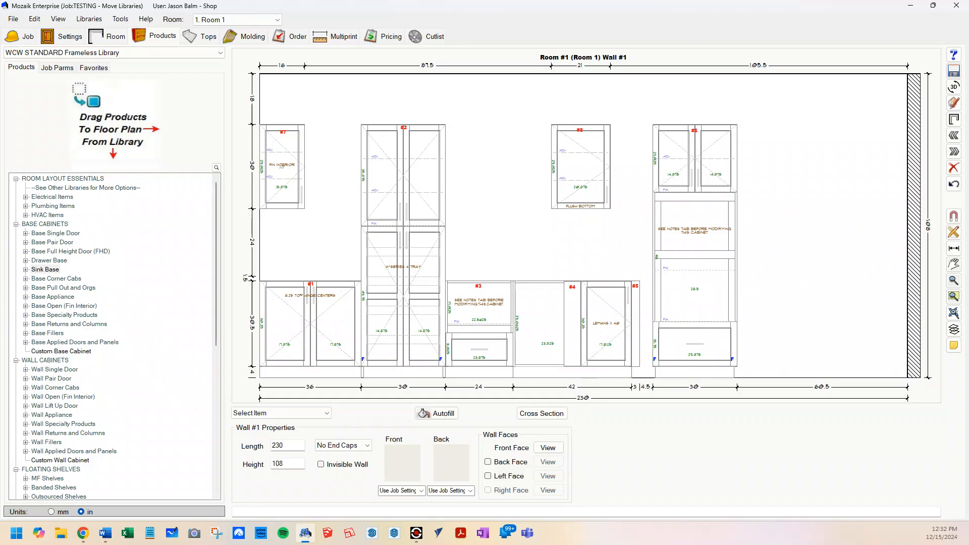
- Review the parts list of cabinet #4, BB42-L FHD (Lemans II), close the Product Editor, and deselect the cabinet
double_click(600, 336)
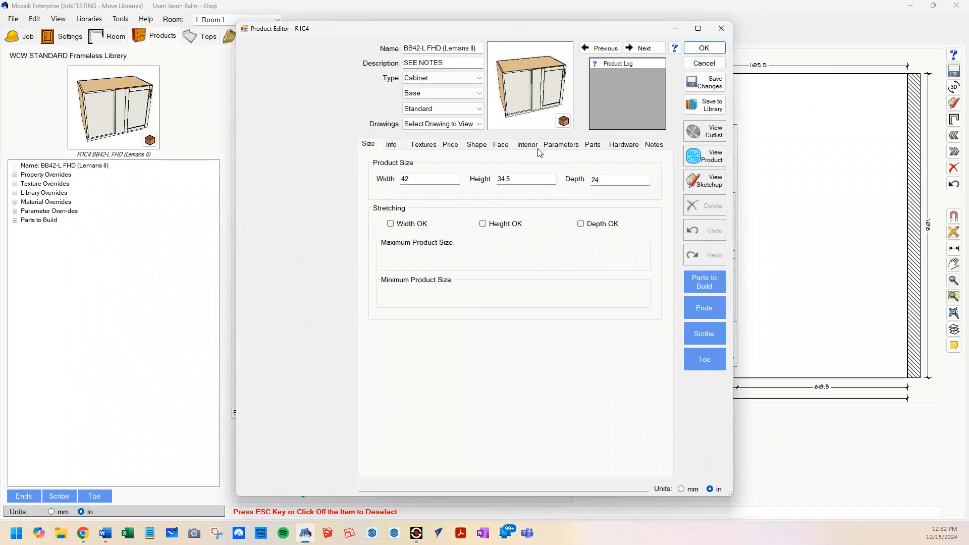
left_click(594, 145)
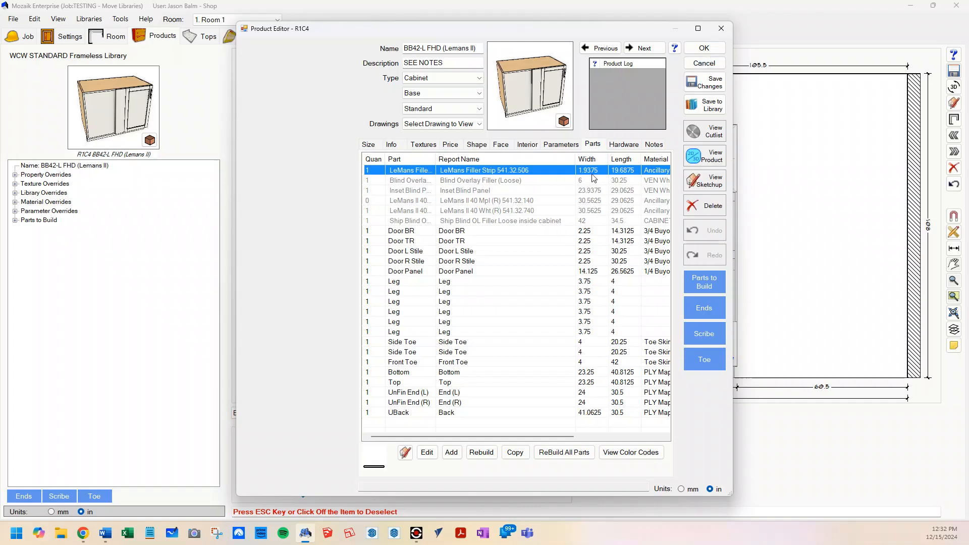
left_click(704, 48)
left_click(825, 258)
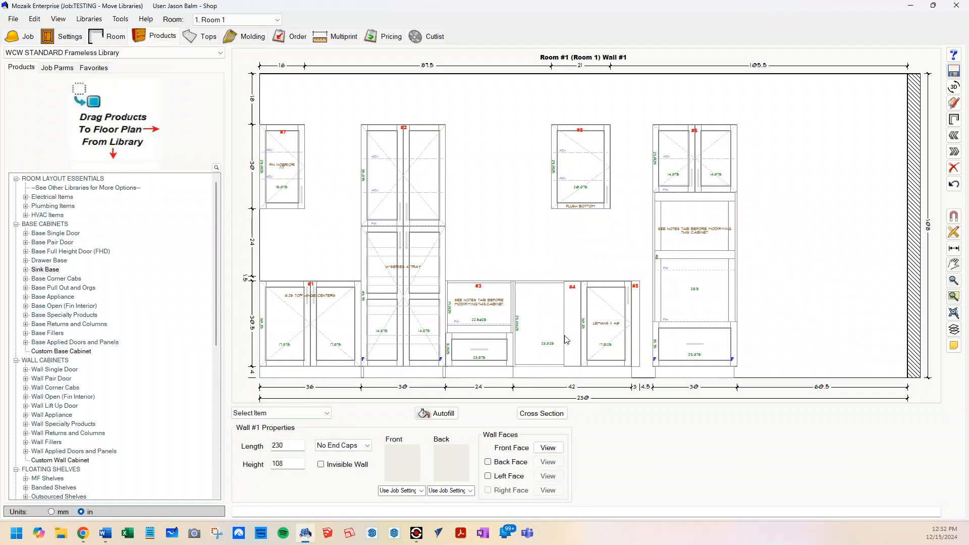
- Open cabinet #2, CS-TU-24T4 (Pair Door), orbit its 3D model in the Product Viewer, and close the viewer
double_click(426, 291)
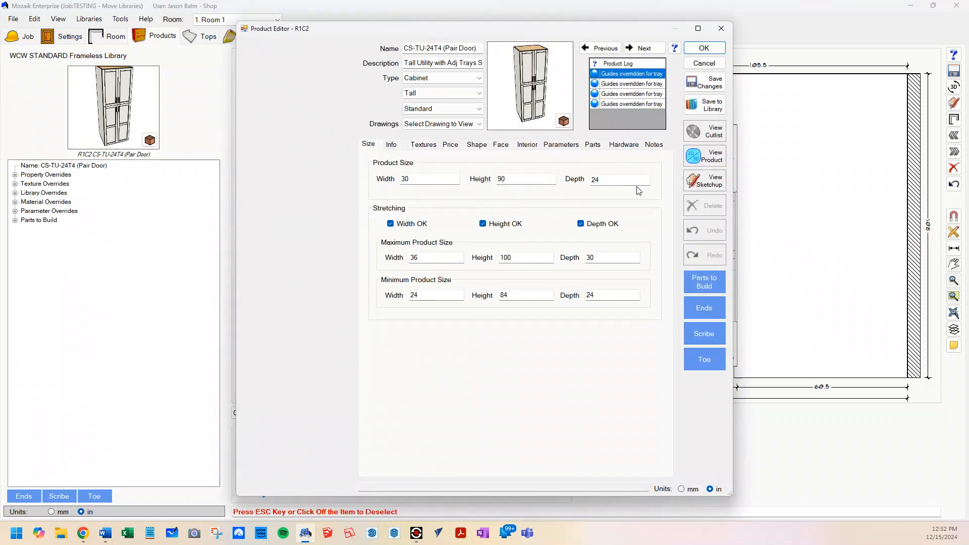
left_click(707, 158)
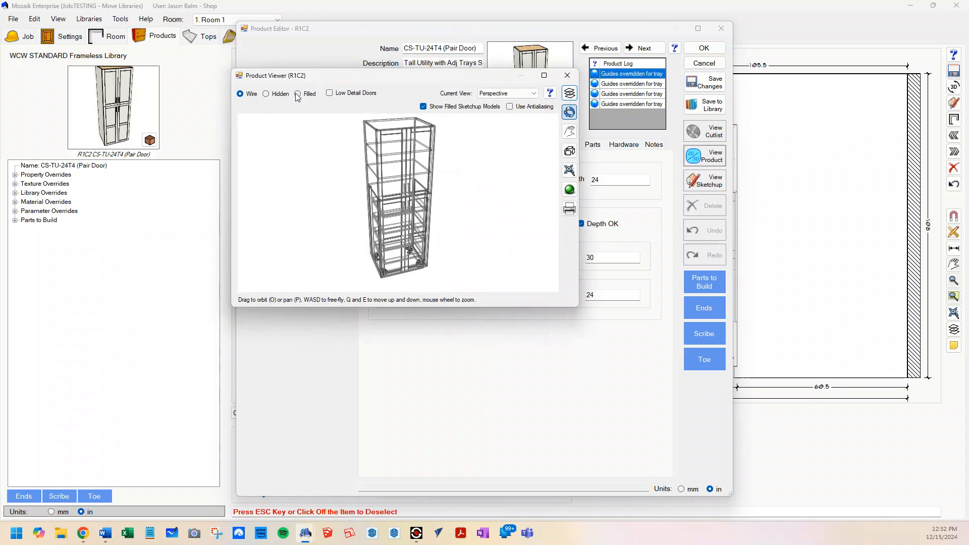
left_click_drag(375, 193, 412, 185)
left_click(567, 75)
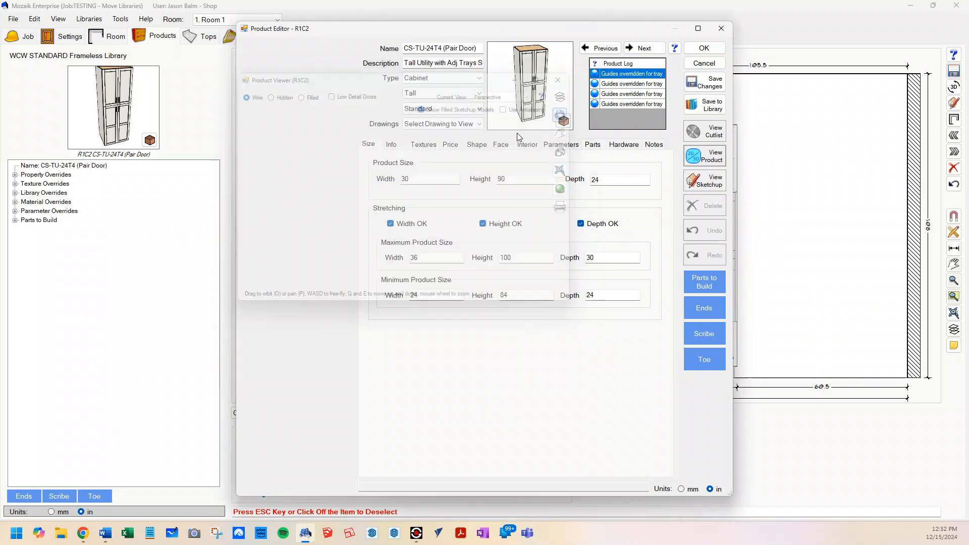
- Examine the XSeries pilasters and 16 Bracket 4 Pilaster Kit in cabinet #2's parts list, widening the editor to show the materials
left_click(593, 145)
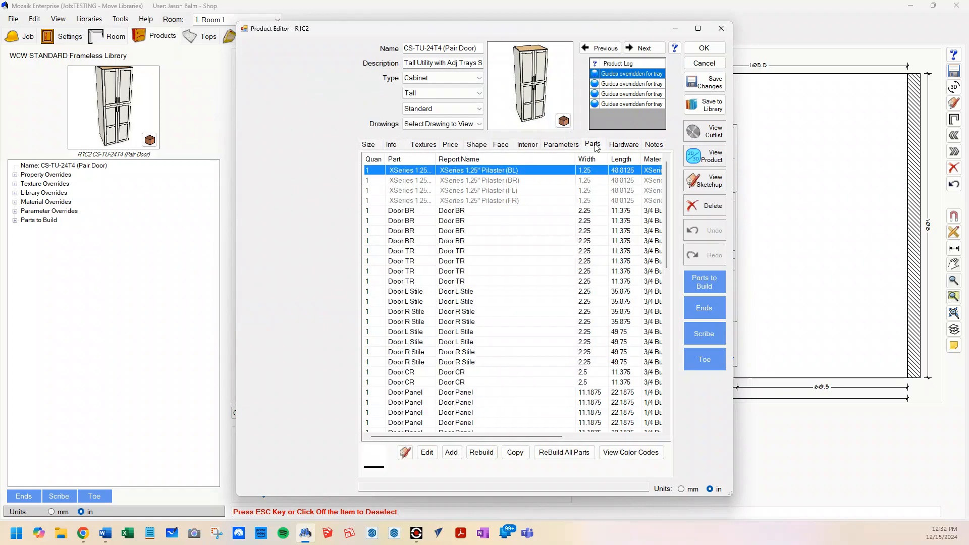
left_click(535, 180)
left_click(536, 191)
left_click(538, 201)
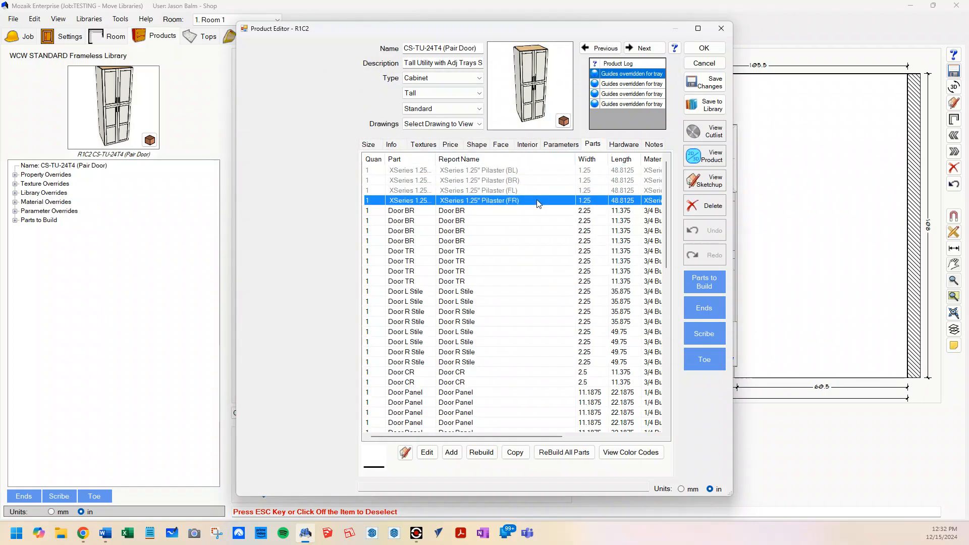
scroll(536, 207, "down", 10)
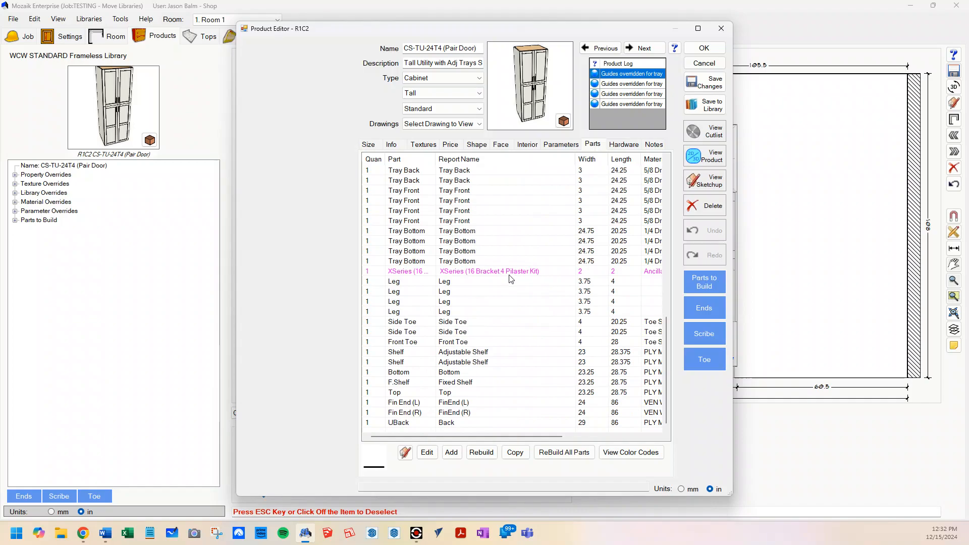
left_click_drag(728, 498, 841, 481)
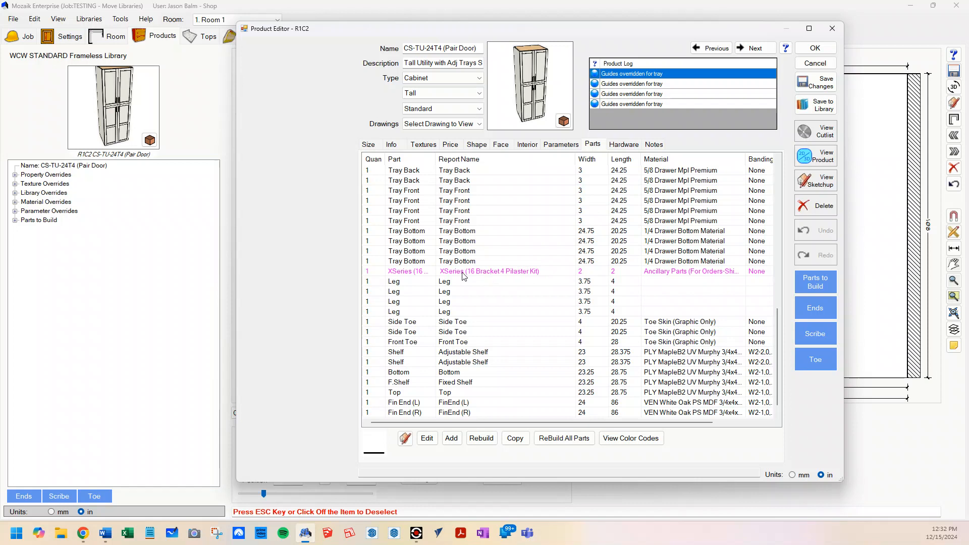
- Compare cabinet #2's X-Series 4 Tray interior layout with its parts list and close the Product Editor
left_click(528, 144)
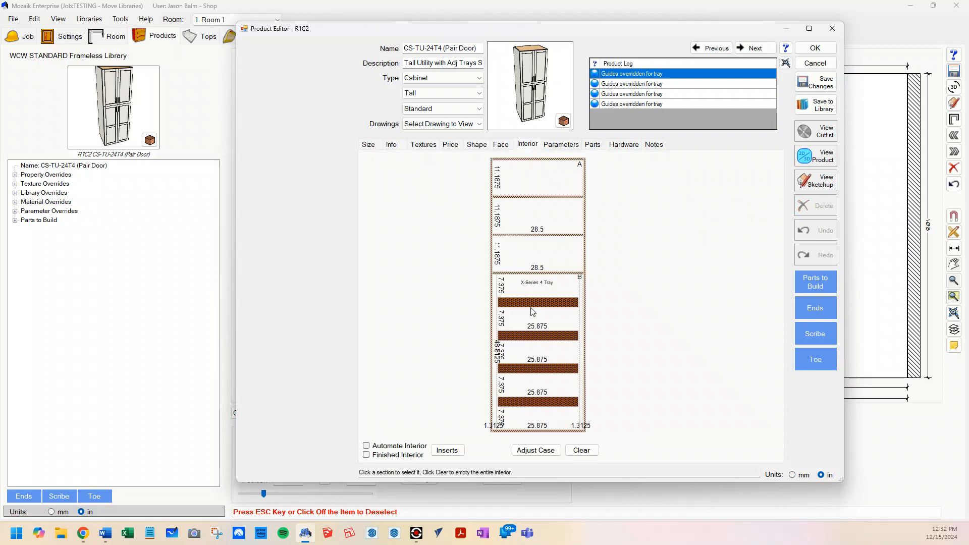
left_click(595, 145)
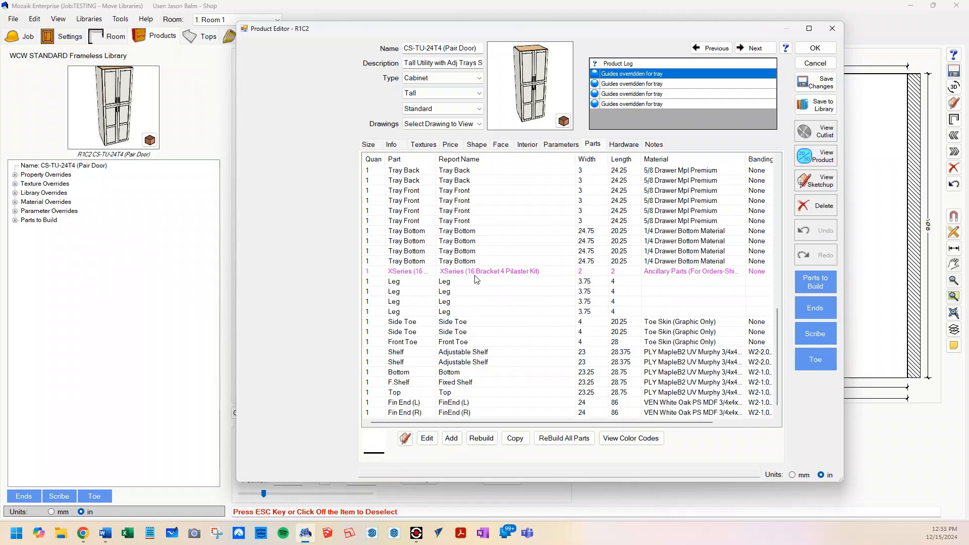
left_click(832, 29)
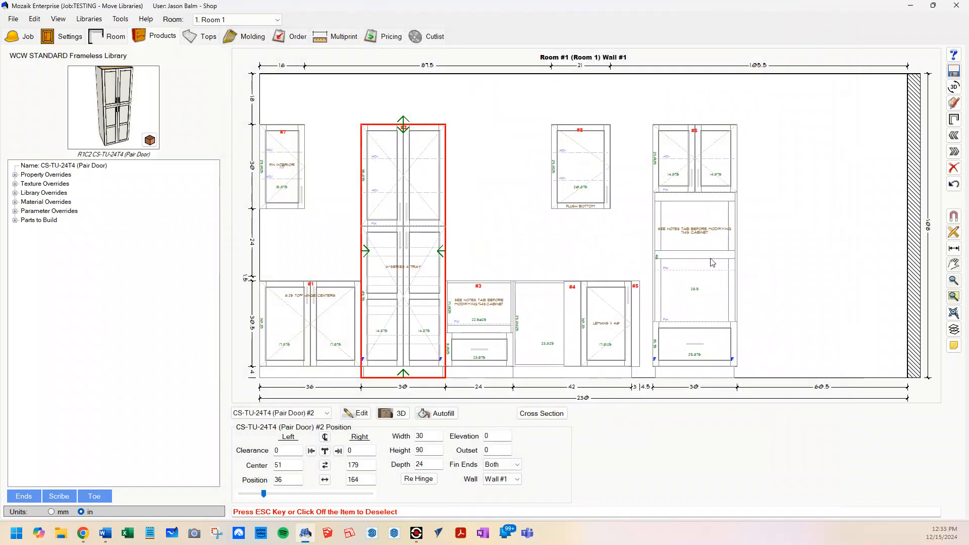
- Review the appliance stiles and frameless rails in the parts list of cabinet #6, Tall Dbl Oven CUSTOM, and close the editor
double_click(705, 219)
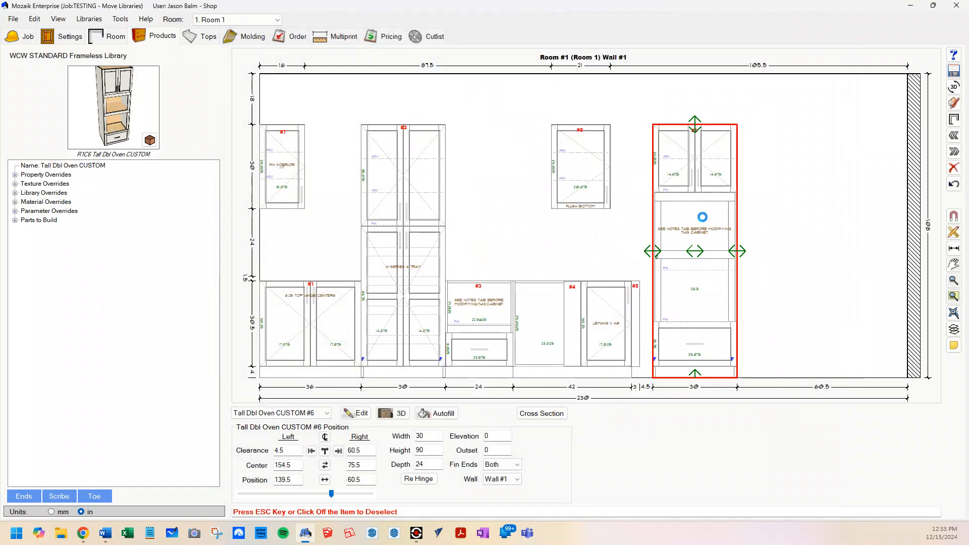
left_click(548, 155)
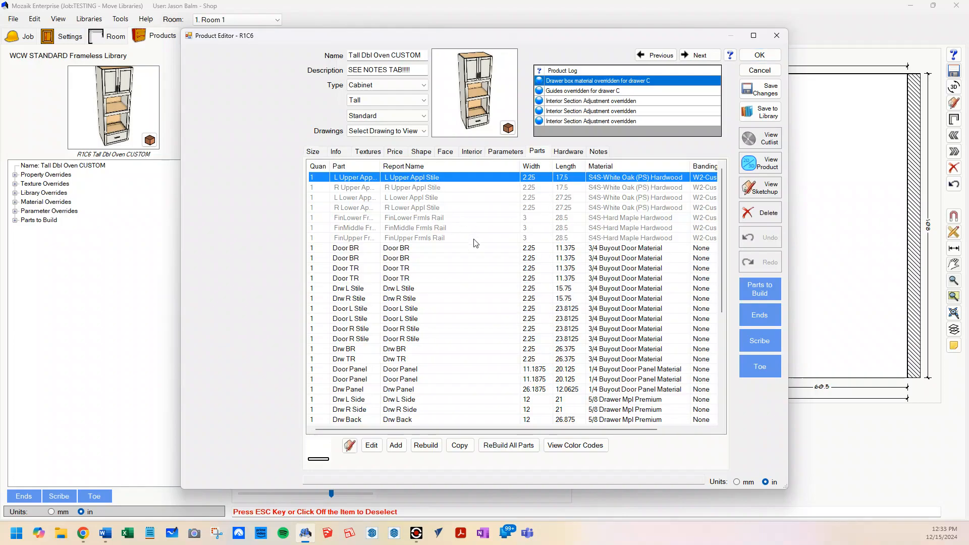
scroll(475, 287, "down", 5)
scroll(476, 286, "up", 5)
left_click(757, 56)
- Examine the LeMans parts and loose blind overlay filler in cabinet #4's parts list and close the editor
double_click(612, 307)
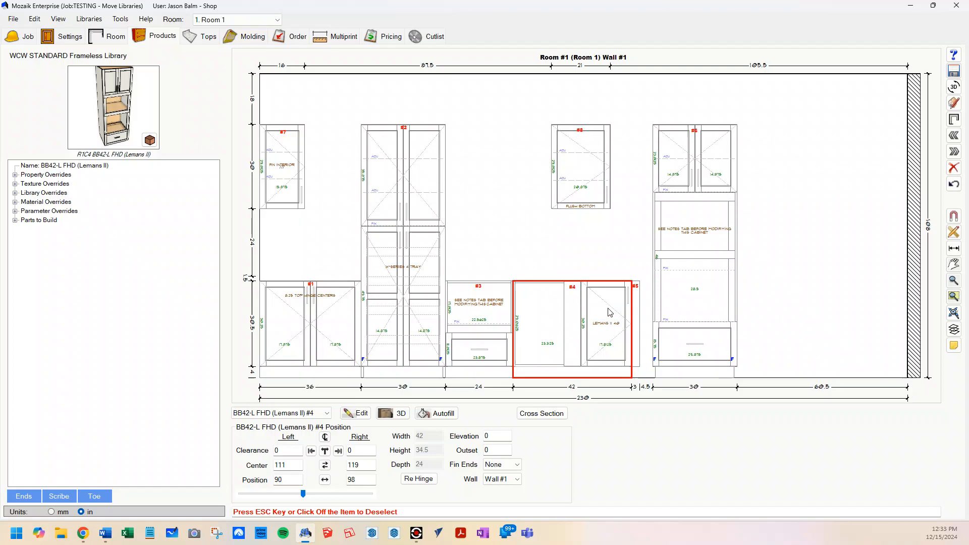
left_click(538, 153)
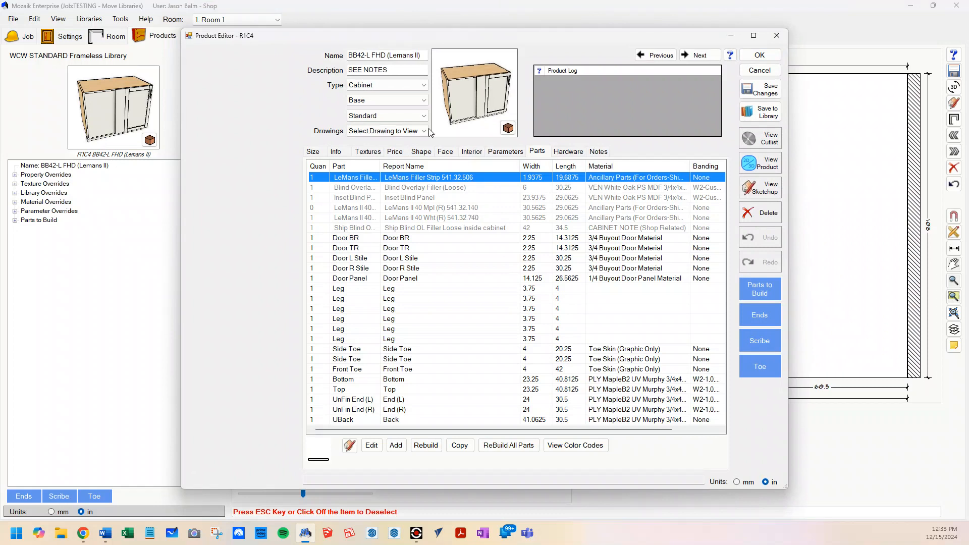
left_click(777, 36)
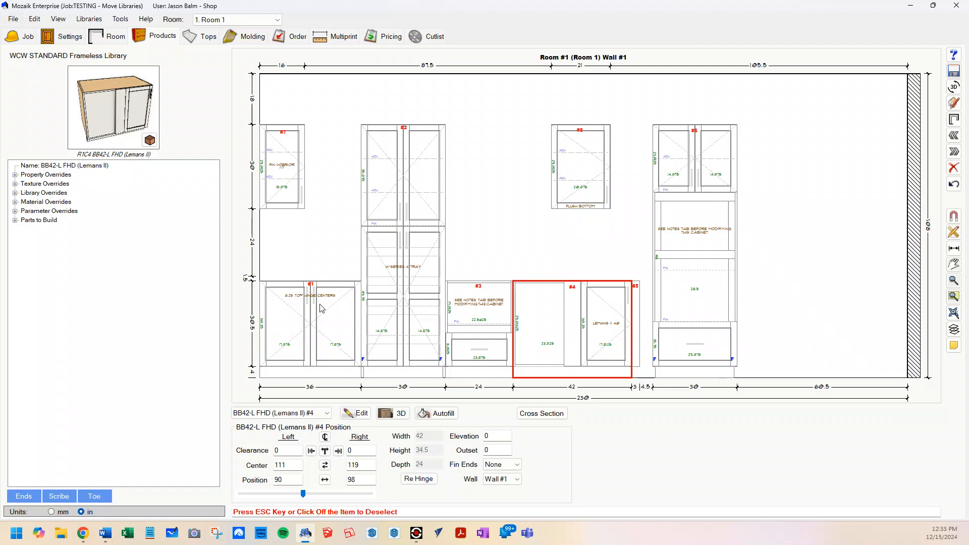
- Check the price options of cabinet #6, Tall Dbl Oven CUSTOM, in the Product Editor and close it
double_click(690, 278)
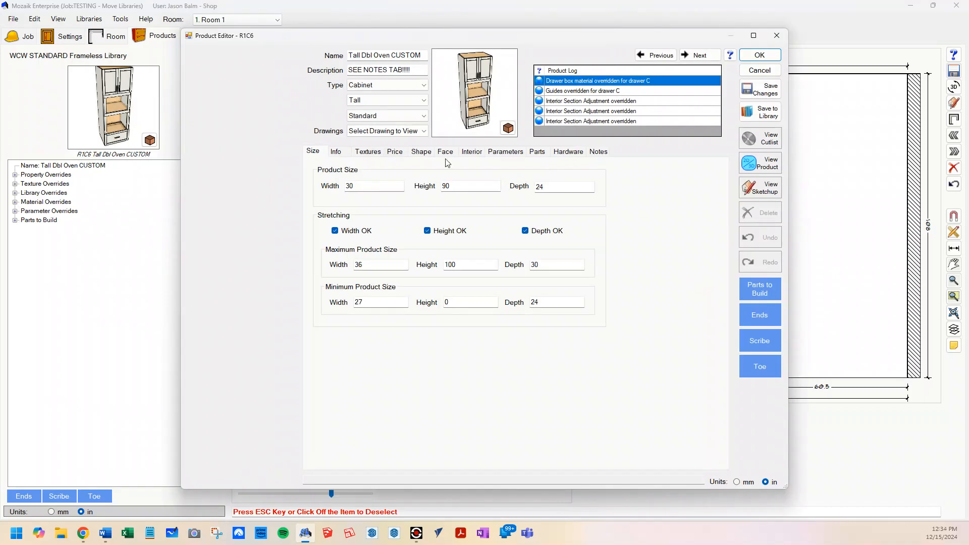
left_click(396, 152)
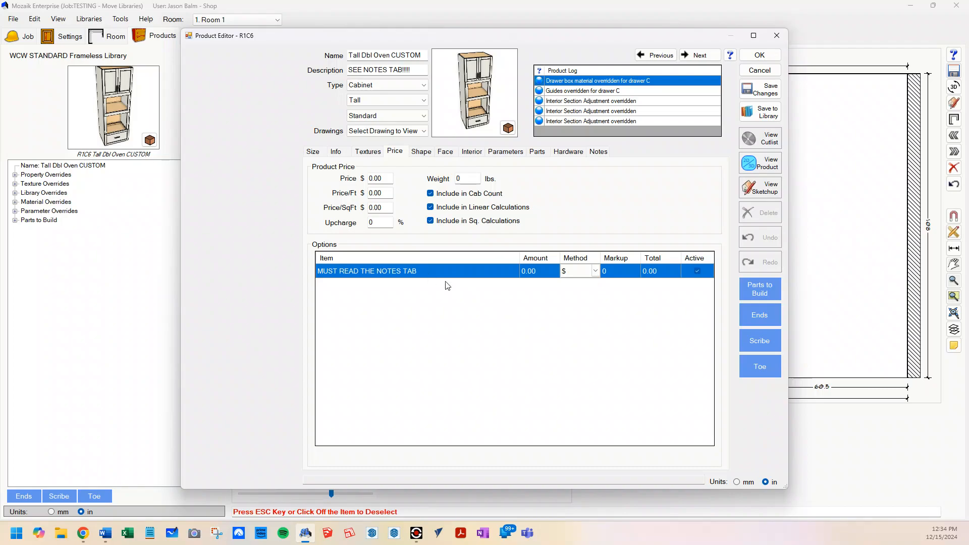
left_click(770, 56)
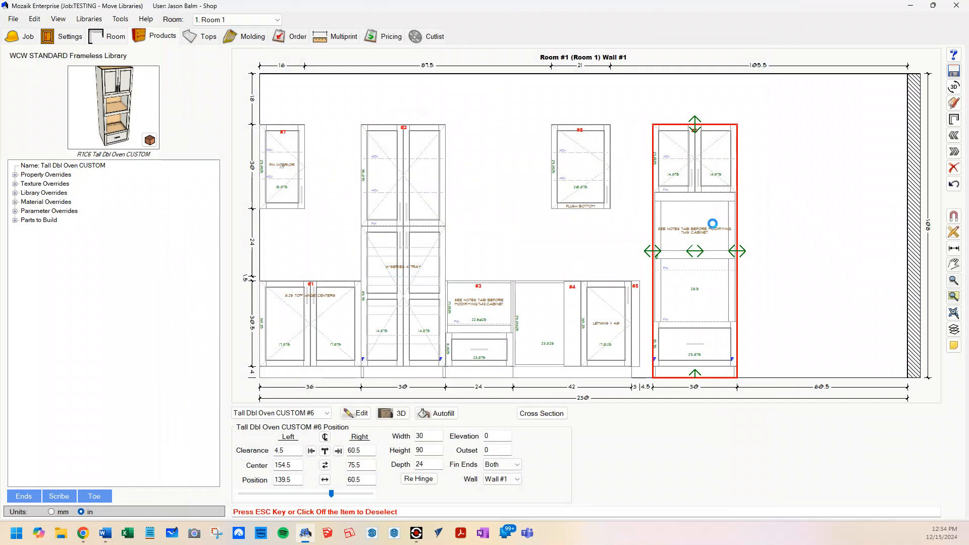
- Delete the Tall Dbl Oven CUSTOM cabinet from the wall and find the TALL CABINETS category in the product library
key("Delete")
scroll(107, 343, "down", 6)
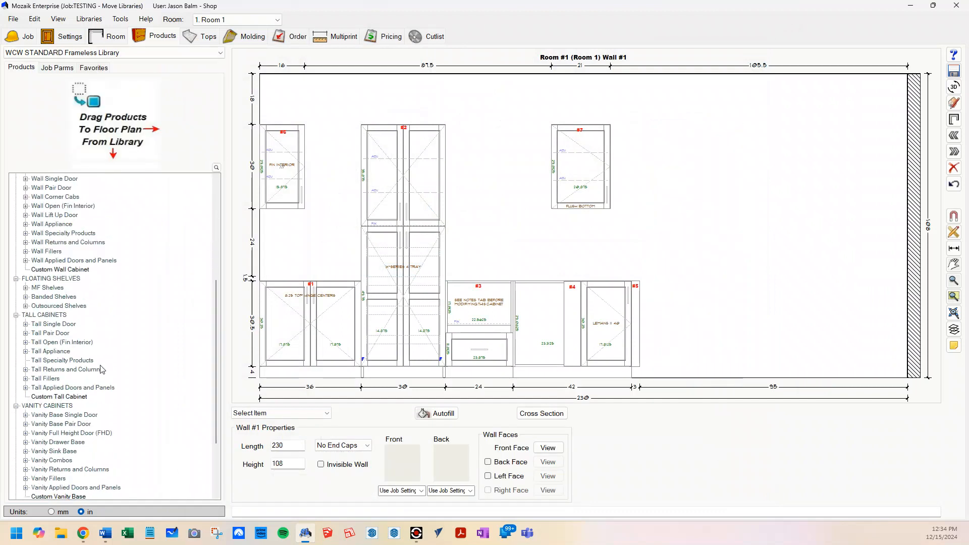
- Place a Tall Dbl Oven CUSTOM from the Double Oven products beyond filler #5, accept its options, and leave about 3.94 in clearance beside the filler
double_click(64, 353)
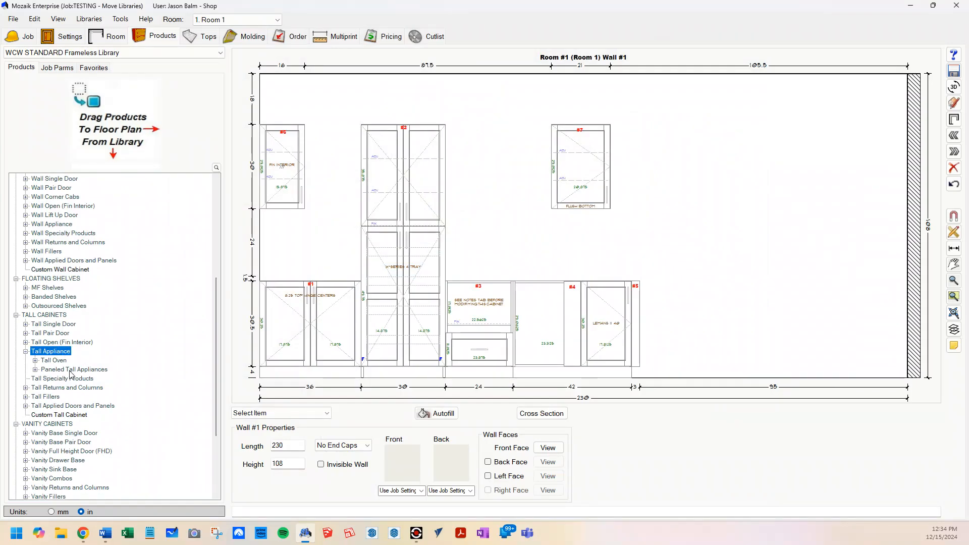
double_click(64, 361)
double_click(76, 378)
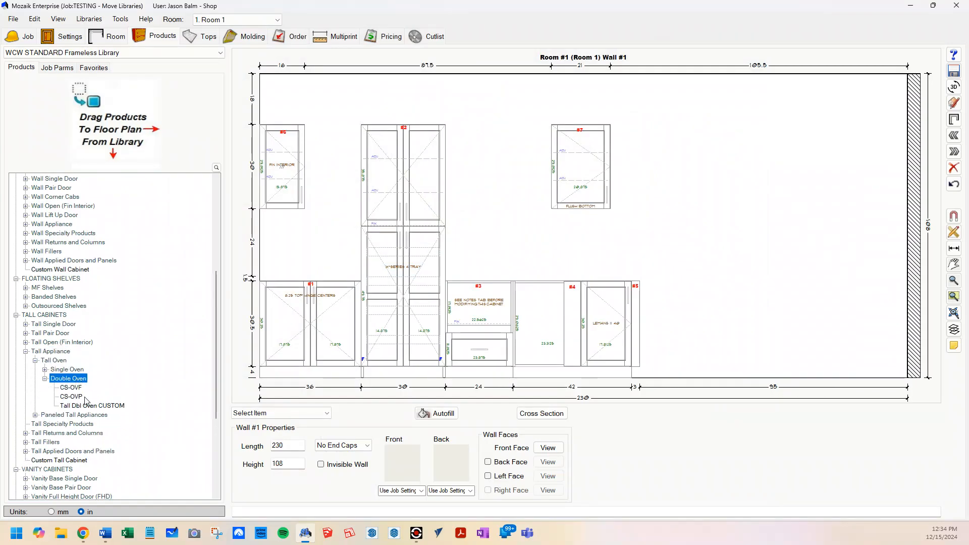
left_click(90, 406)
left_click_drag(96, 409, 714, 255)
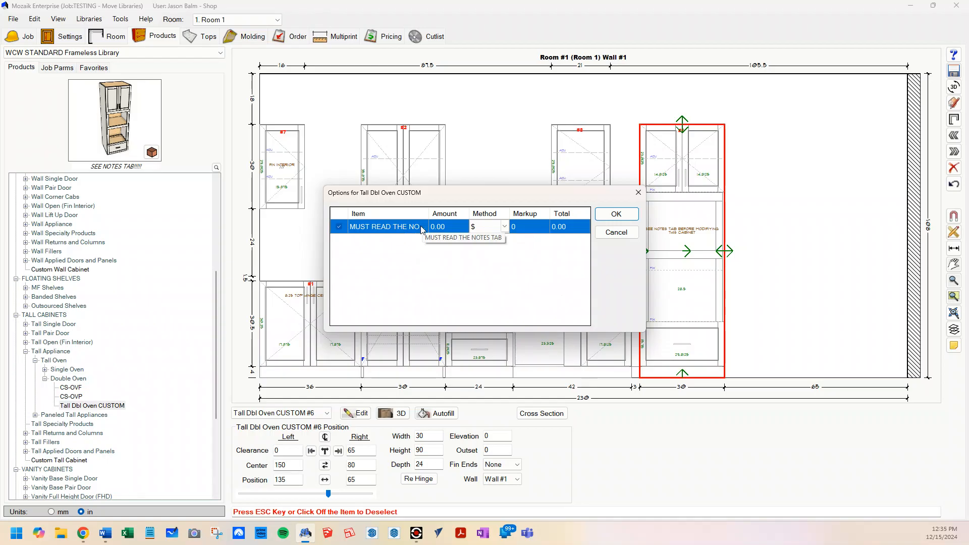
left_click(617, 214)
left_click_drag(688, 255, 699, 255)
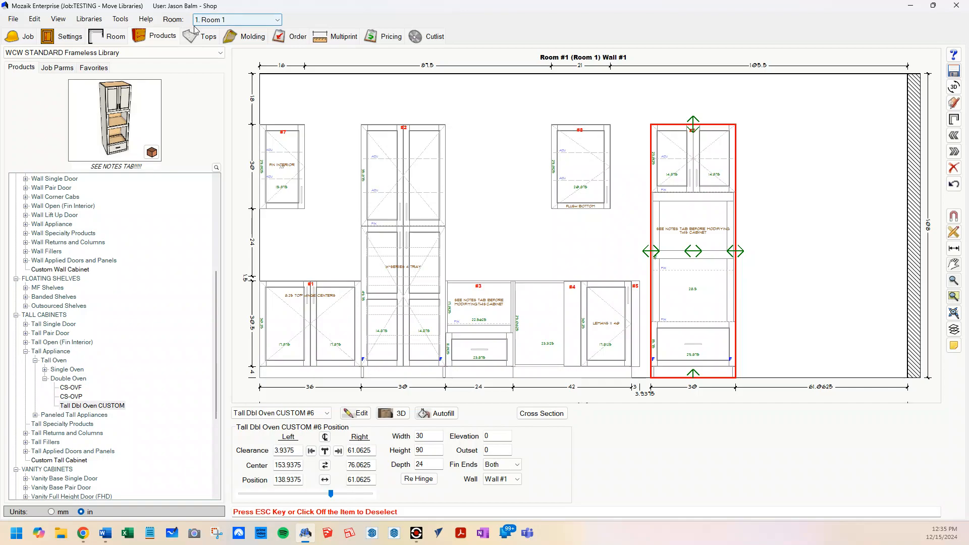
- Check the price options of the CS-B (DrwDoor) base cabinet in the product library and close the editor
left_click(97, 19)
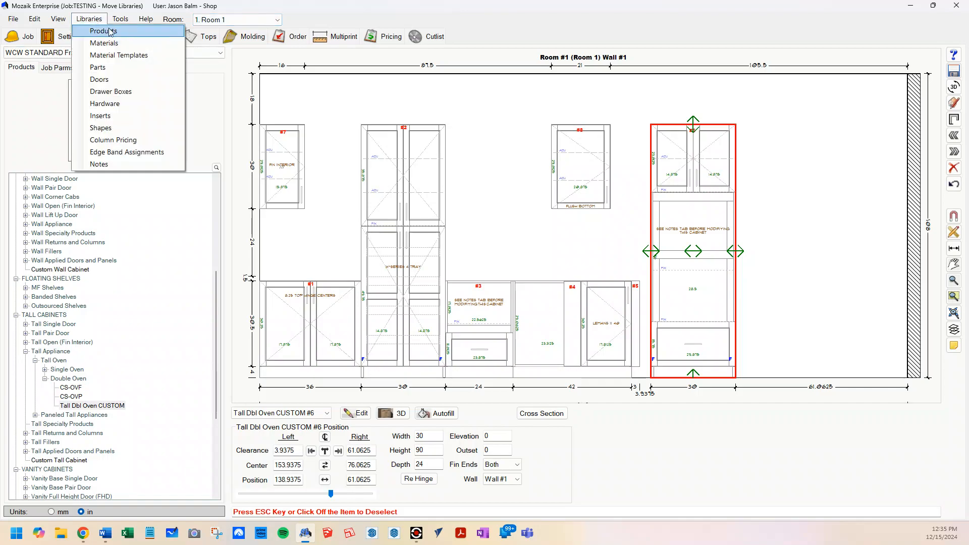
left_click(104, 31)
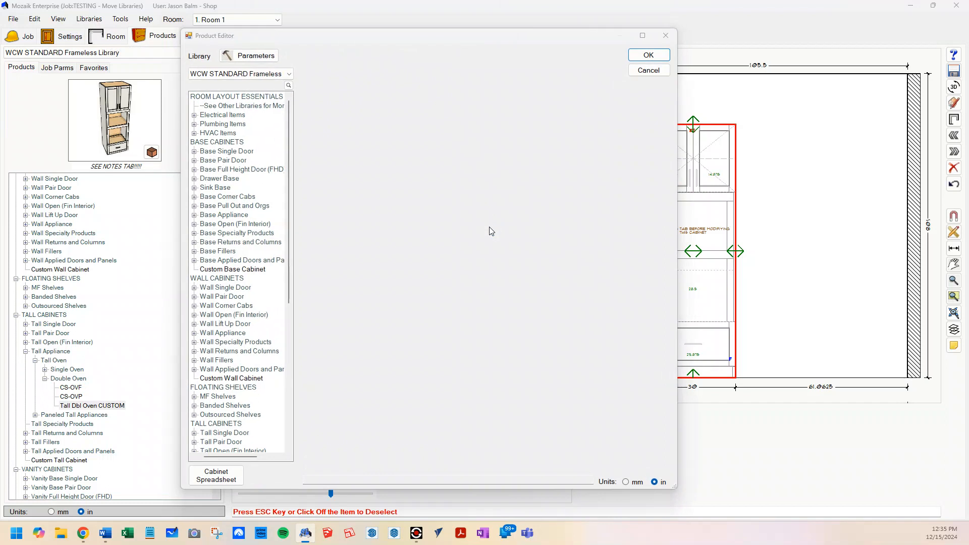
double_click(227, 151)
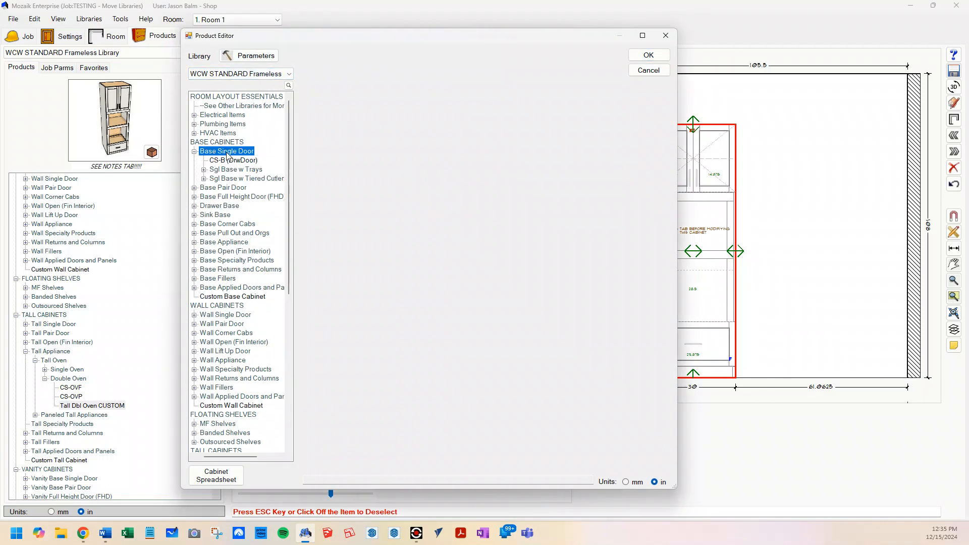
left_click(235, 161)
left_click(396, 152)
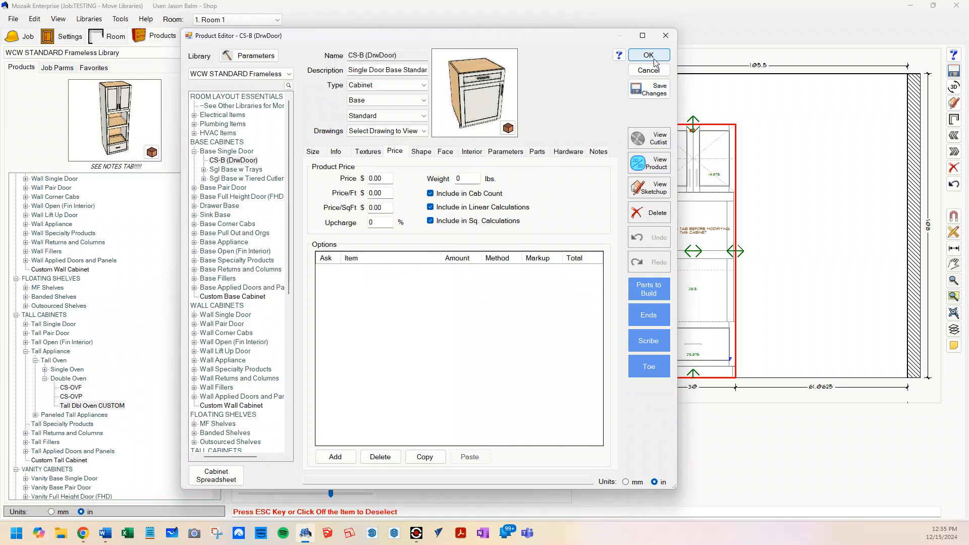
left_click(666, 35)
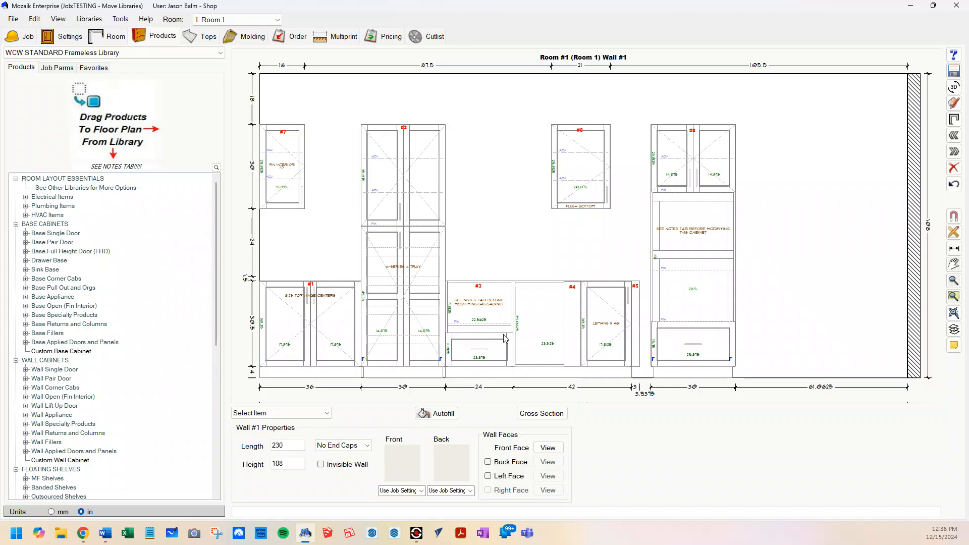
- Review the XSeries pilaster kit and its material in the parts list of cabinet #2, CS-TU-24T4 (Pair Door), and close the editor
left_click(421, 319)
double_click(422, 320)
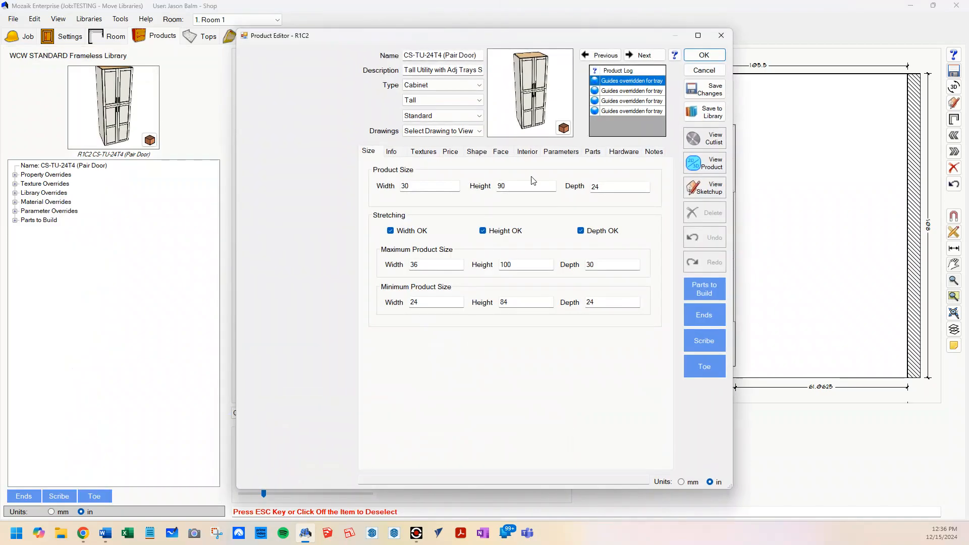
left_click(593, 152)
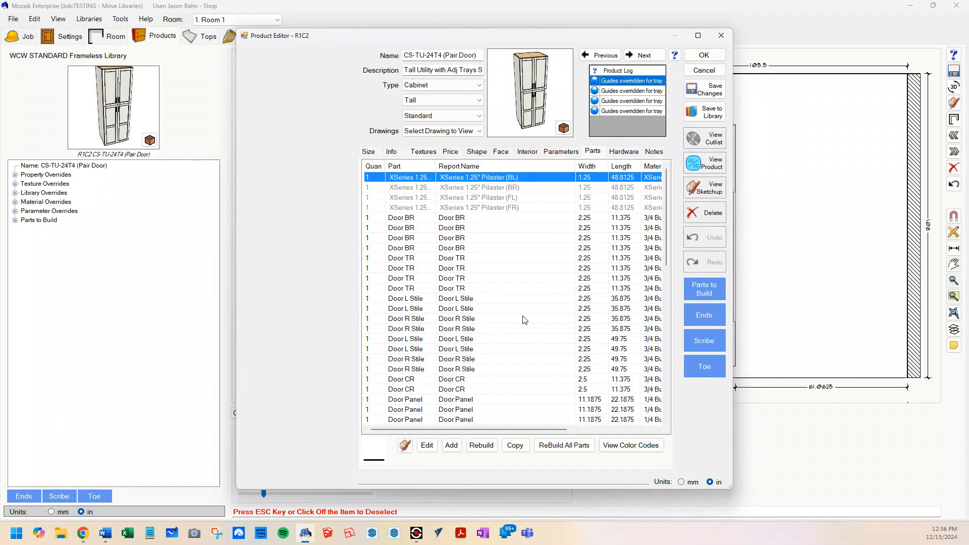
scroll(524, 321, "down", 3)
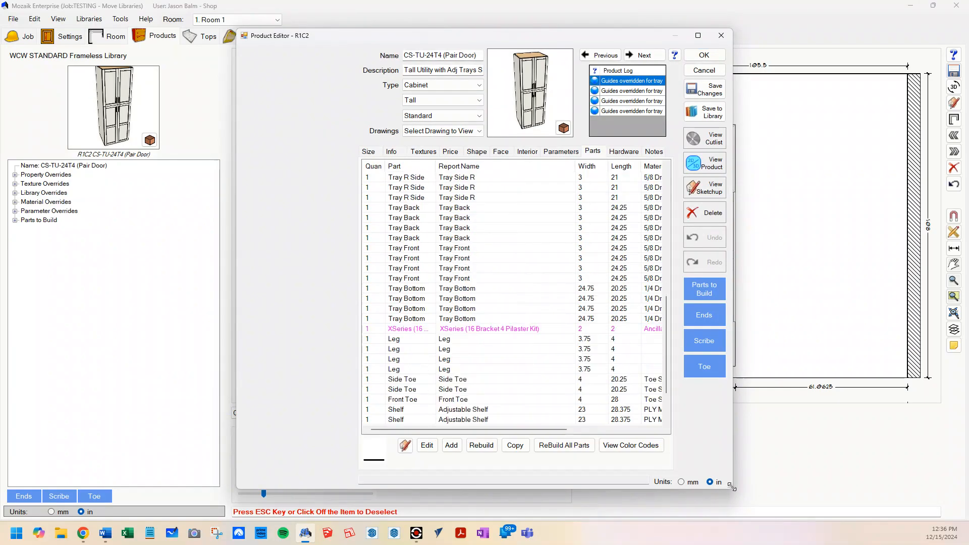
left_click_drag(727, 489, 864, 481)
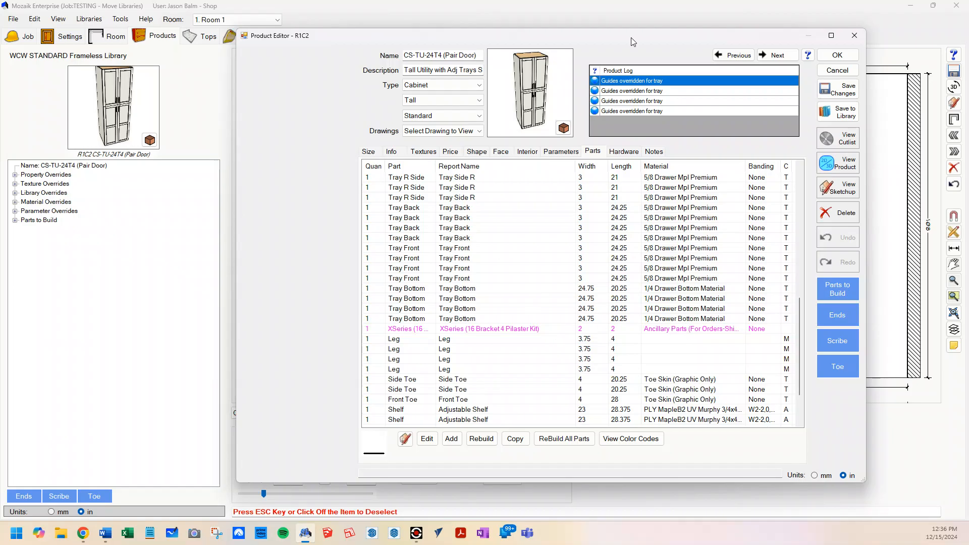
left_click_drag(530, 35, 483, 35)
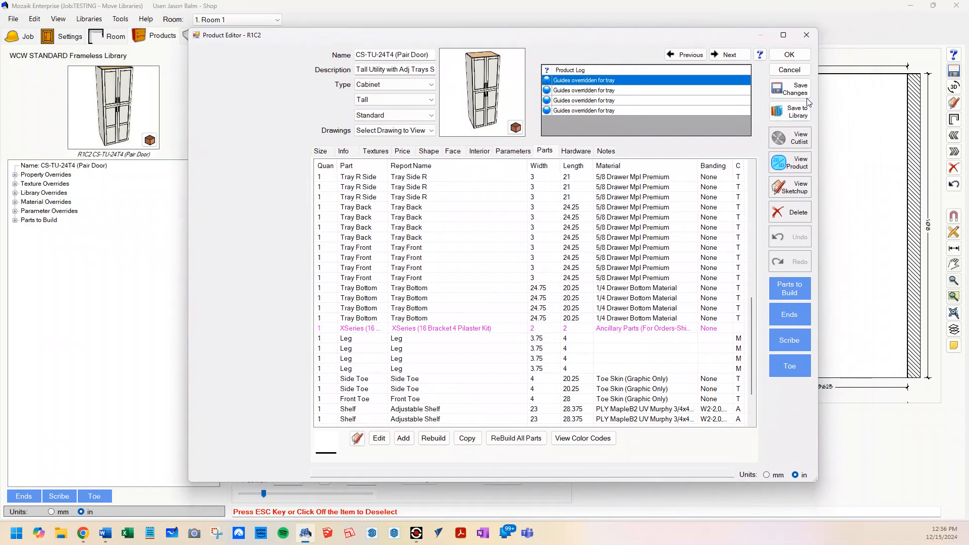
left_click(806, 35)
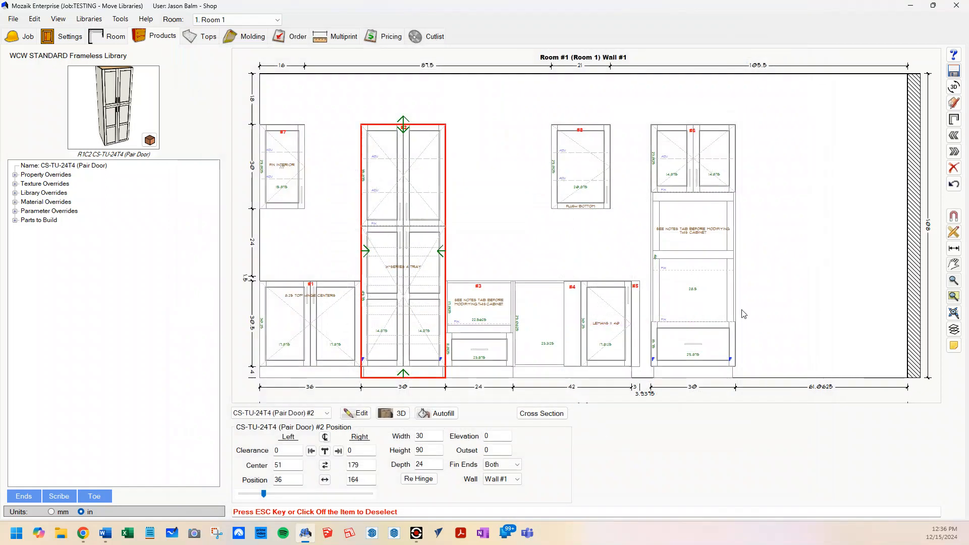
- Review the cutlist's Ancillary Parts (For Orders-Shipping) and CABINET NOTE (Shop Related) materials, widening the Part column to read full names
left_click(433, 37)
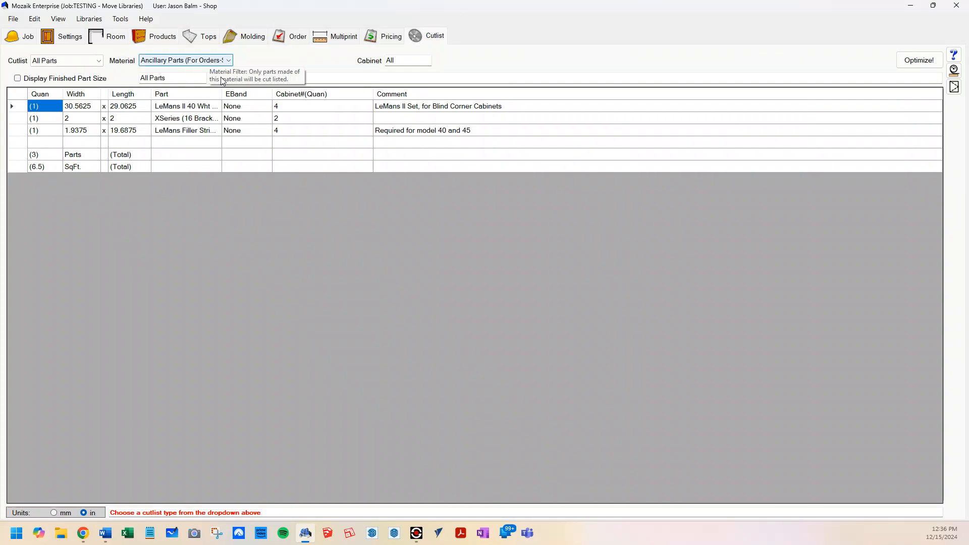
left_click_drag(222, 95, 290, 104)
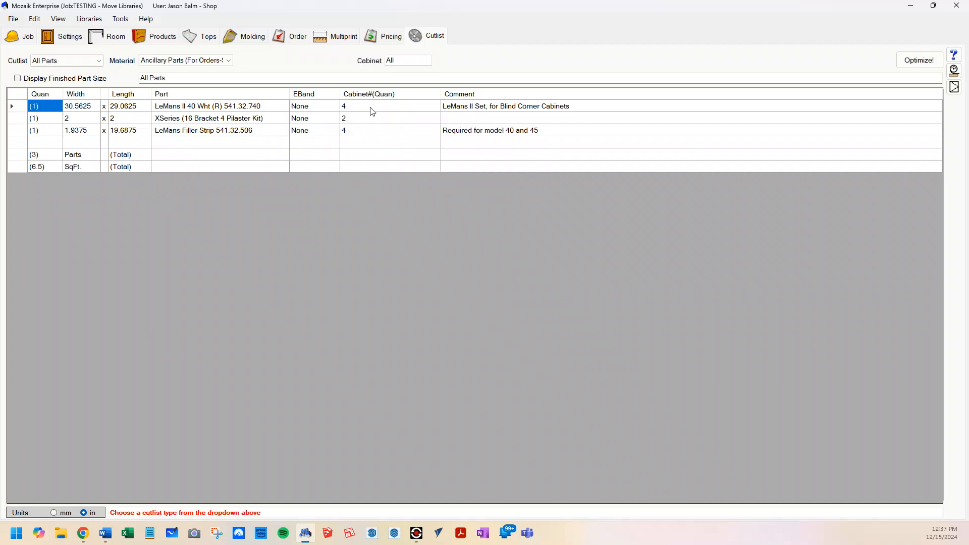
left_click(222, 64)
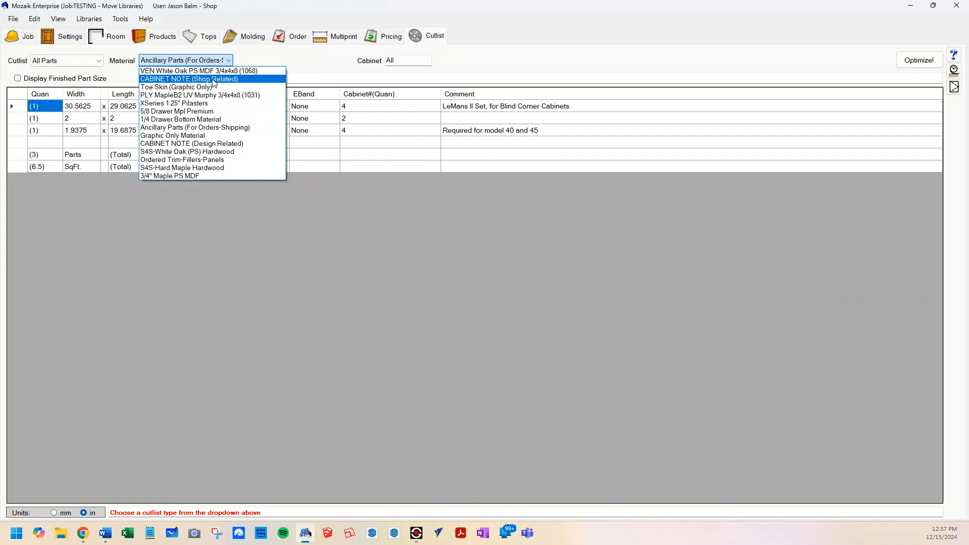
left_click(213, 79)
left_click_drag(261, 96, 329, 95)
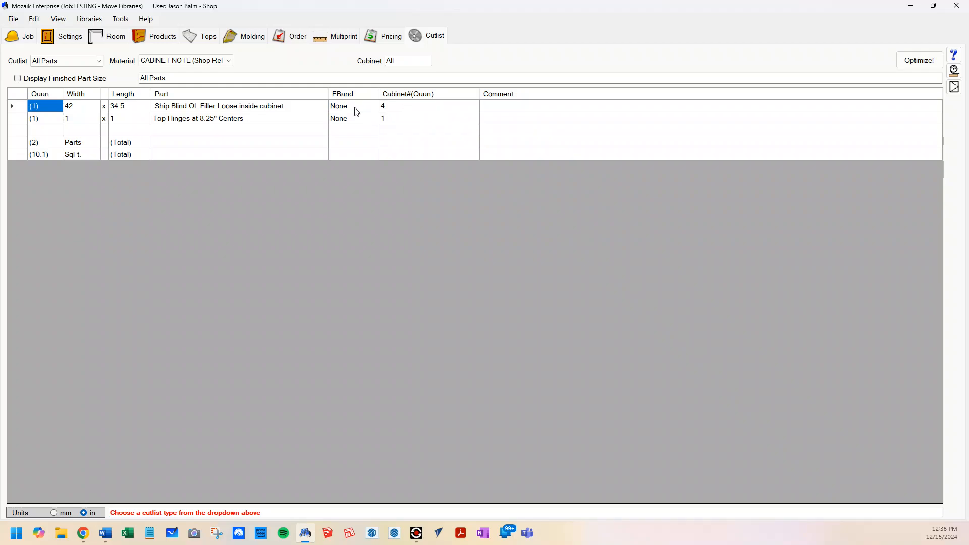
- Filter the cutlist by CABINET NOTE (Design Related) to read its full part names, followed by Ordered Trim-Fillers-Panels
left_click(228, 60)
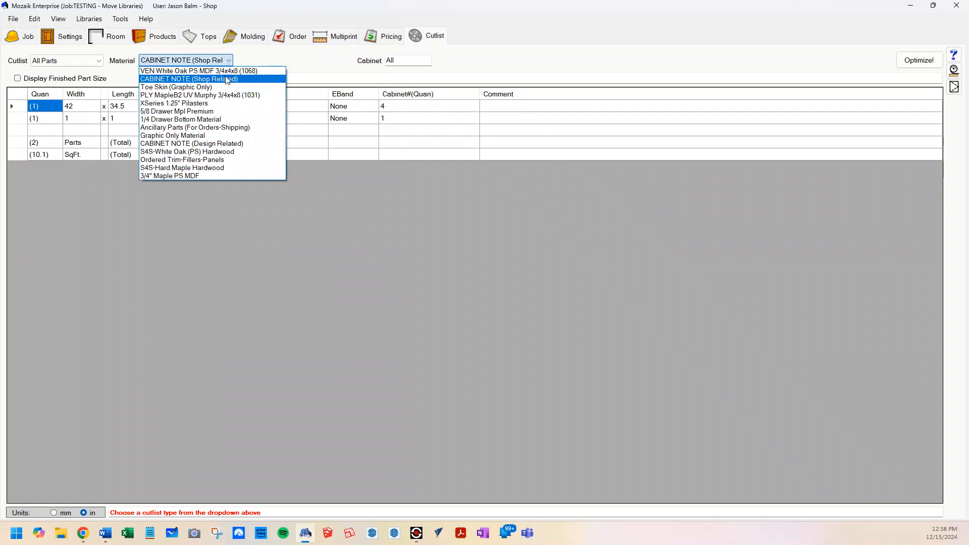
left_click(192, 146)
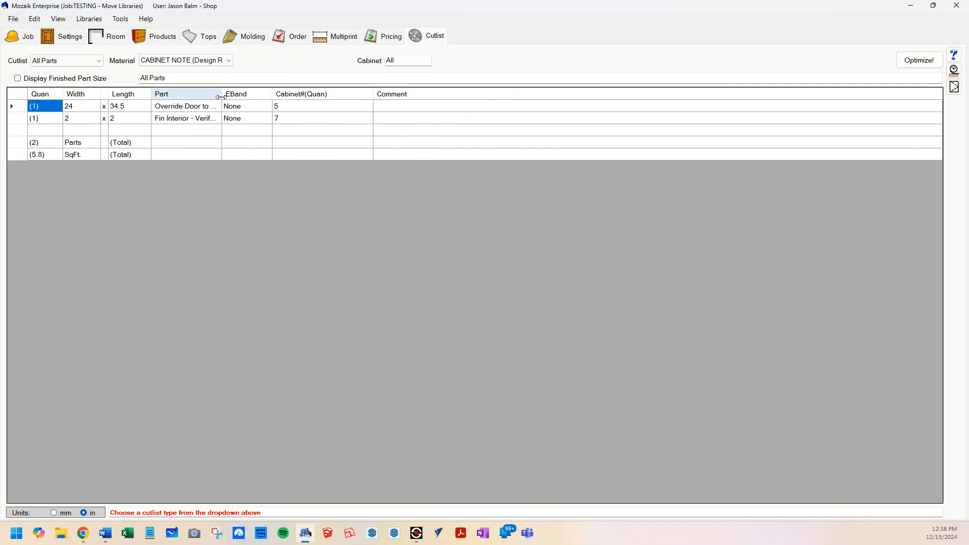
left_click_drag(221, 96, 305, 94)
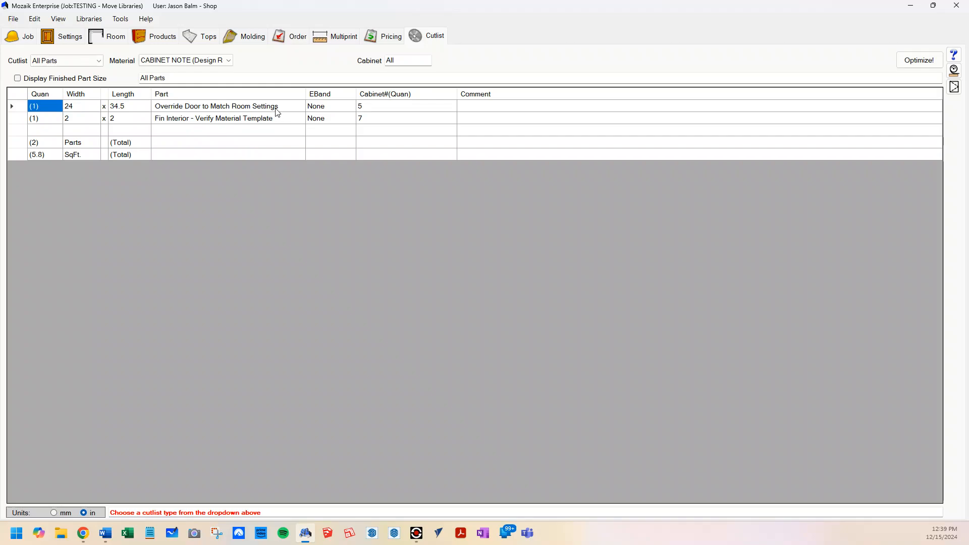
left_click(229, 61)
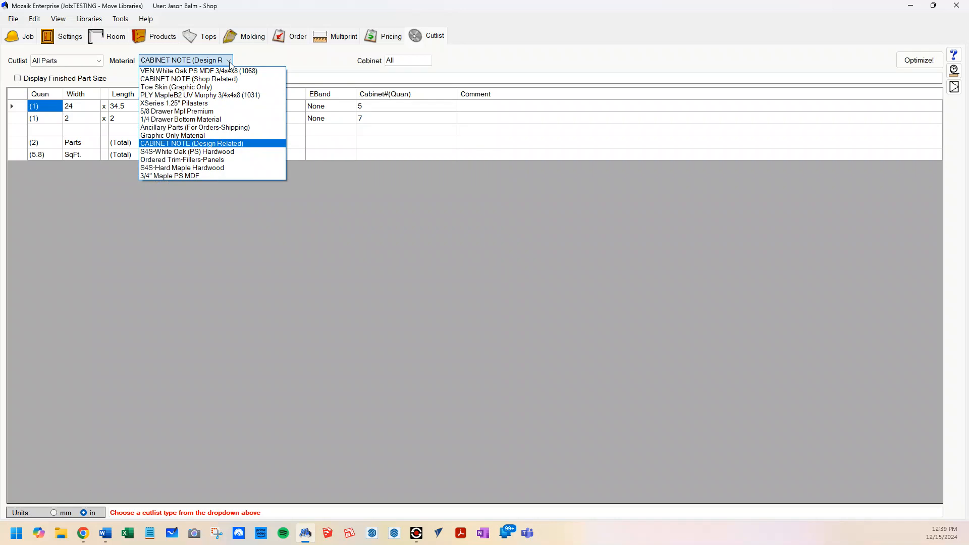
left_click(217, 160)
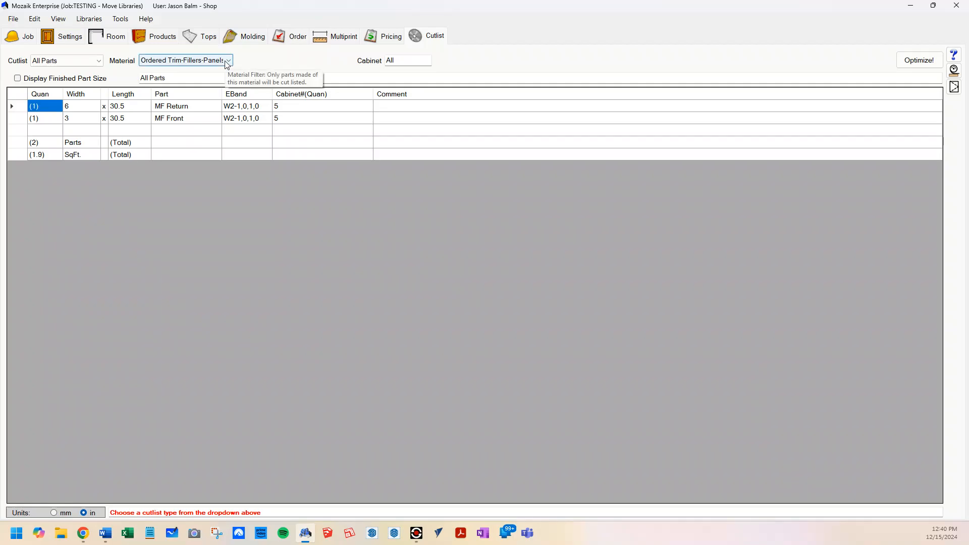
- Return to the room's products and locate filler #5, CS-MFBWNS Right (Buyout), in the wall elevation and plan view
left_click(166, 39)
left_click(572, 230)
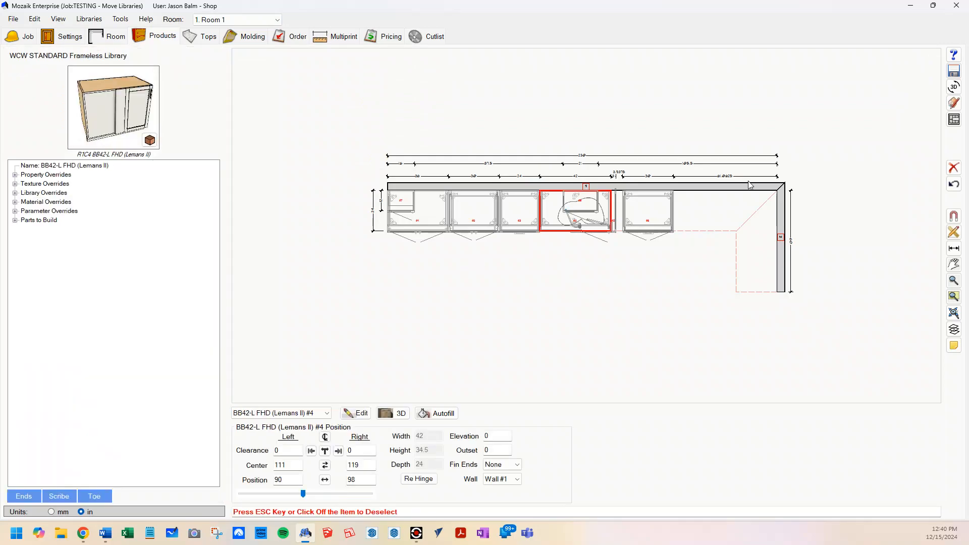
left_click(954, 119)
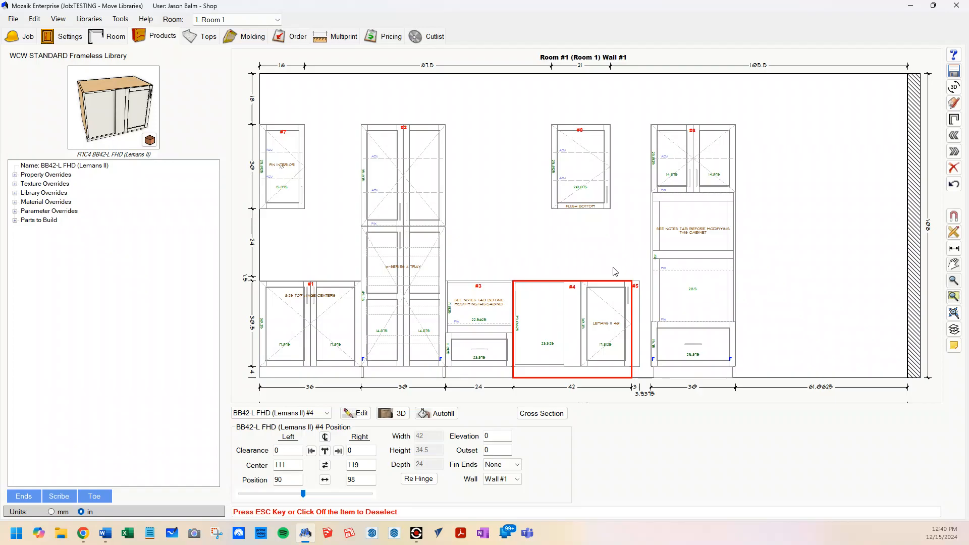
left_click(638, 301)
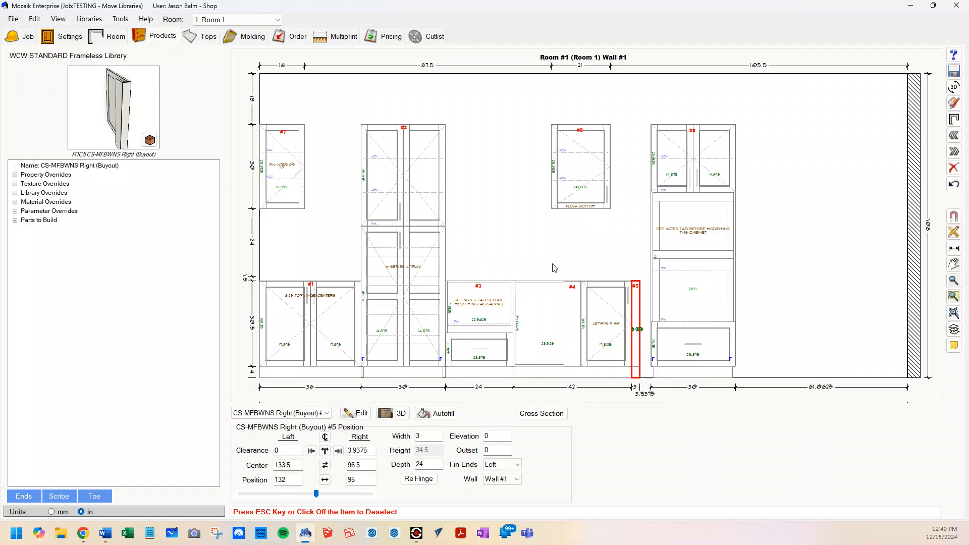
left_click(954, 119)
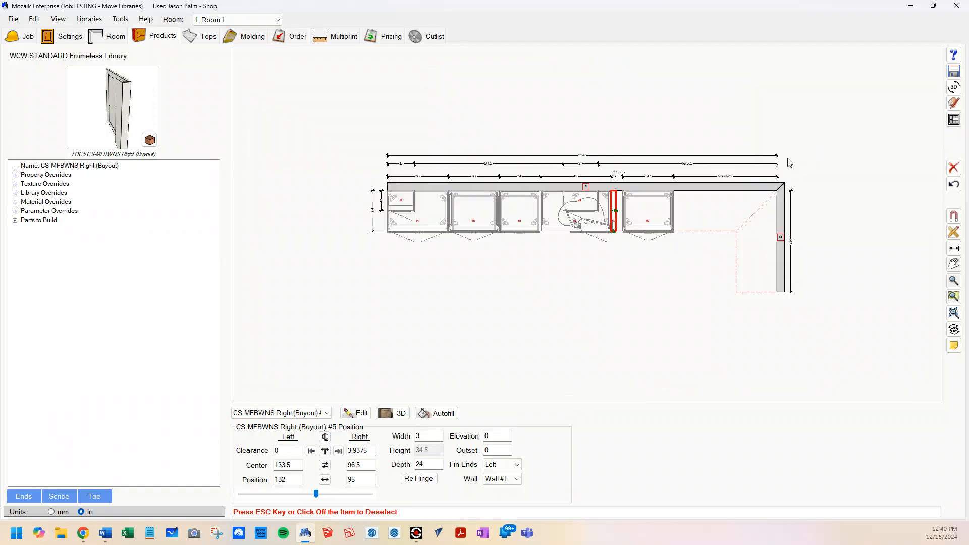
scroll(620, 223, "up", 6)
left_click(620, 223)
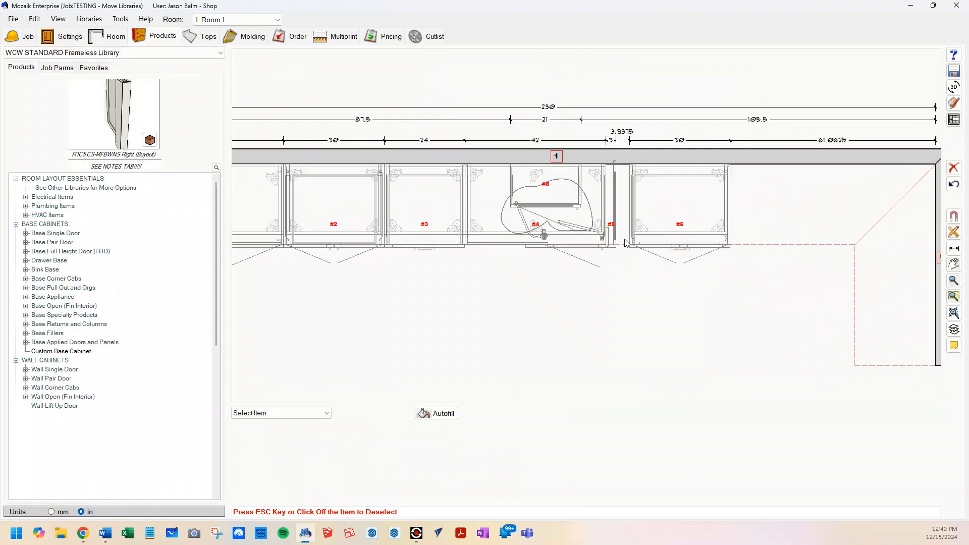
left_click(612, 224)
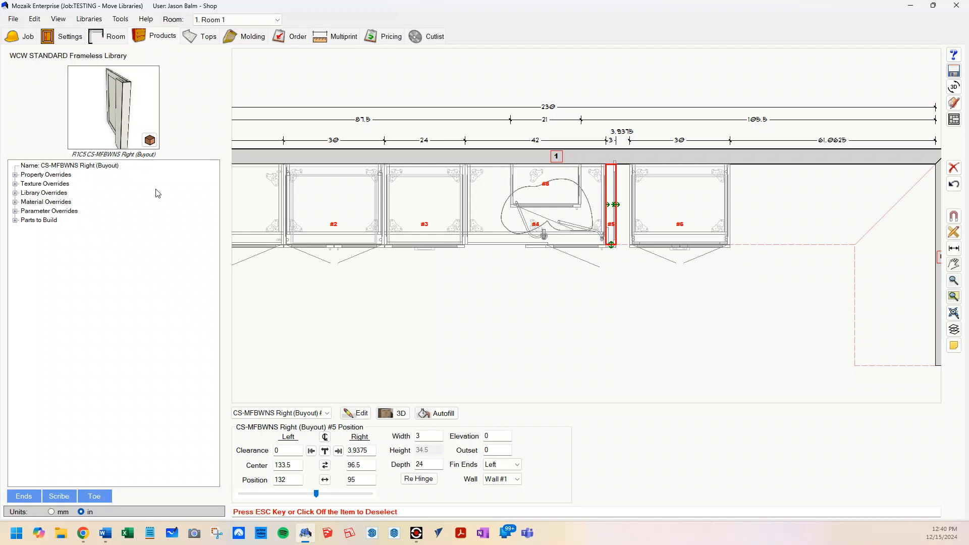
- Review the material settings and parts list of filler #5, CS-MFBWNS Right (Buyout), and close the editor
double_click(613, 198)
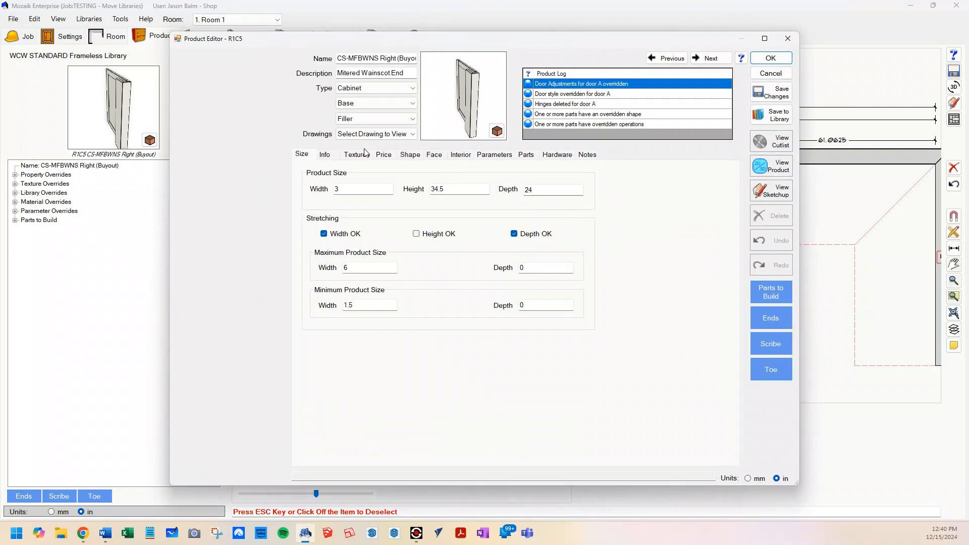
left_click(325, 155)
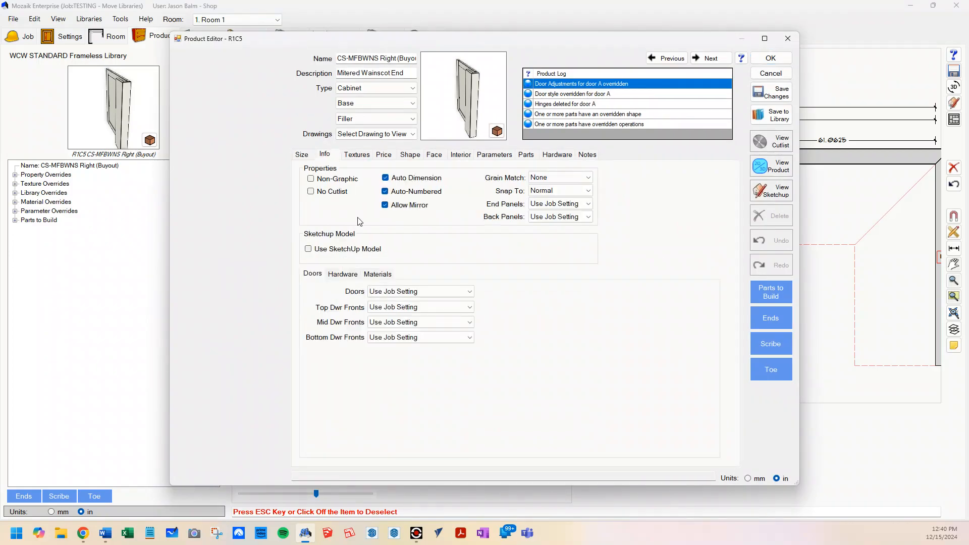
left_click(378, 275)
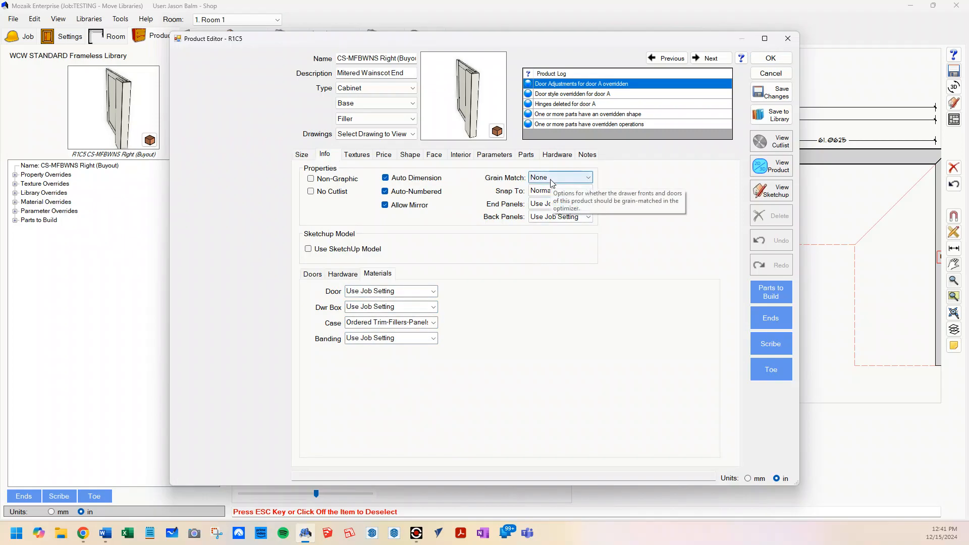
left_click(528, 155)
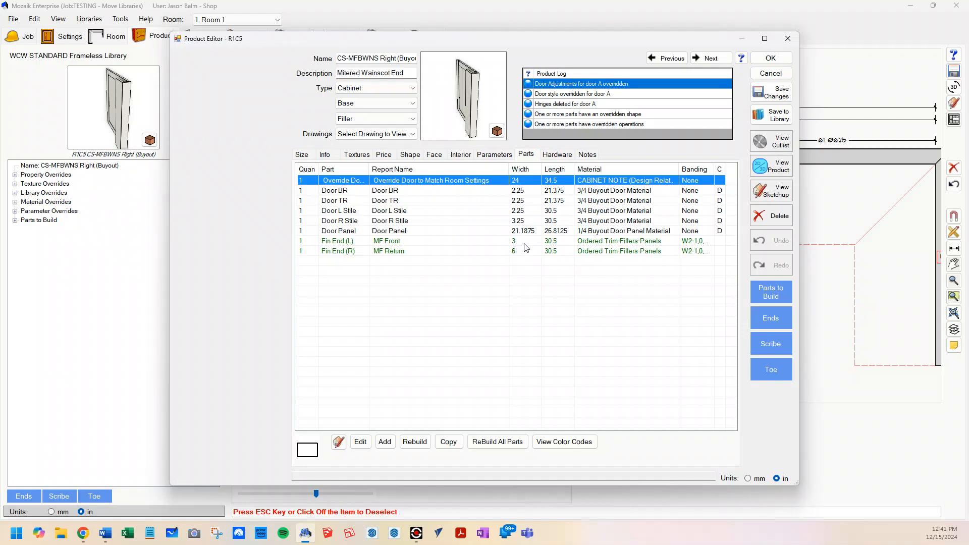
left_click(771, 58)
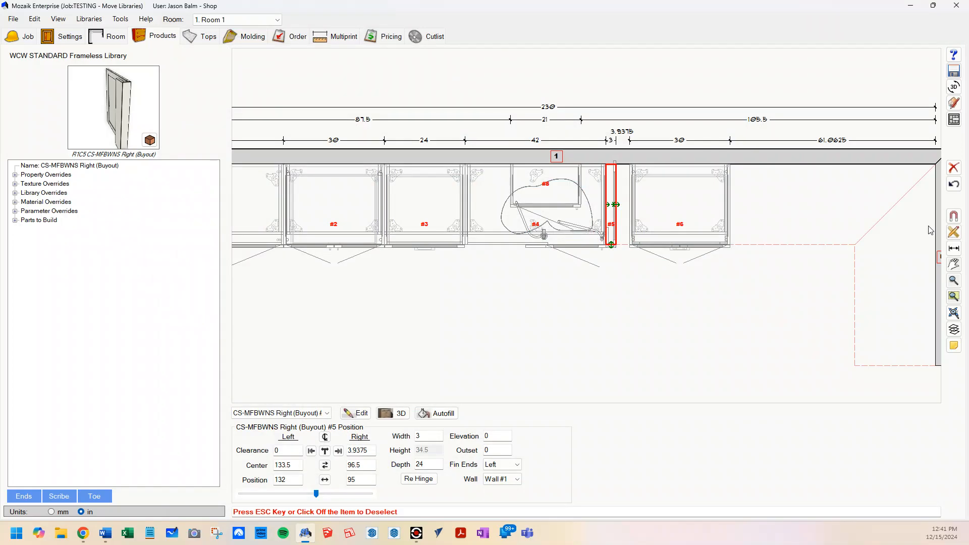
- Return from the plan to the elevation of wall 1 with no cabinet selected
left_click(668, 204)
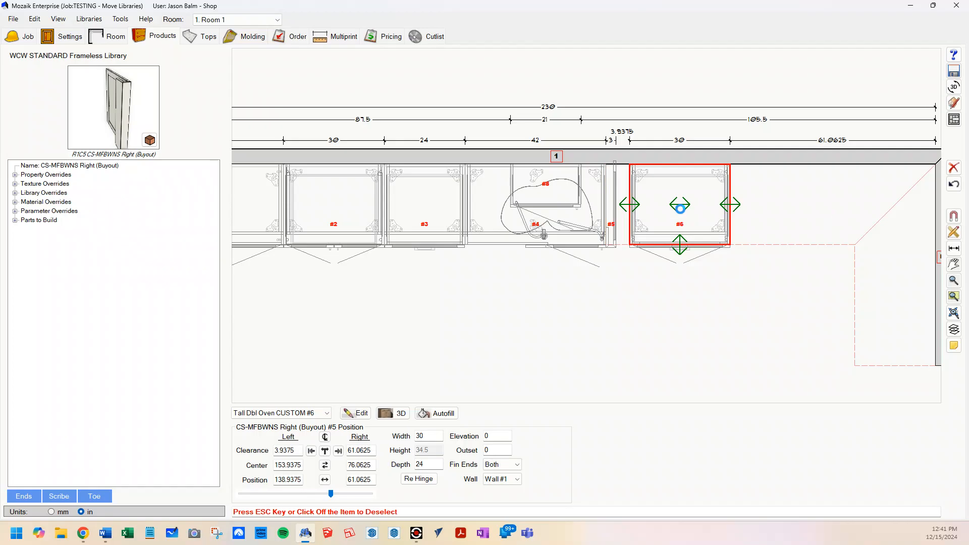
left_click(952, 125)
left_click(805, 284)
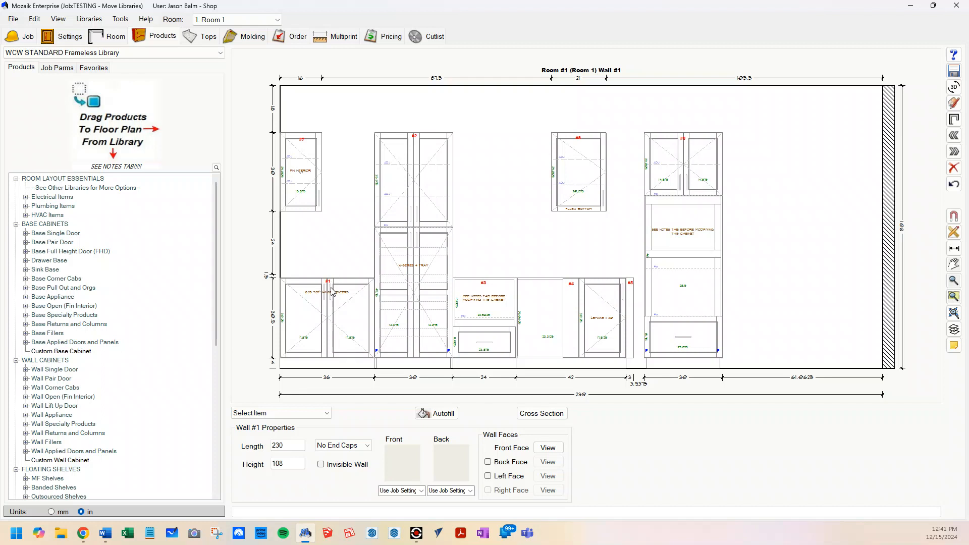
- Review the options for hiding, moving or resetting the label of base cabinet #1 in the wall elevation
scroll(329, 286, "up", 3)
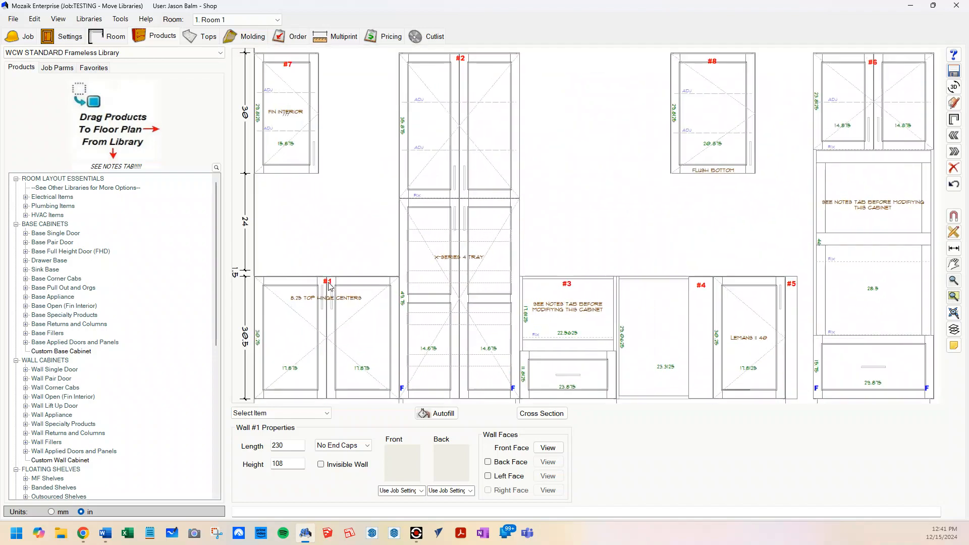
right_click(331, 286)
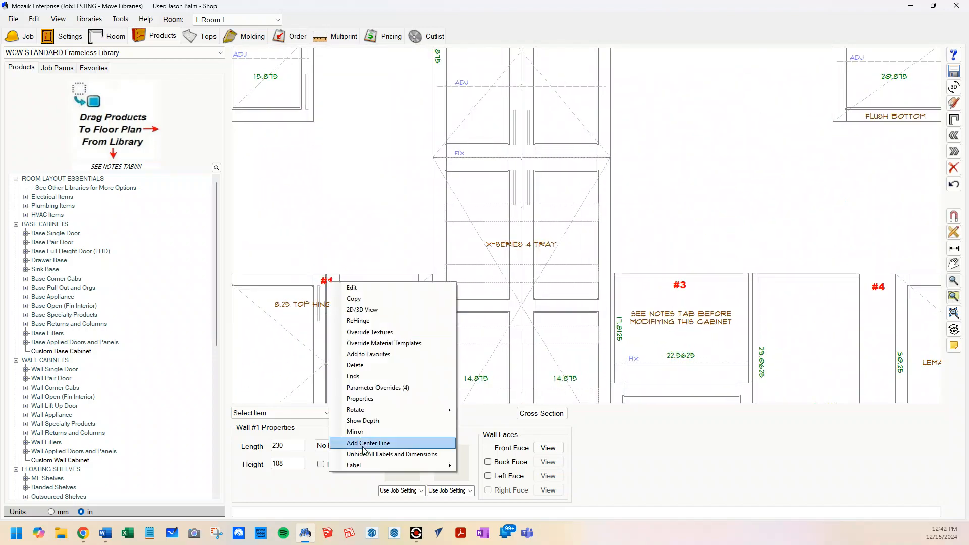
mouse_move(370, 466)
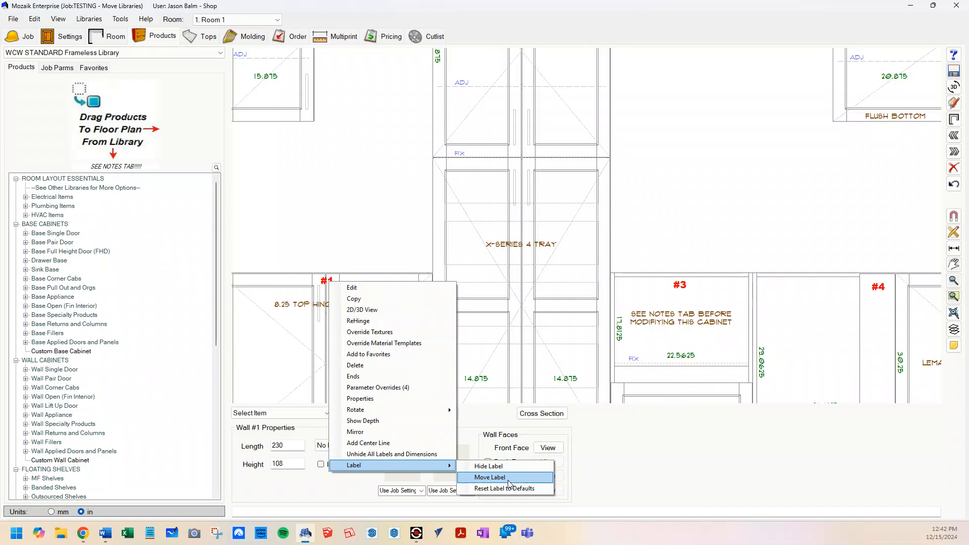
left_click(487, 476)
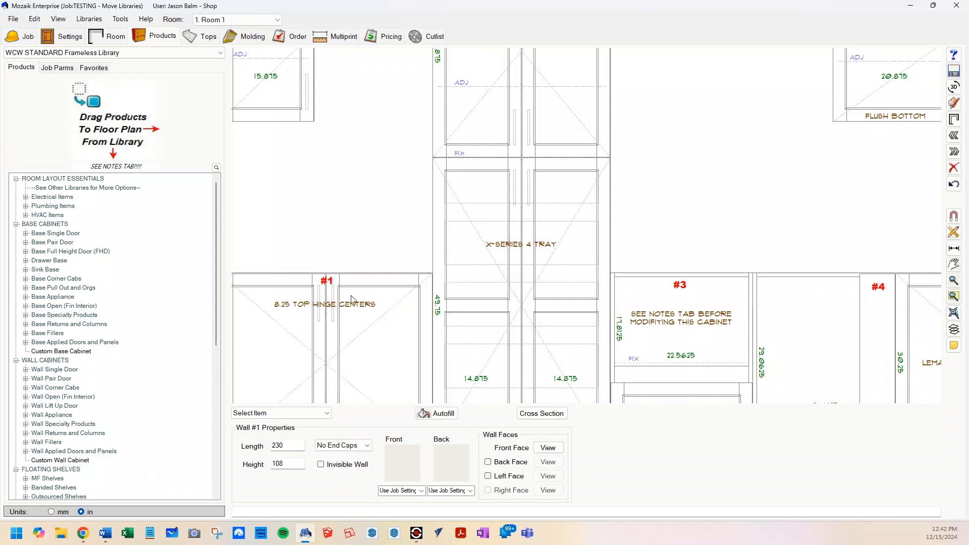
scroll(421, 305, "down", 3)
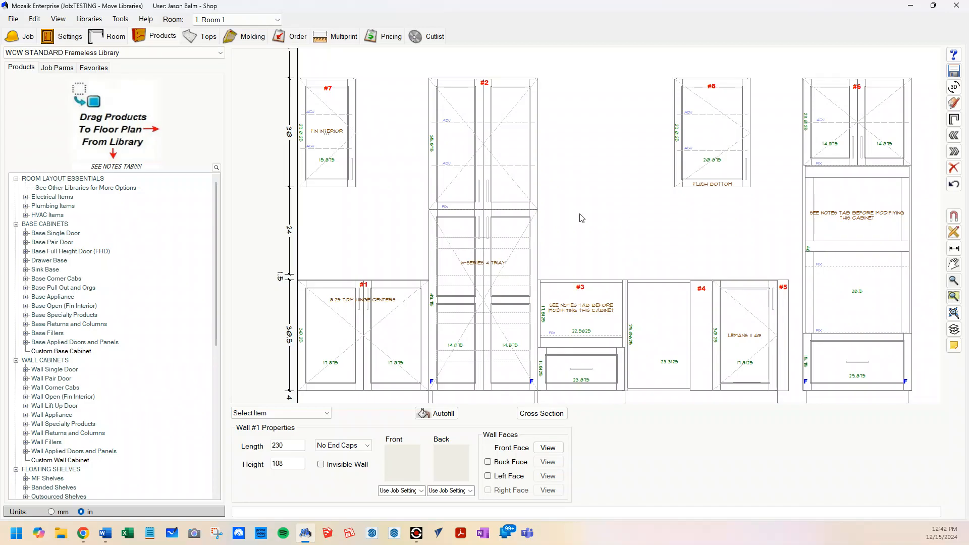
scroll(580, 217, "down", 2)
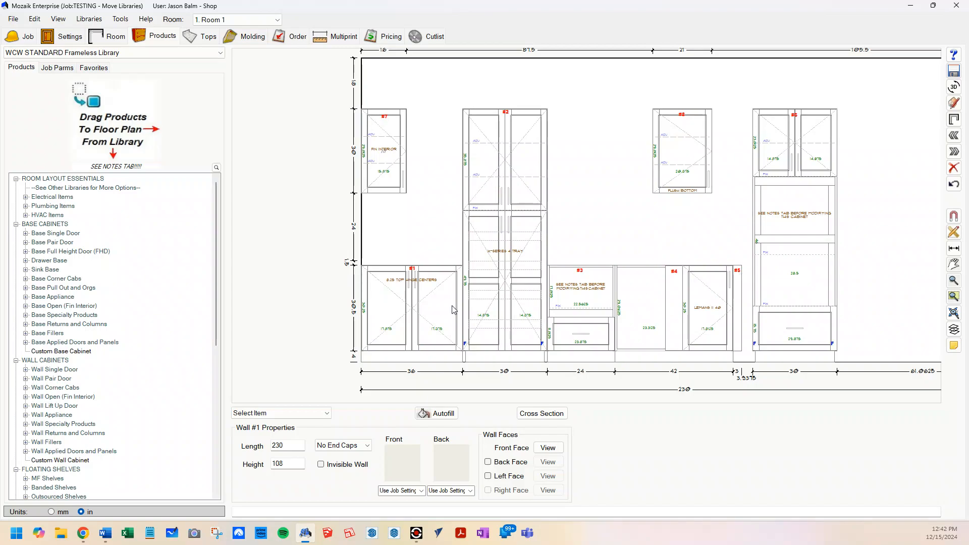
right_click(428, 283)
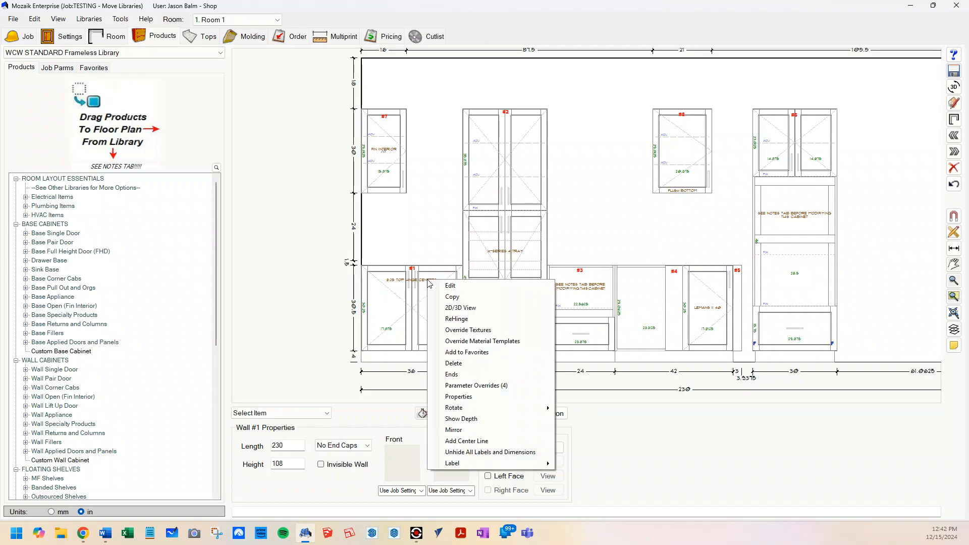
mouse_move(460, 463)
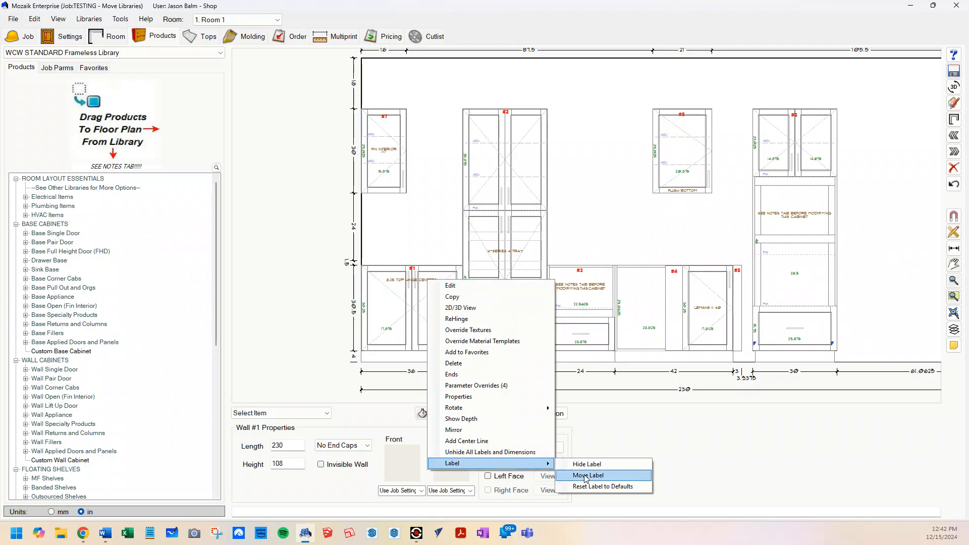
left_click(431, 229)
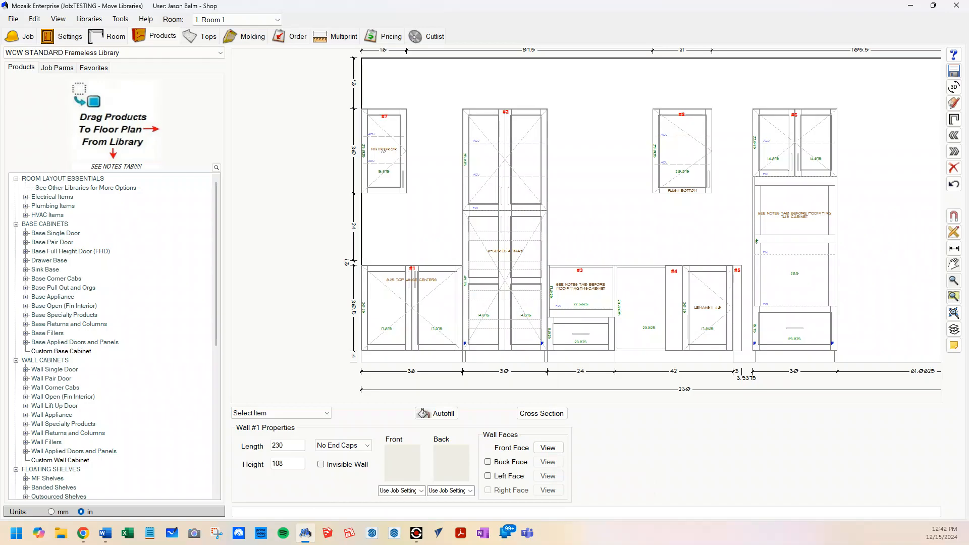
- Highlight sink base #1 and tall pair-door cabinet #2 in the elevation to examine them, and clear the selection
left_click(448, 312)
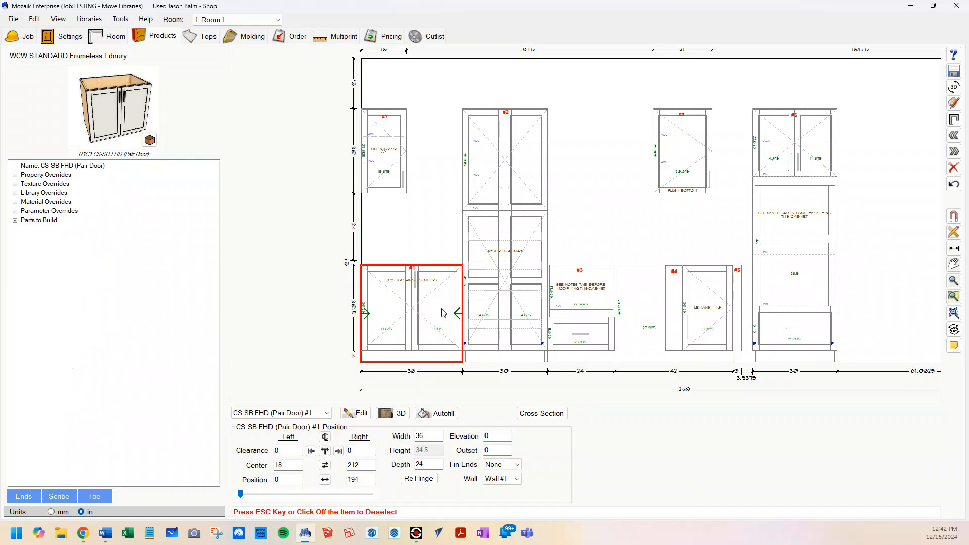
left_click(521, 313)
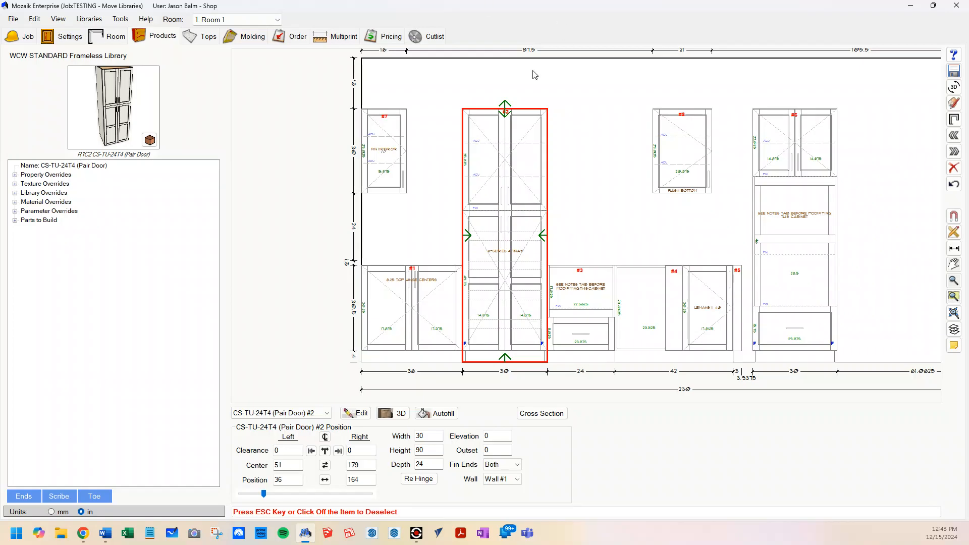
left_click(568, 202)
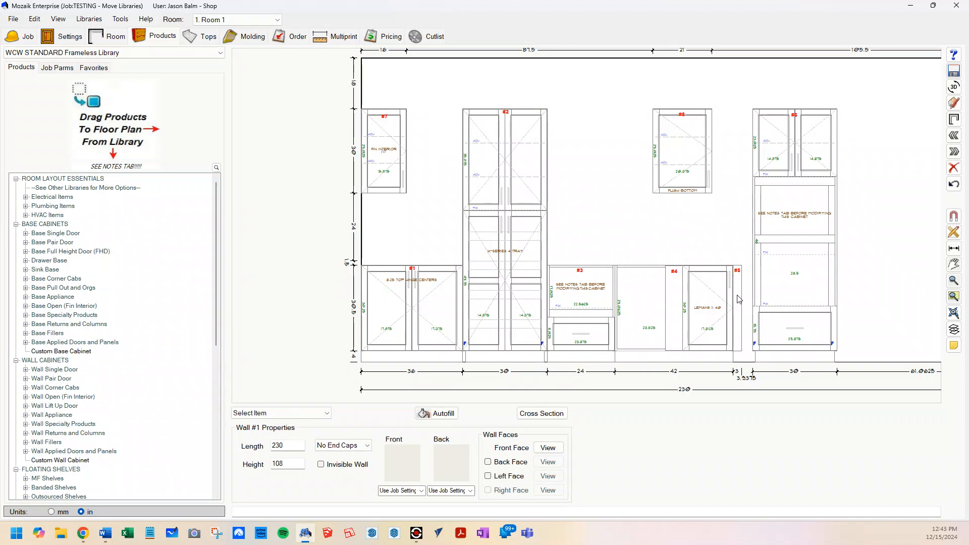
- Check the product editor of filler #5, CS-MFBWNS Right (Buyout), close it and deselect the filler
double_click(738, 297)
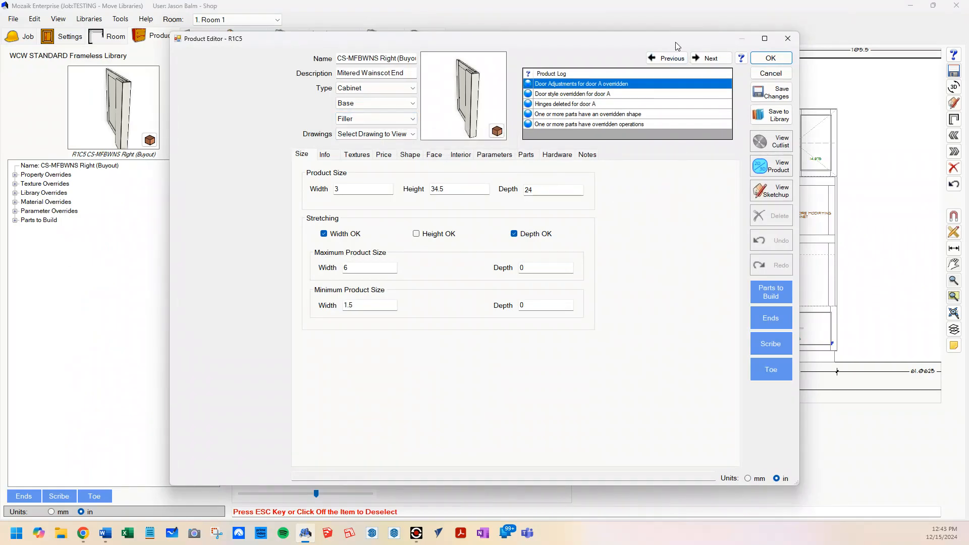
left_click(771, 59)
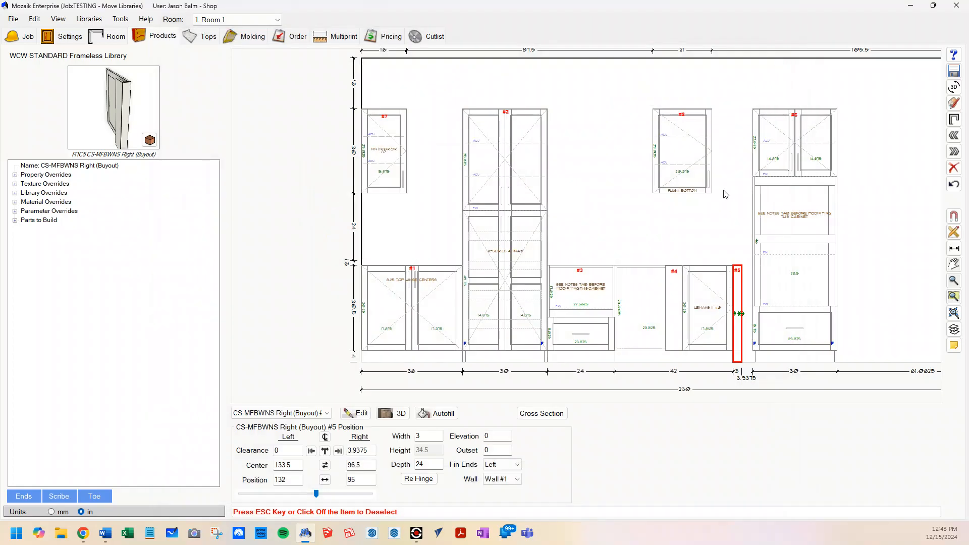
scroll(632, 224, "down", 1)
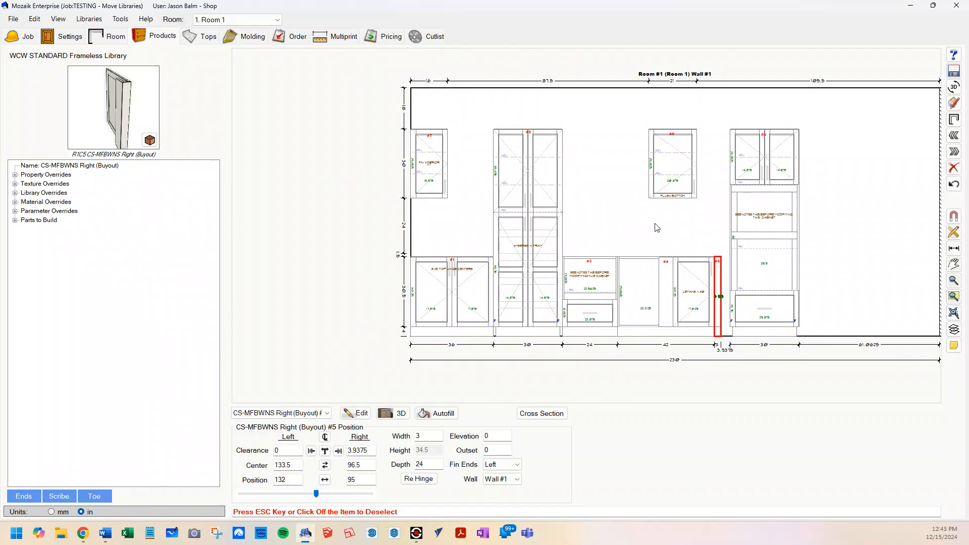
middle_click_drag(646, 223, 588, 220)
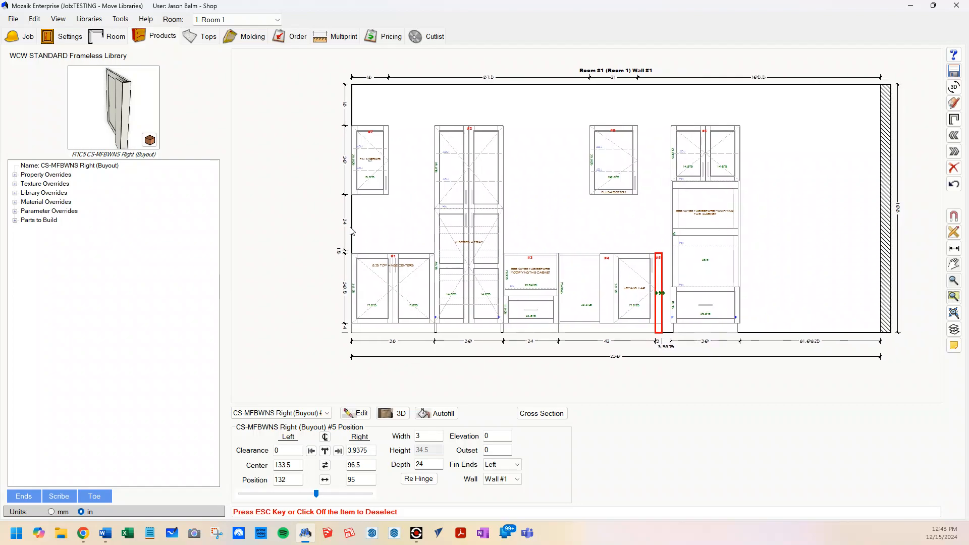
left_click(269, 212)
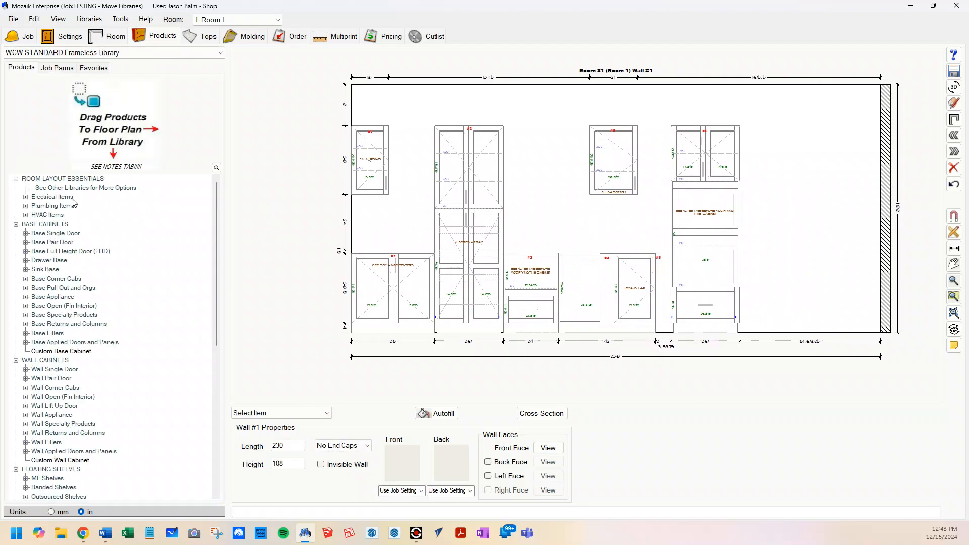
double_click(62, 235)
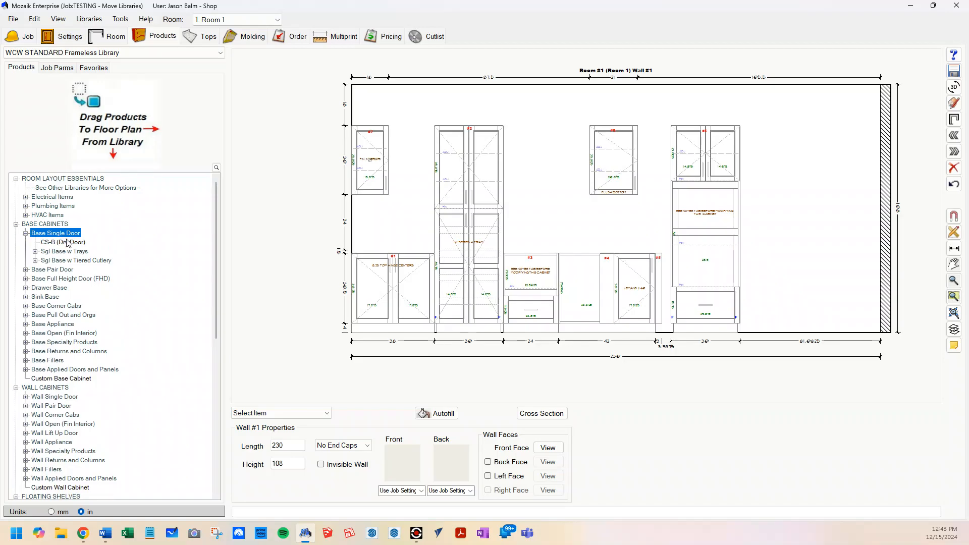
left_click(69, 242)
left_click_drag(66, 243, 726, 288)
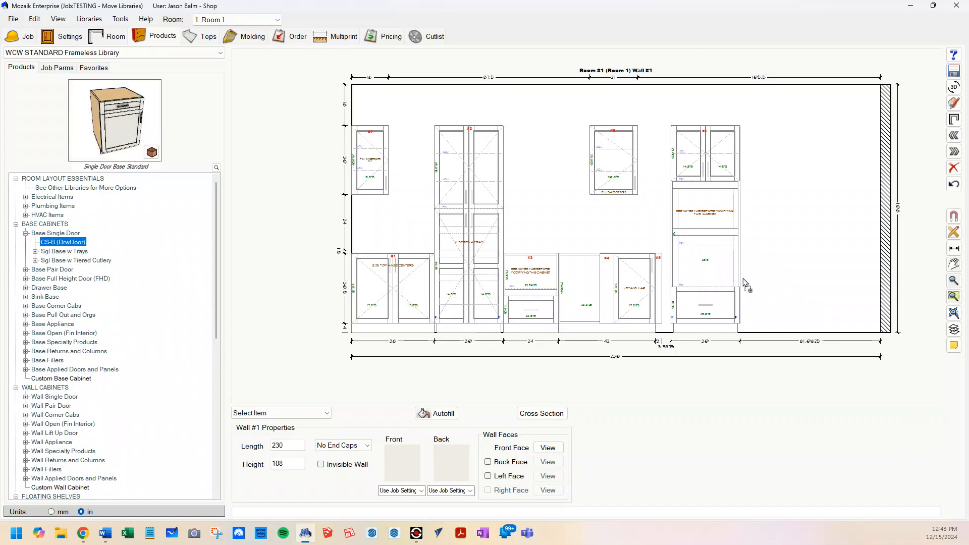
left_click_drag(806, 264, 805, 263)
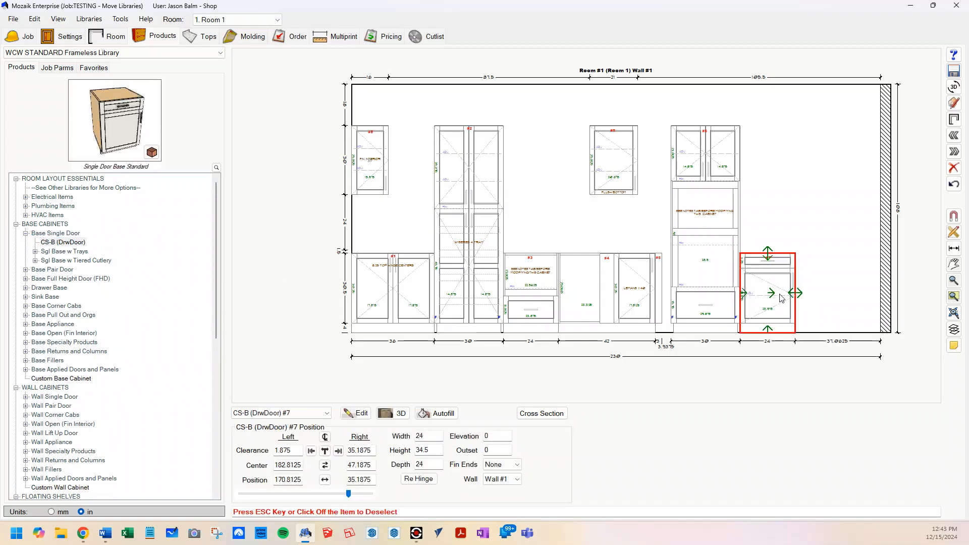
left_click(790, 230)
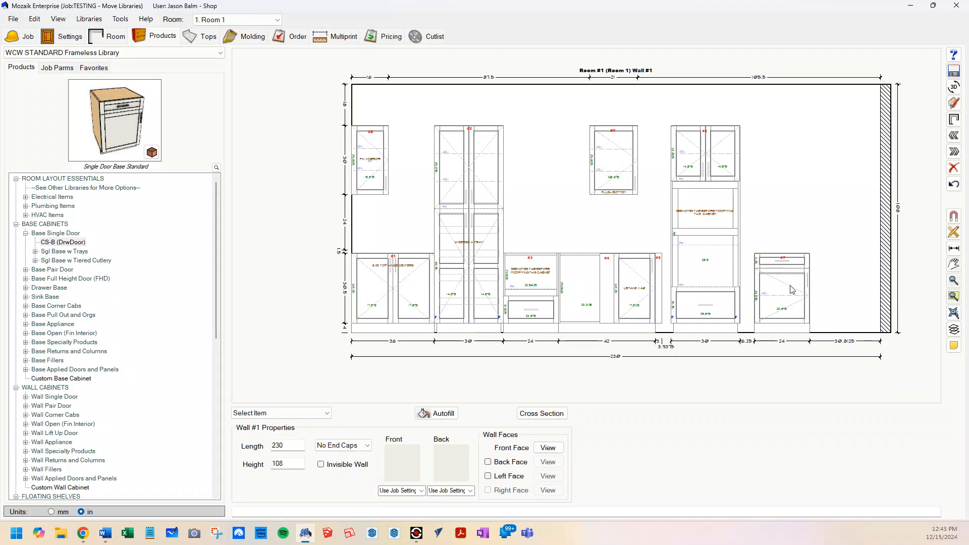
left_click(791, 290)
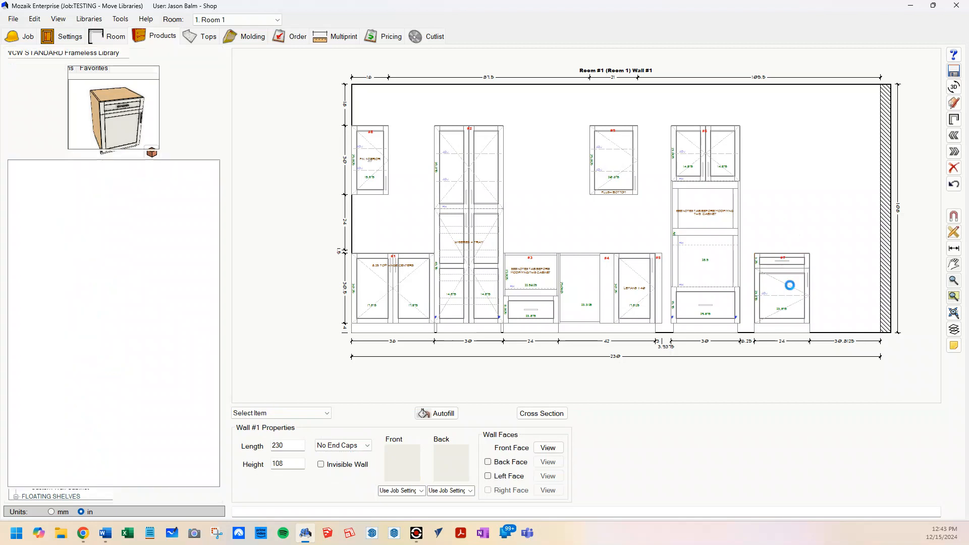
key("Delete")
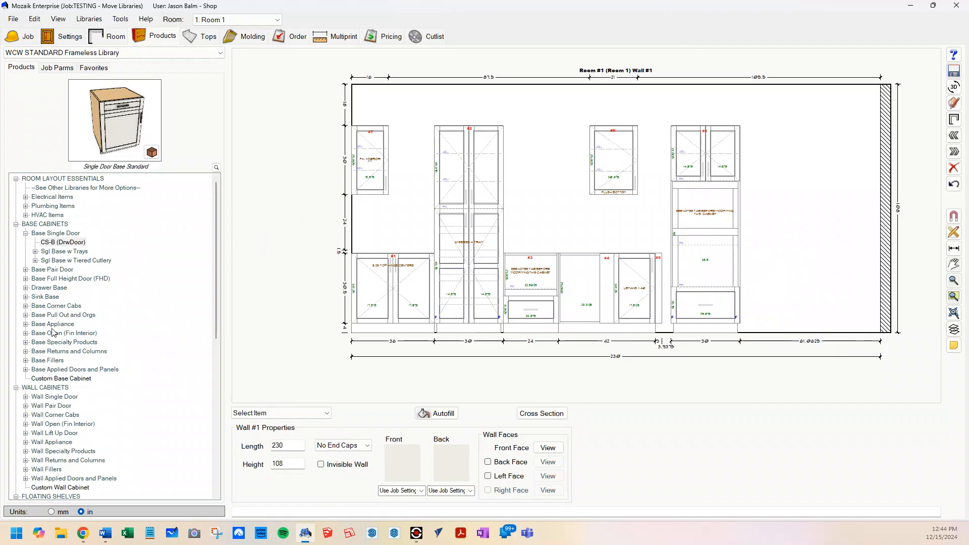
- Add a BF-34.5 (Wood) filler from Std Base Fillers to wall 1, directly right of tall oven cabinet #6
left_click(54, 361)
double_click(54, 361)
scroll(55, 354, "down", 2)
double_click(76, 315)
left_click(75, 326)
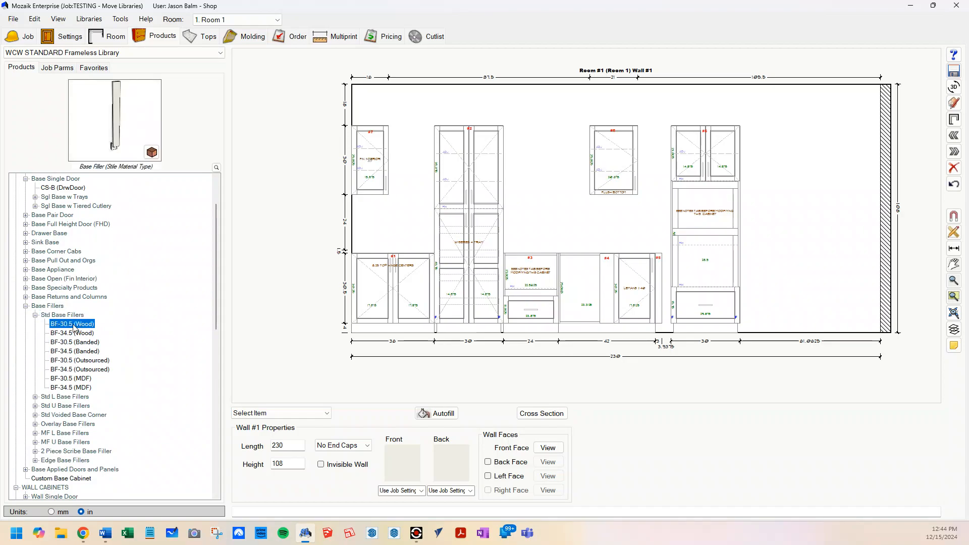
left_click_drag(80, 335, 785, 289)
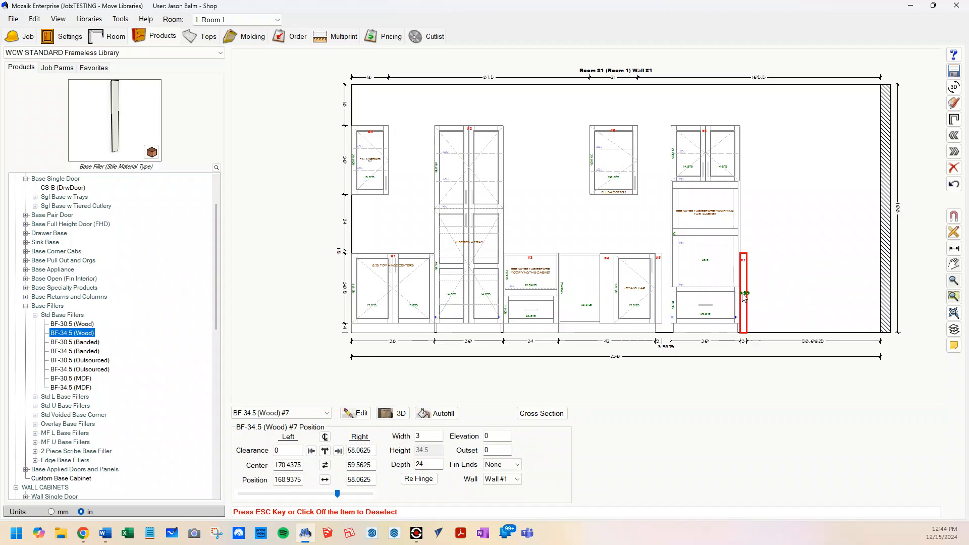
- Set the left clearance of the BF-34.5 (Wood) filler to 12 inches and deselect it
left_click(286, 450)
type("12")
key("Return")
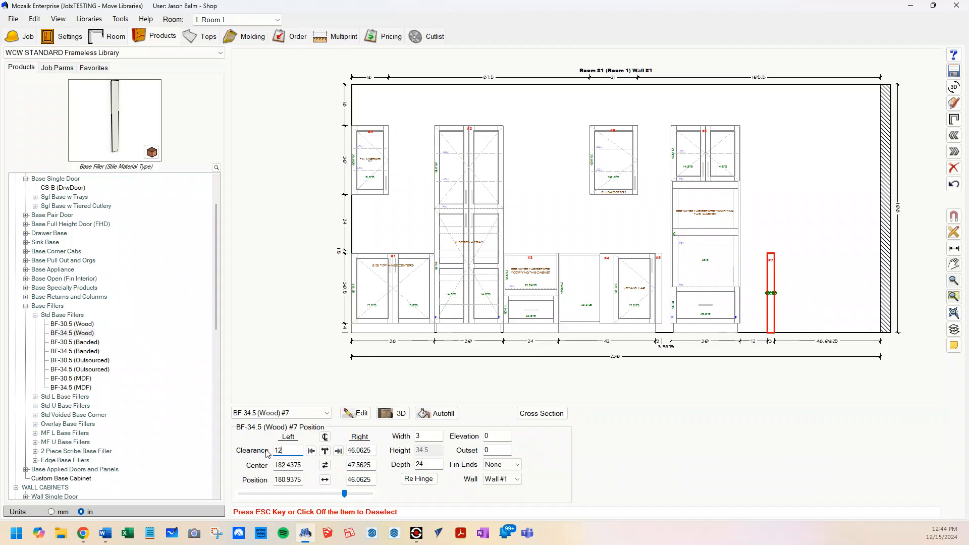
left_click(778, 258)
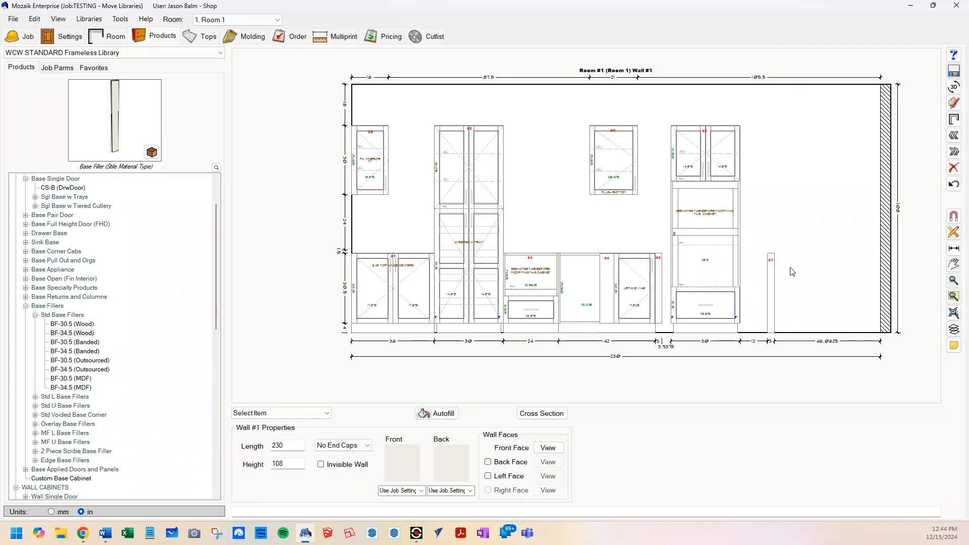
- Review the price, material settings and both parts of filler #7, BF-34.5 (Wood), in the product editor
double_click(774, 293)
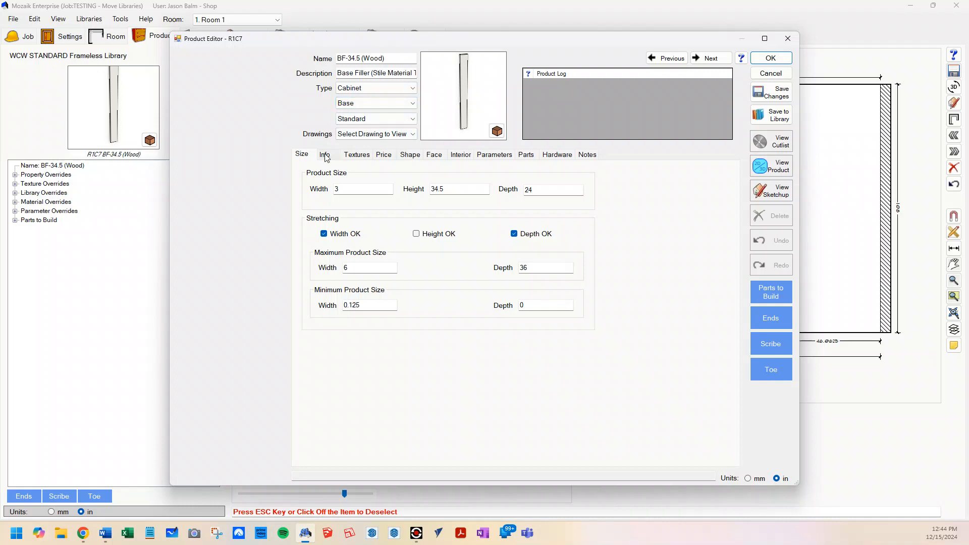
left_click(385, 156)
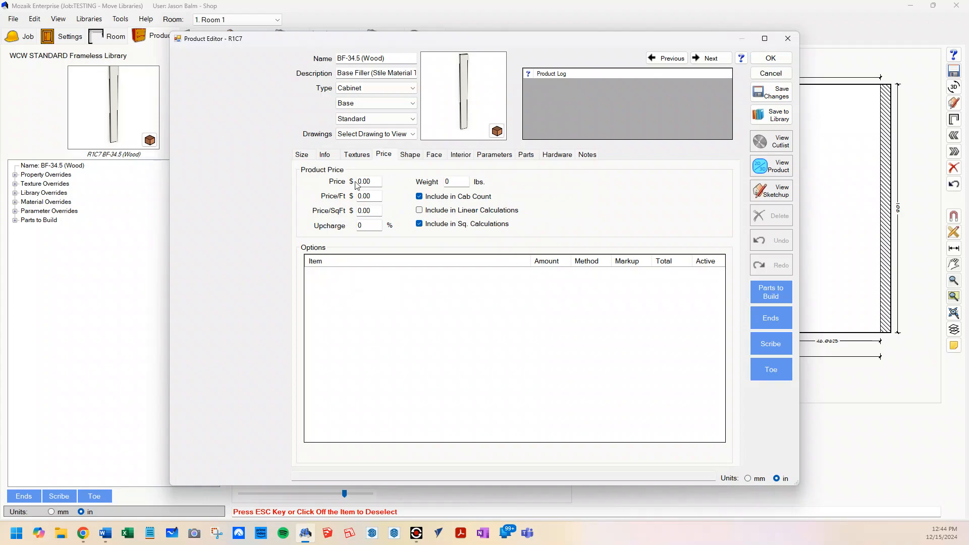
left_click(325, 154)
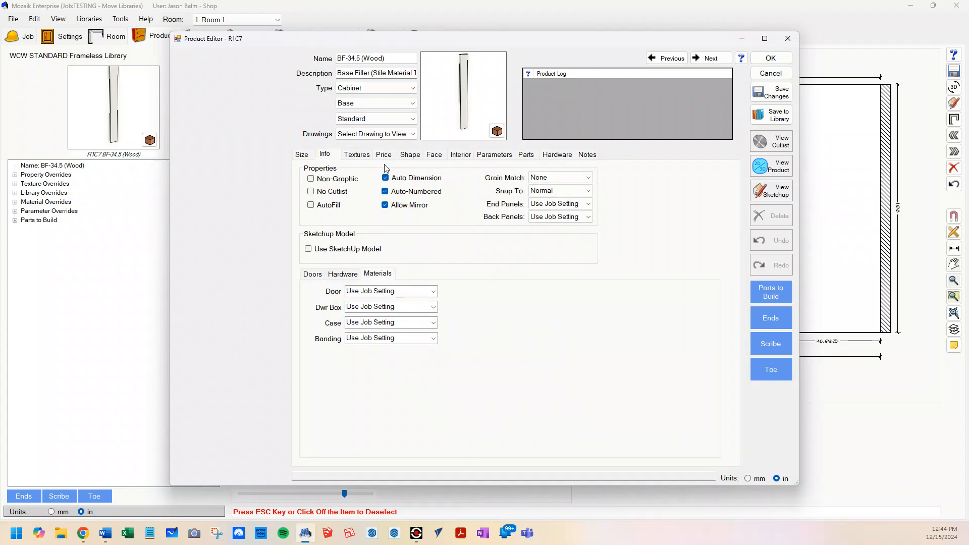
left_click(525, 156)
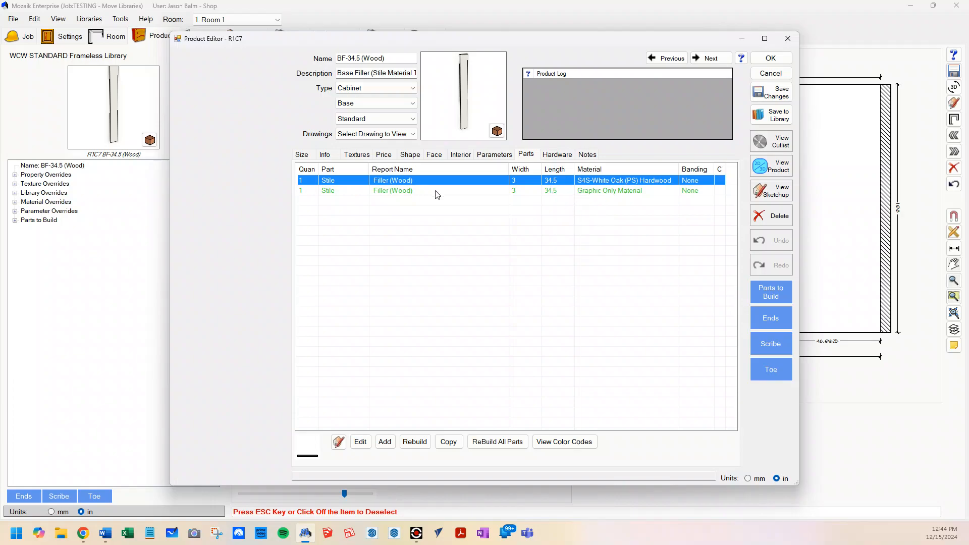
left_click(449, 195)
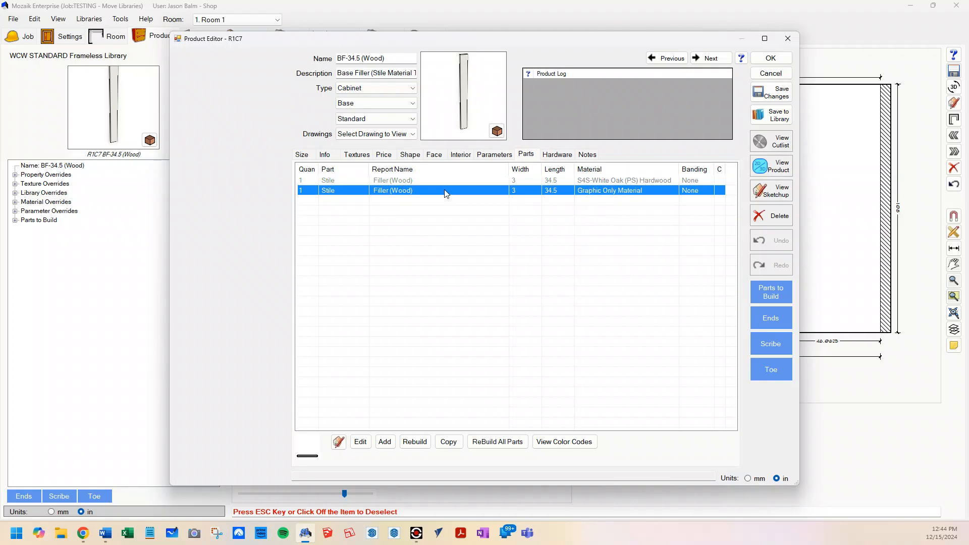
left_click(474, 181)
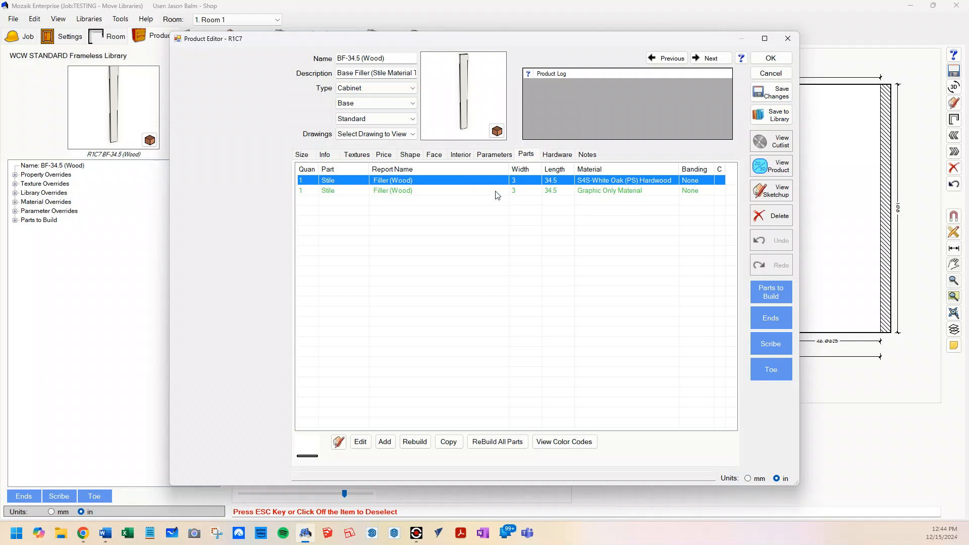
- Compare the hardwood stile and the graphic-only stile in the parts list of filler #7
left_click(496, 191)
left_click(496, 178)
left_click(502, 192)
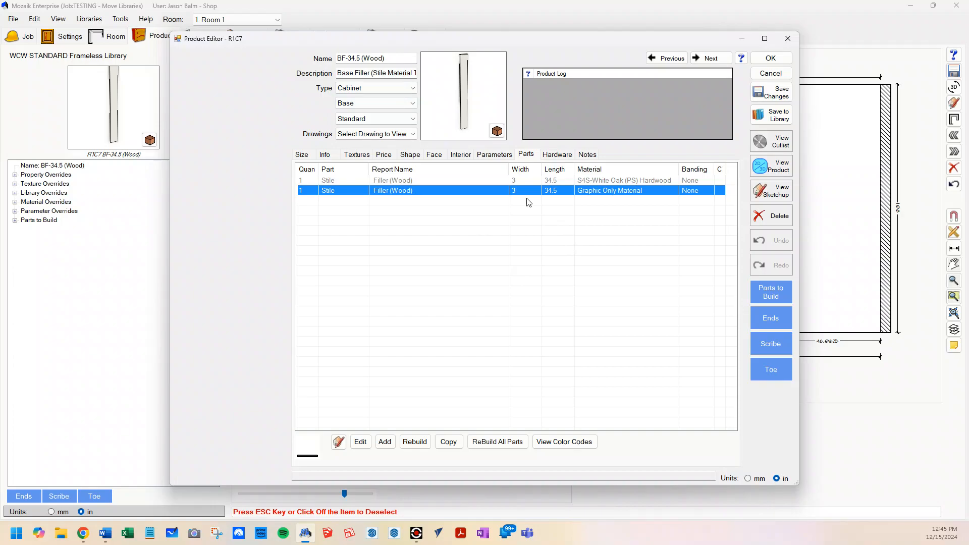
- Rename the filler product as Test Wall Filler and set its type to Cabinet, Wall
left_click_drag(386, 58, 337, 57)
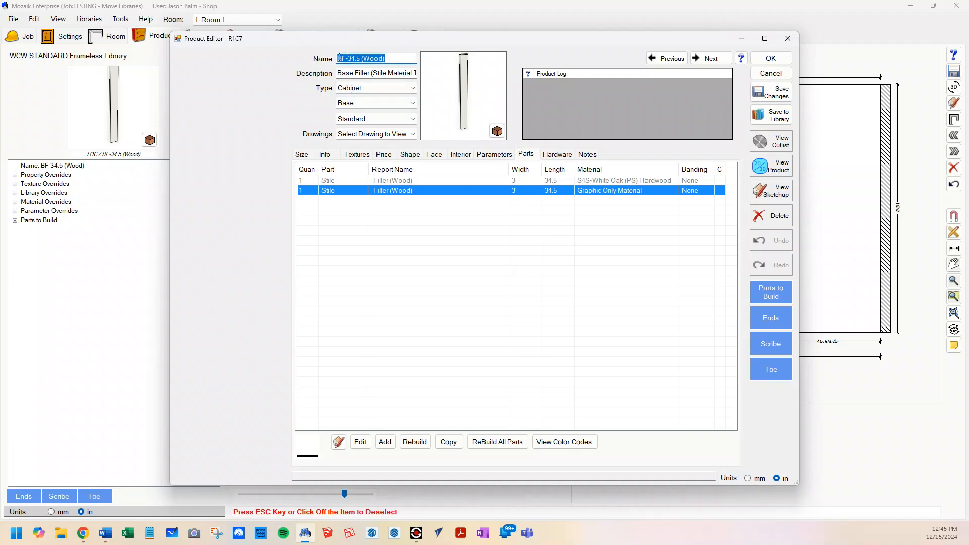
type("T")
left_click(376, 88)
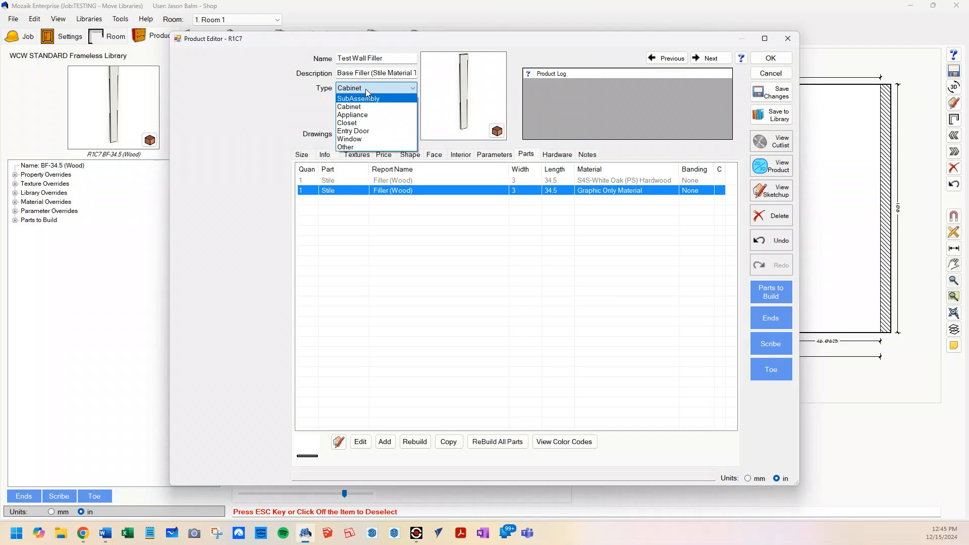
left_click(367, 106)
left_click(373, 103)
left_click(362, 126)
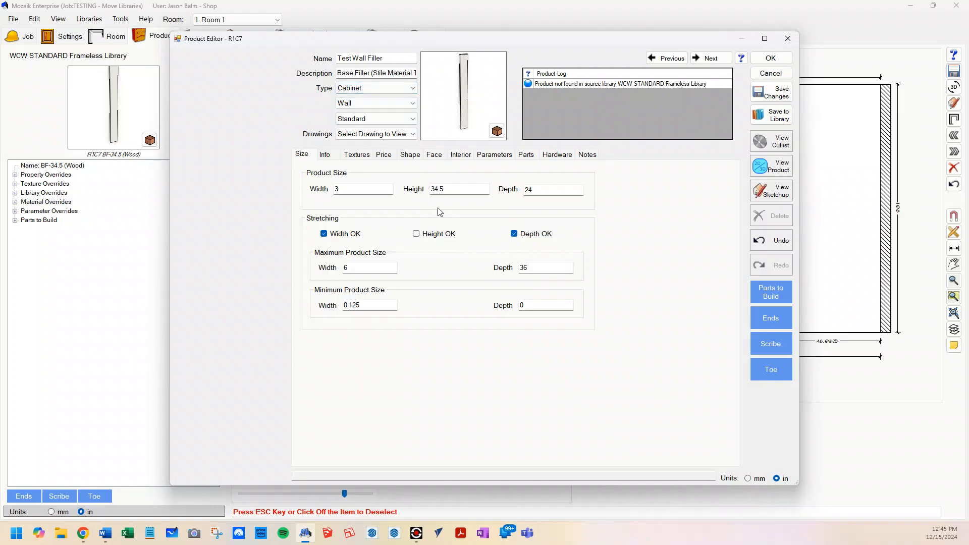
- Allow height stretching, set the product height to 36 and depth to 12 inches, and save the changes
left_click(416, 234)
left_click_drag(459, 191, 416, 186)
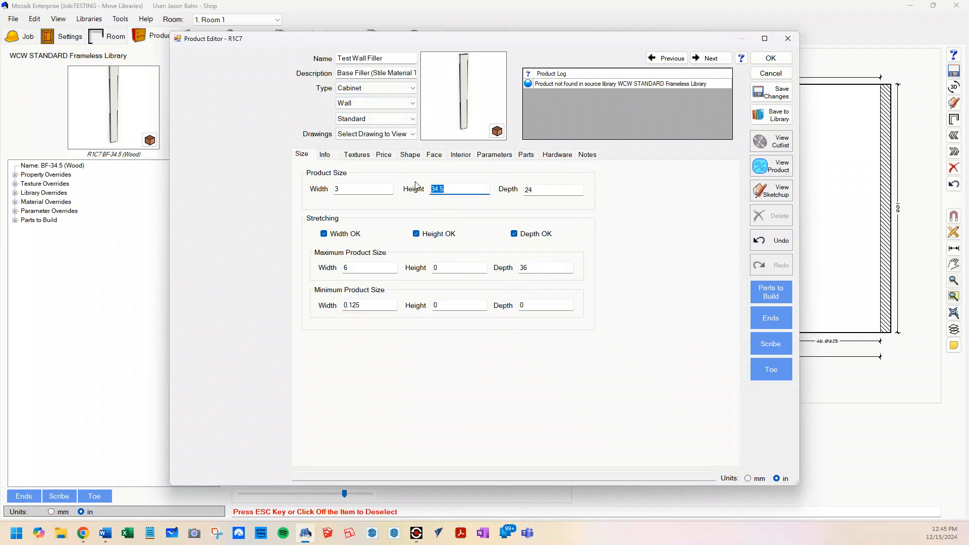
type("36")
left_click(453, 269)
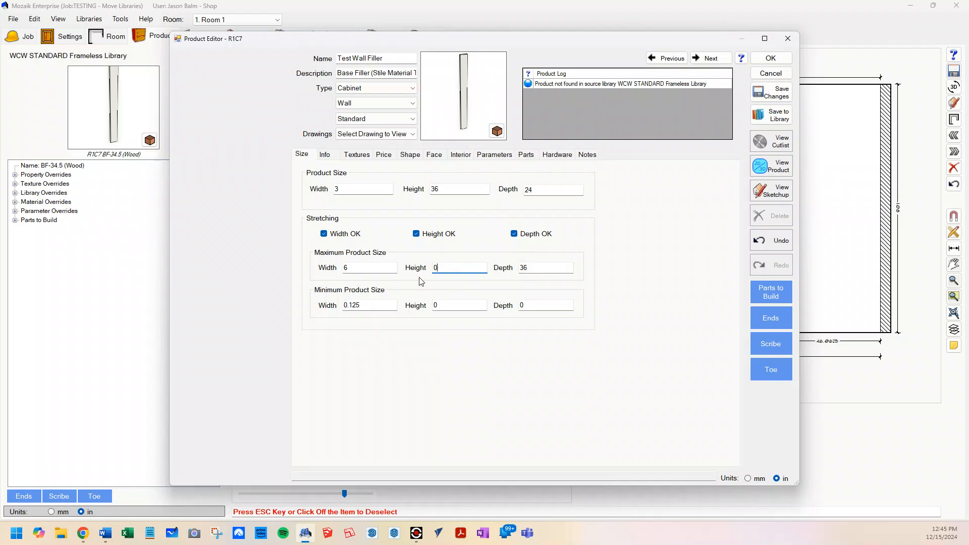
double_click(531, 189)
type("12")
left_click(781, 96)
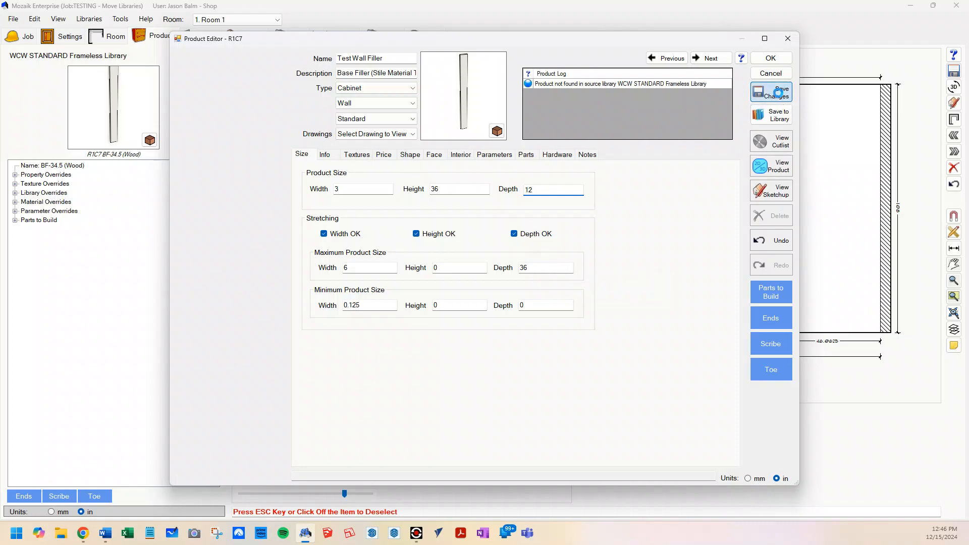
- Save Test Wall Filler as a new product in the WCW STANDARD Frameless Library and close the product editor
left_click(779, 120)
key("Return")
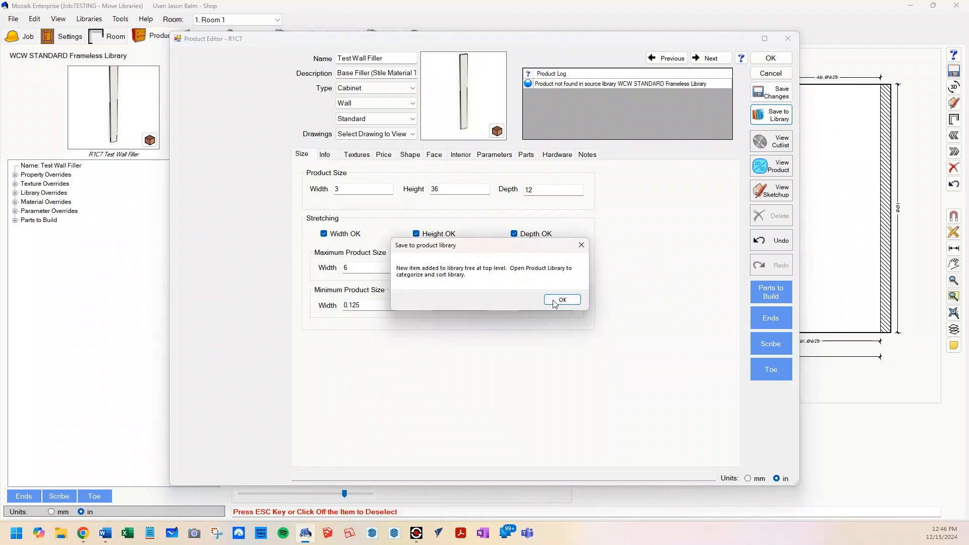
left_click(559, 299)
left_click(771, 58)
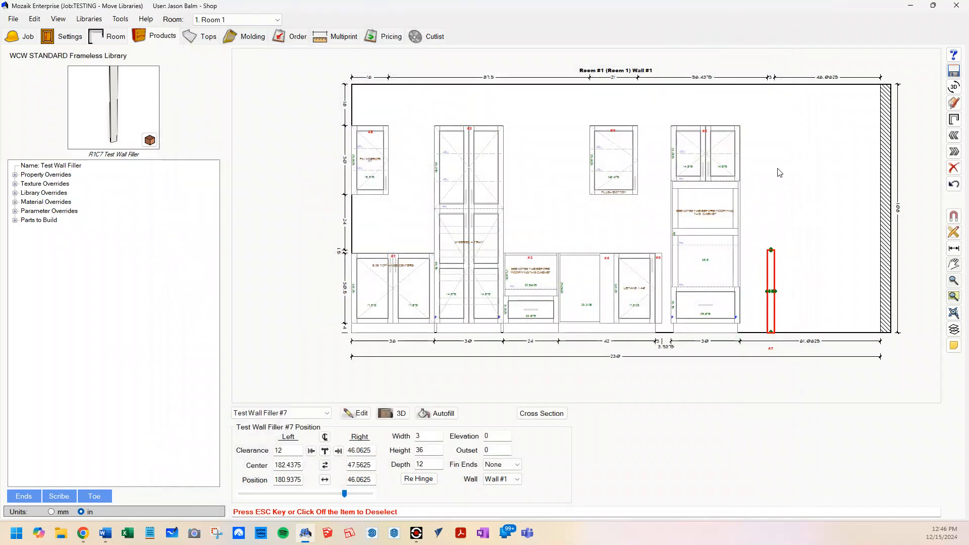
- Delete Test Wall Filler #7 from wall 1
left_click(786, 267)
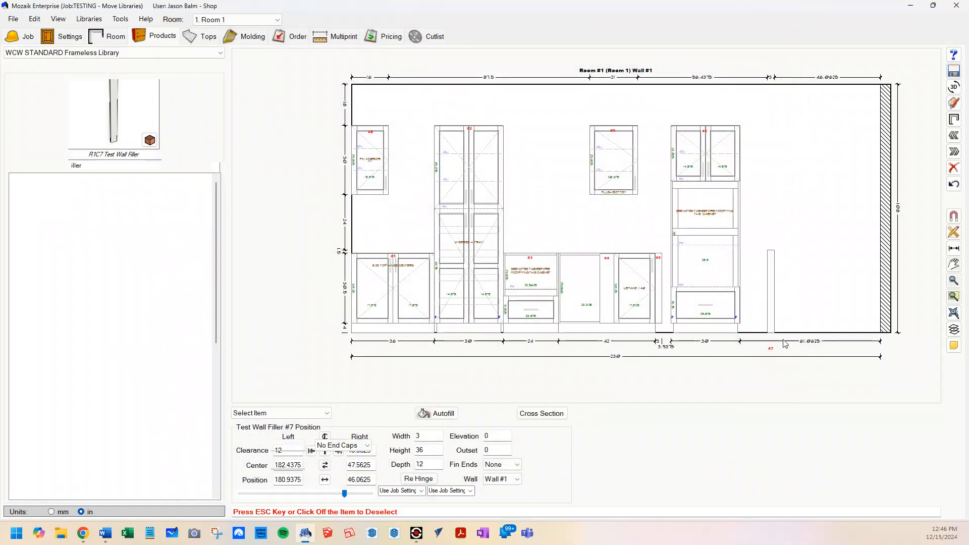
left_click(772, 317)
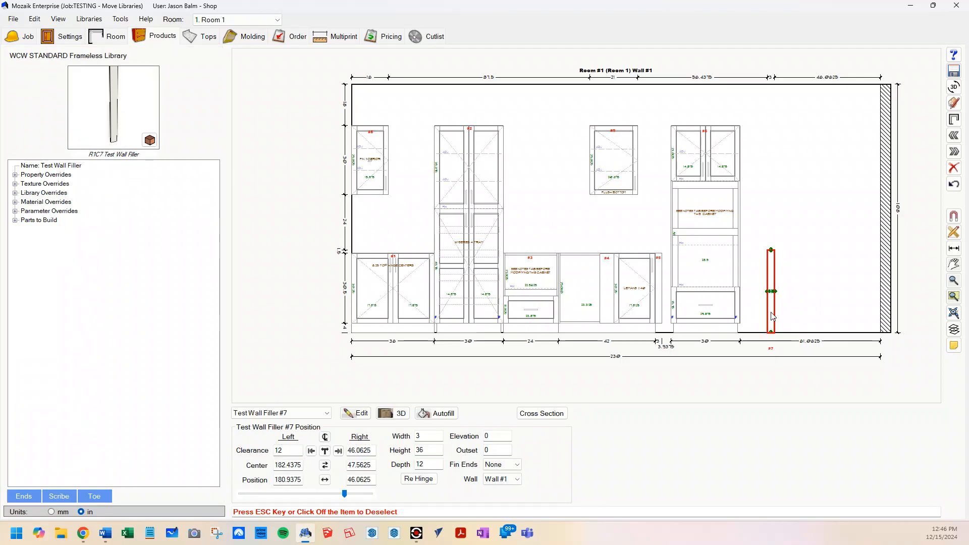
key("Delete")
- Place the new Test Wall Filler from the library on wall 1, directly right of tall oven cabinet #6, and deselect it
scroll(132, 384, "down", 10)
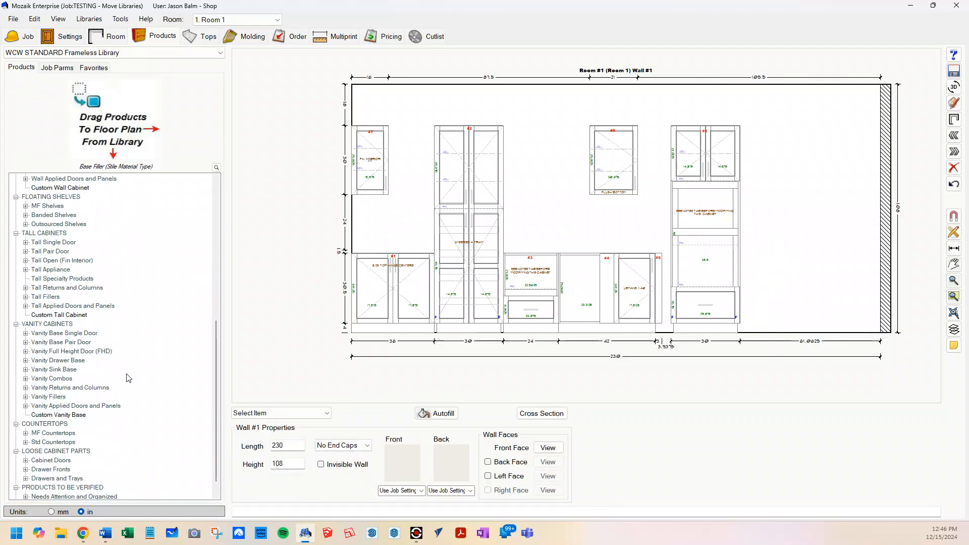
left_click(45, 489)
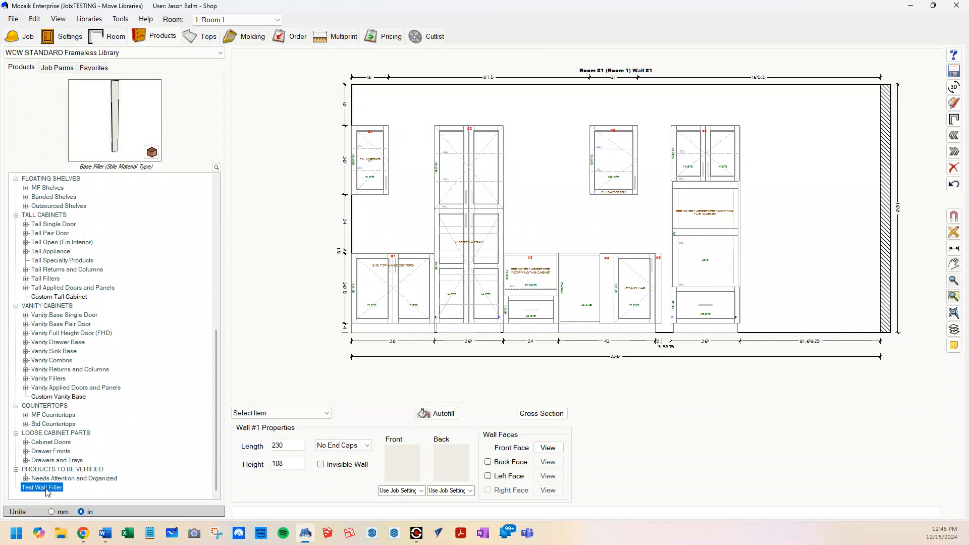
left_click_drag(47, 493, 803, 251)
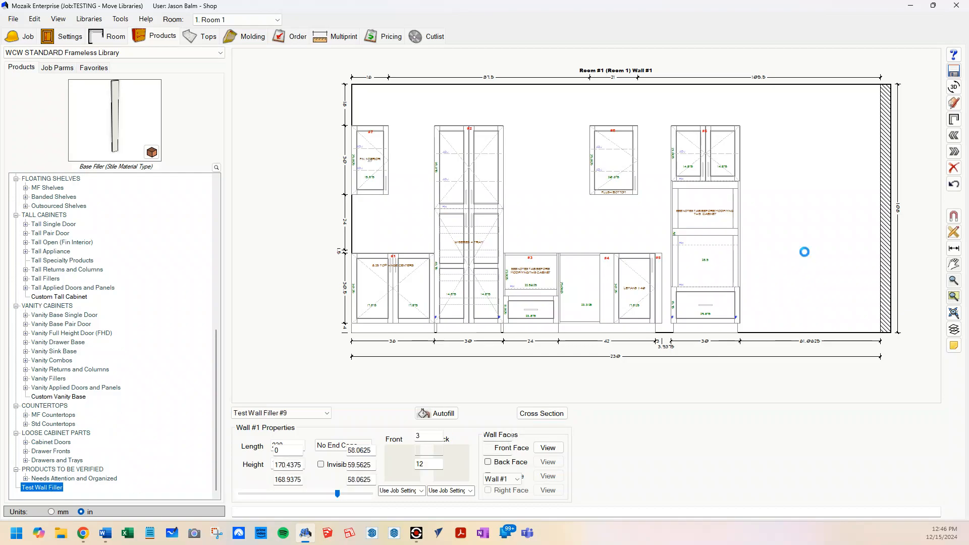
left_click(750, 151)
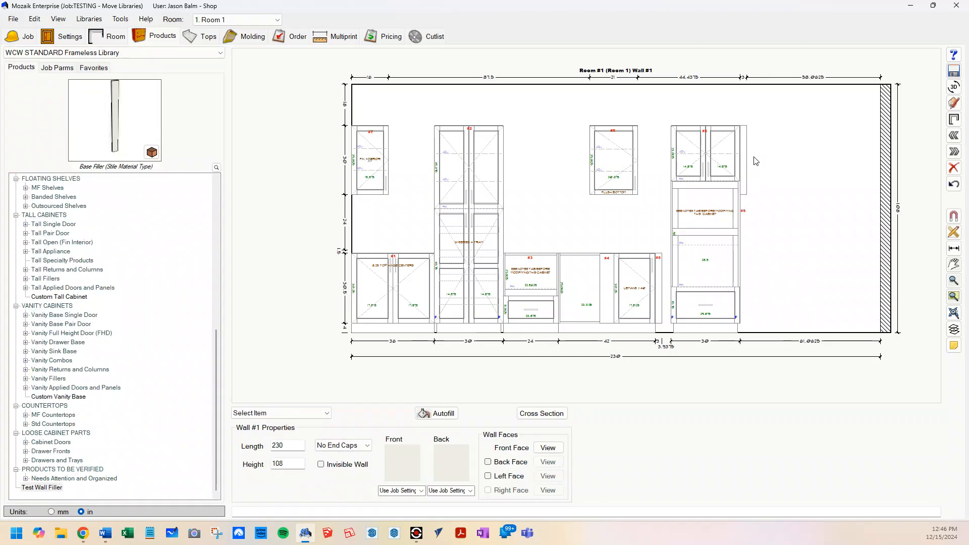
- Move the #9 label inside the upper part of the Test Wall Filler
scroll(749, 151, "up", 2)
scroll(749, 151, "up", 2)
right_click(737, 315)
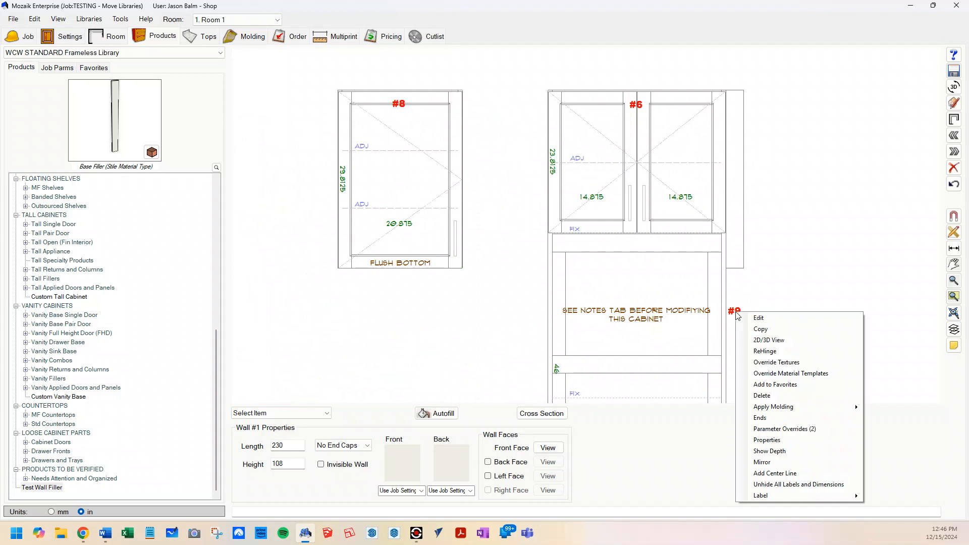
mouse_move(764, 496)
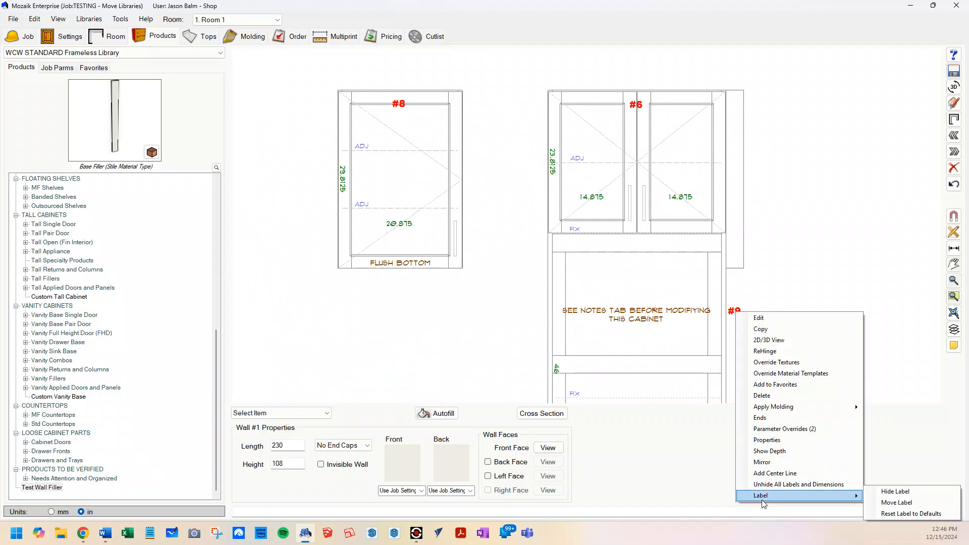
left_click(903, 503)
left_click(734, 111)
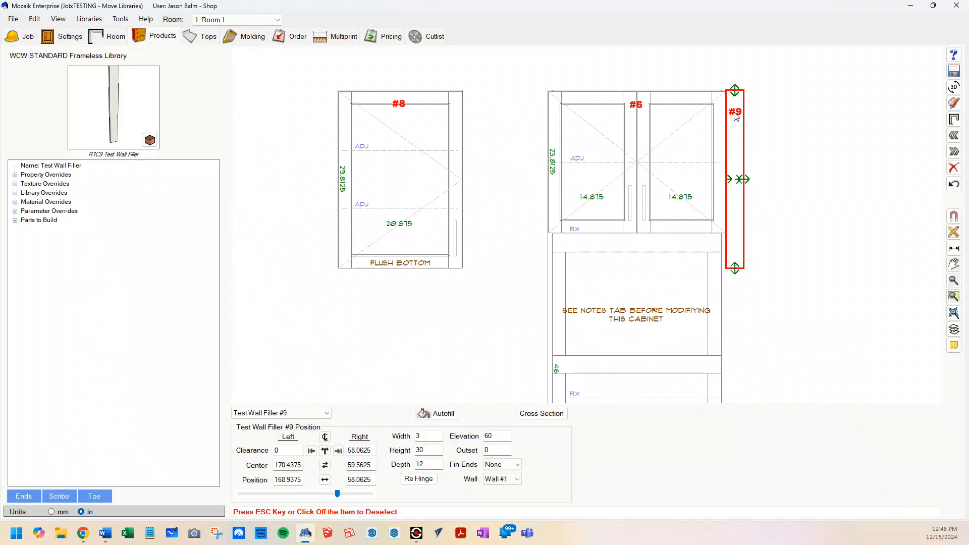
- Update the library's Test Wall Filler from filler #9 in the product editor and close the editor
double_click(737, 156)
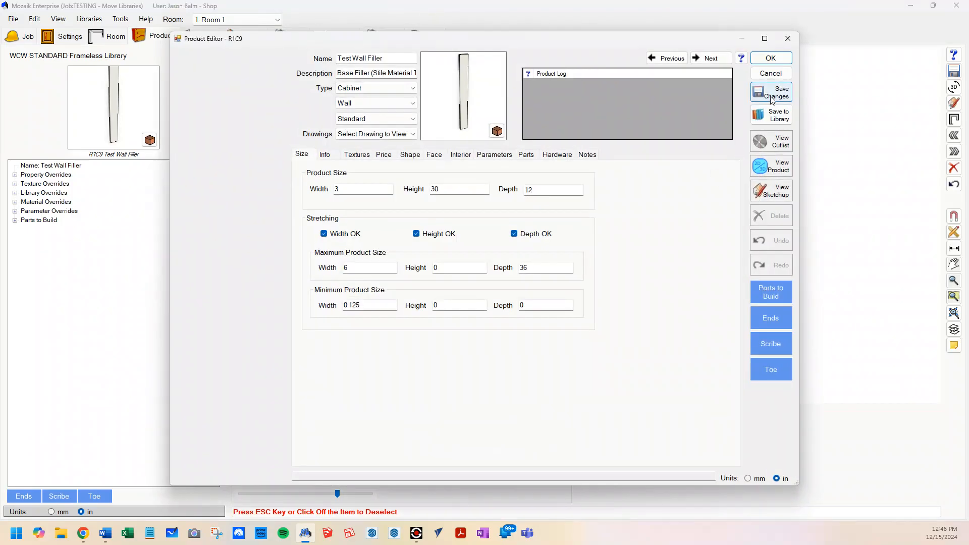
left_click(776, 115)
key("Return")
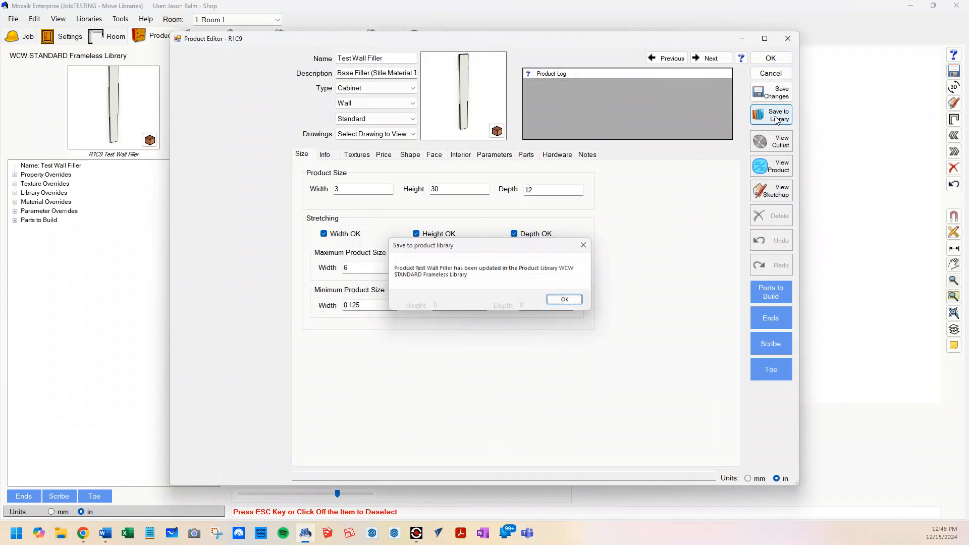
key("Return")
left_click(771, 58)
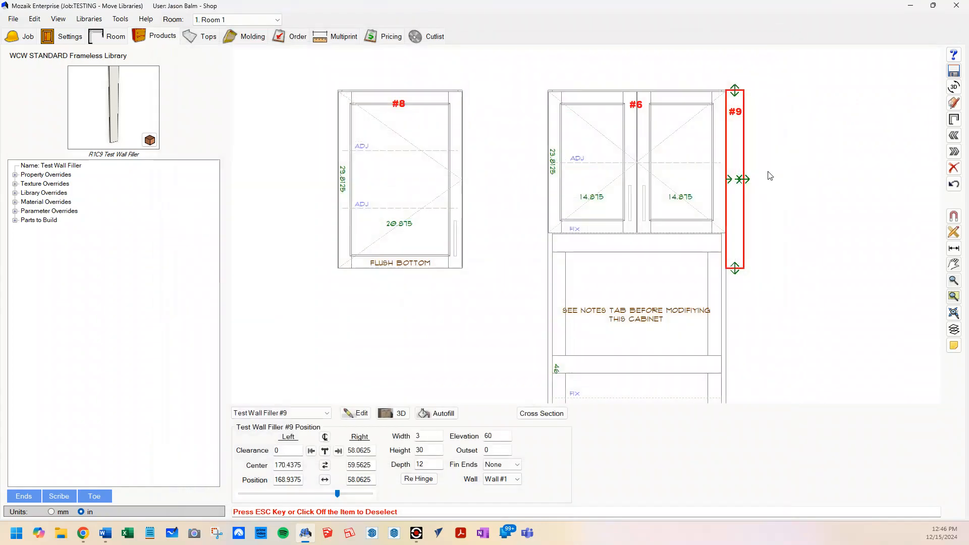
- Delete Test Wall Filler #9 from wall 1
scroll(733, 232, "down", 5)
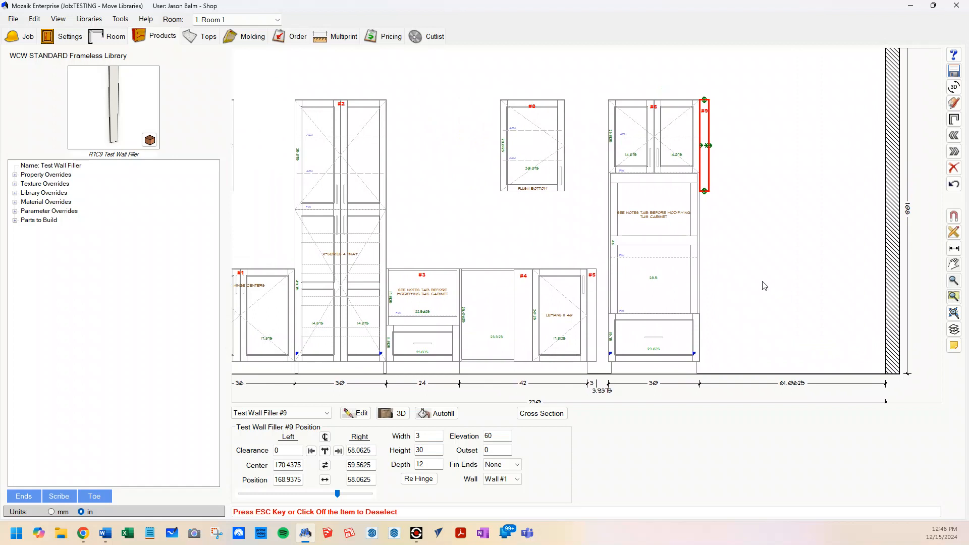
scroll(765, 287, "down", 2)
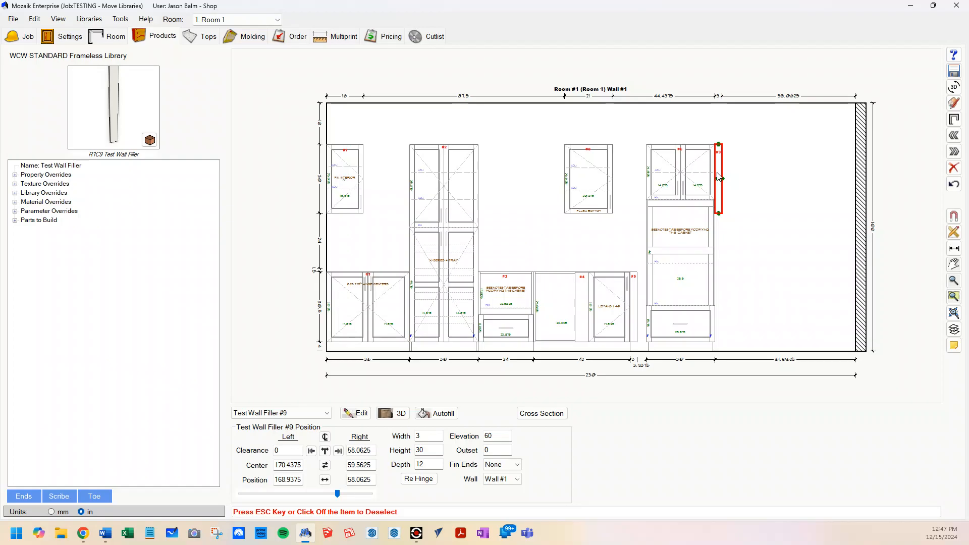
key("Delete")
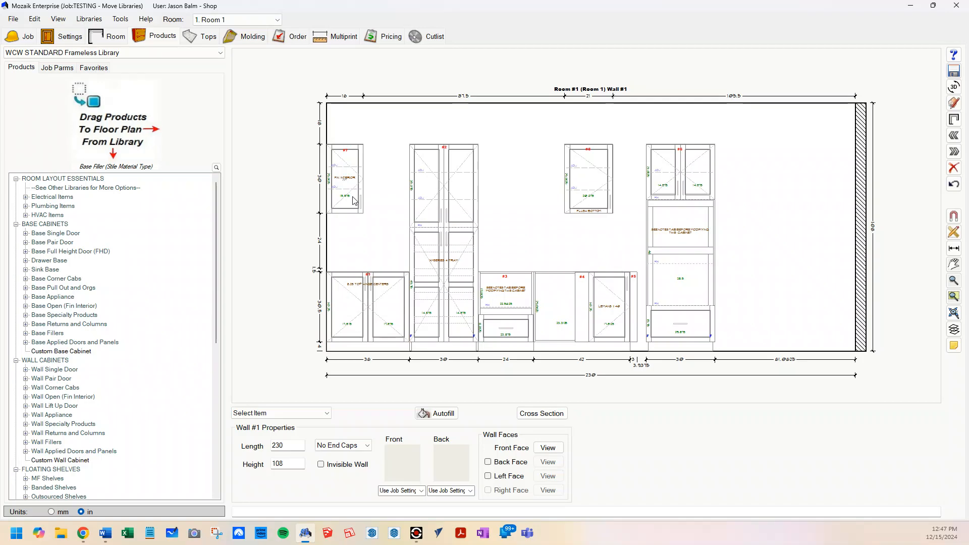
- Review the parts list of glass wall cabinet #7, CS-W-Glass (Sgl 42 Max Hgt), close its editor and deselect it
double_click(344, 208)
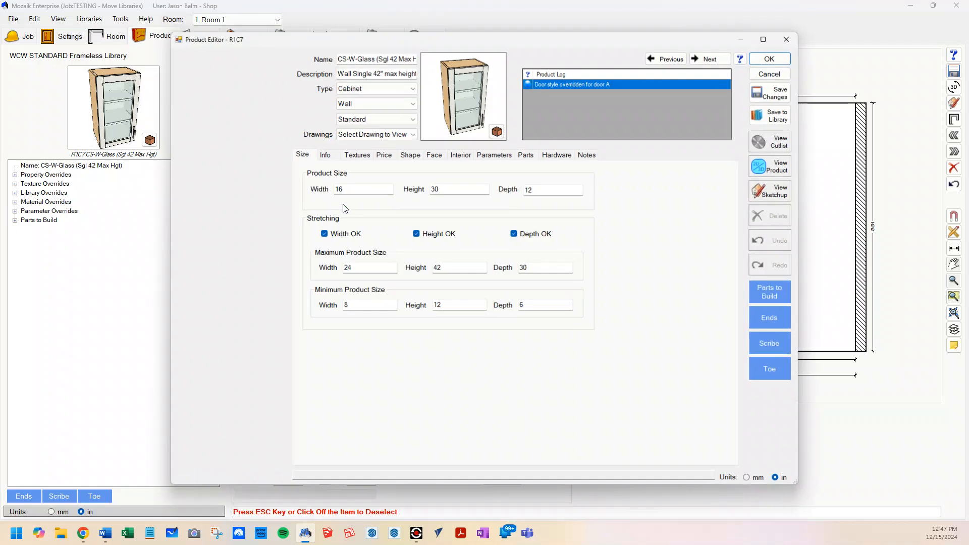
left_click(529, 155)
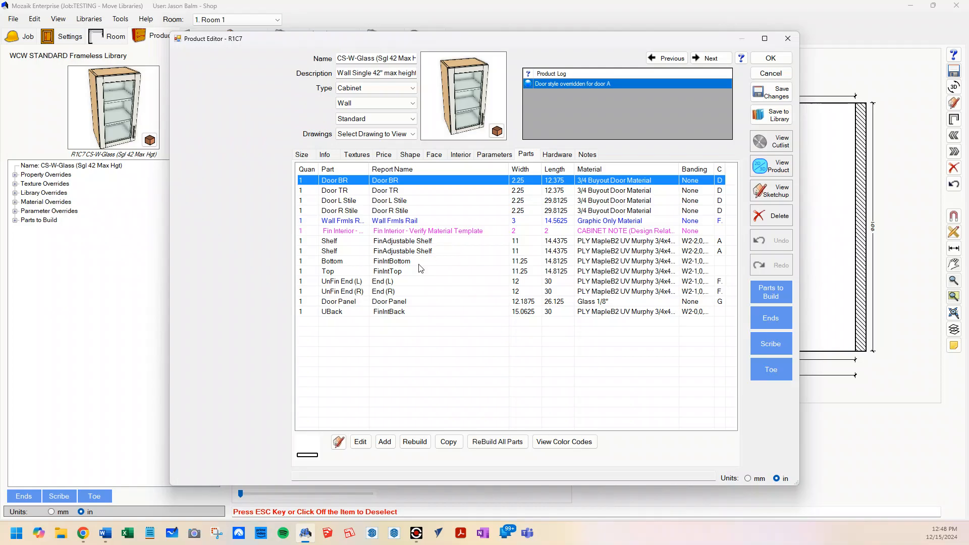
left_click(775, 58)
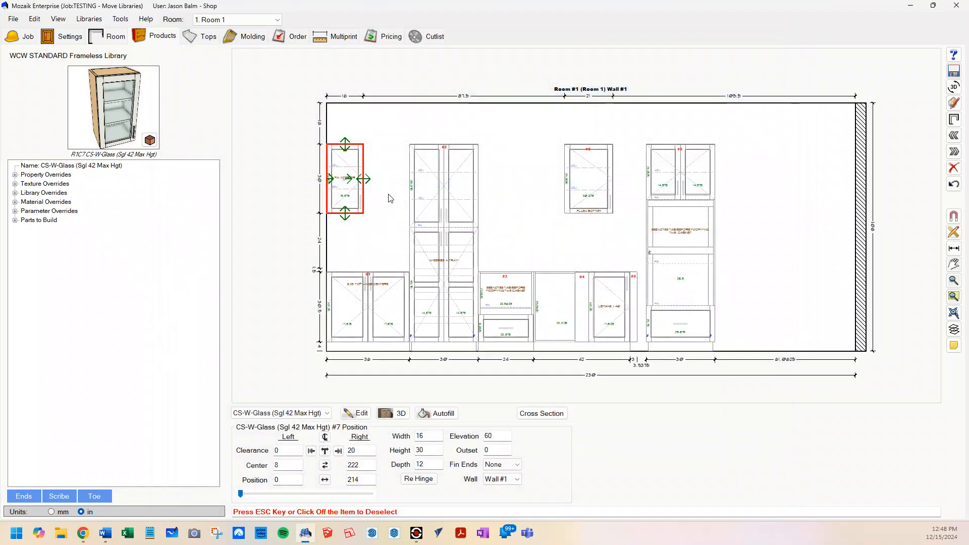
left_click(387, 210)
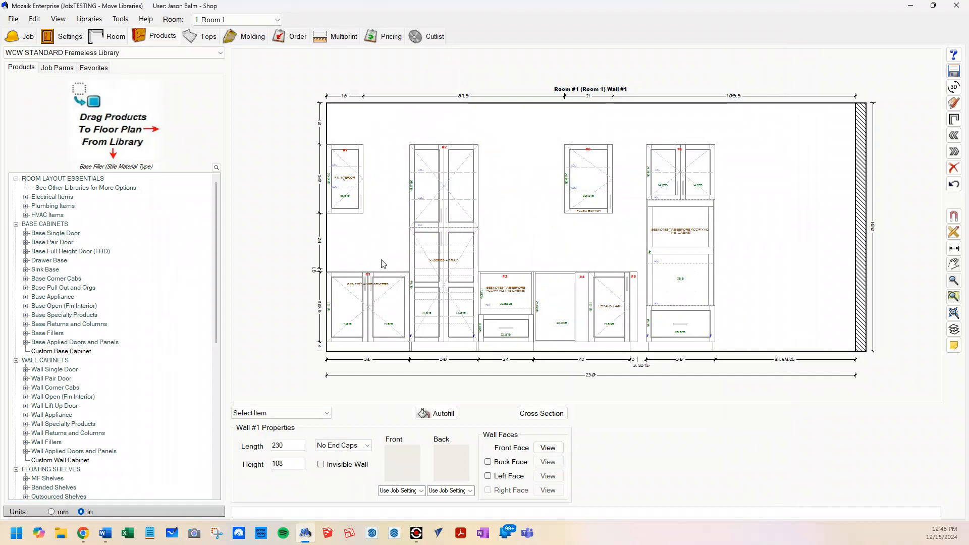
- Inspect the underside of flush bottom wall cabinet #8, WFB (Sgl Door), in the editor preview, close it and deselect the cabinet
double_click(590, 191)
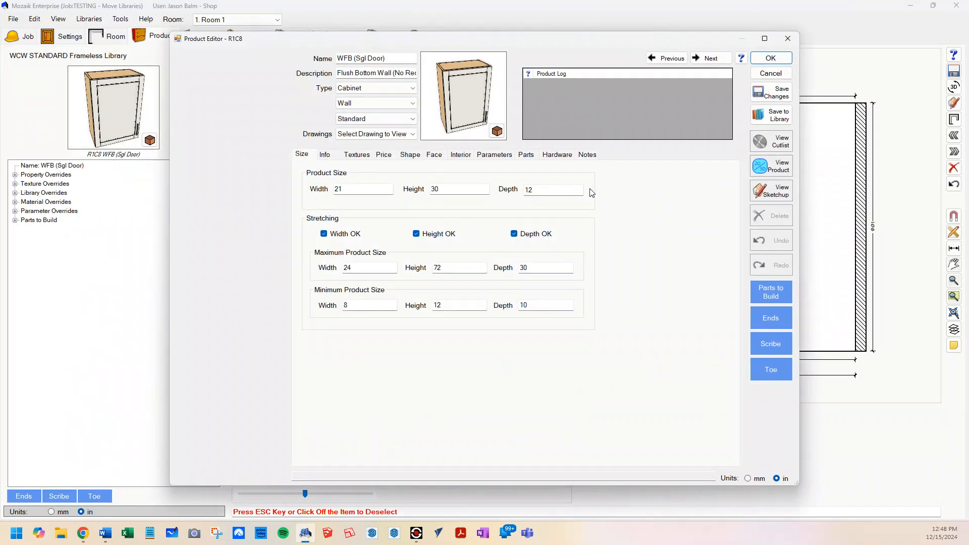
mouse_move(467, 123)
left_mouse_down()
mouse_move(469, 92)
mouse_move(459, 136)
left_mouse_up()
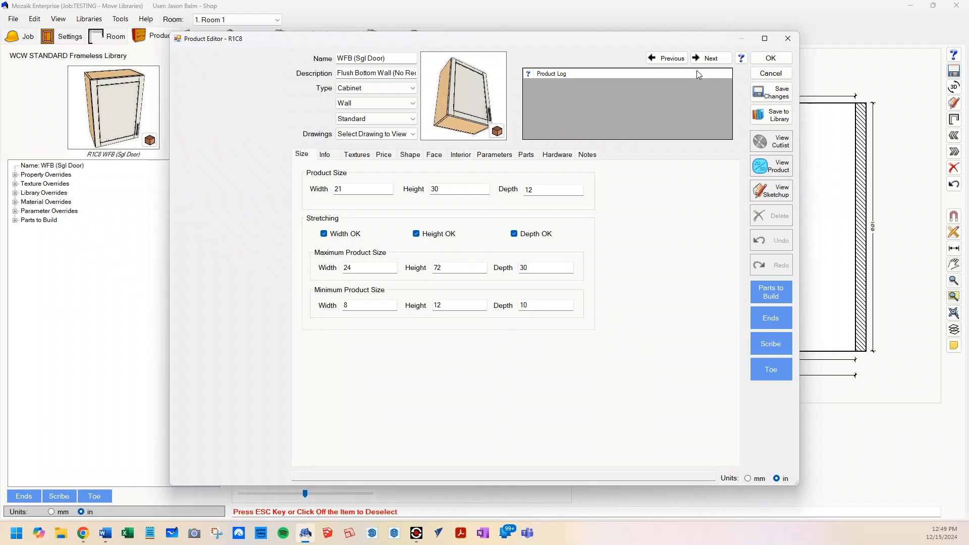
left_click(771, 58)
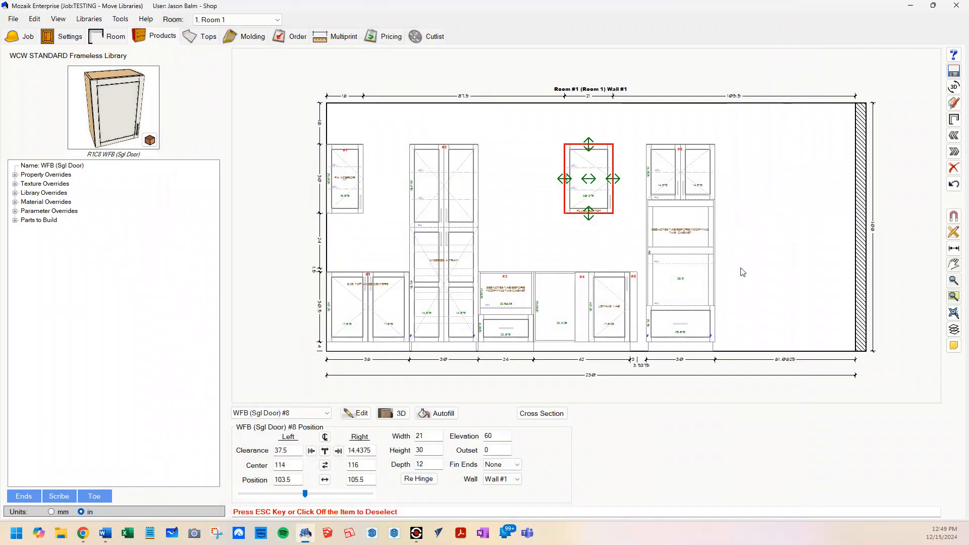
left_click(586, 251)
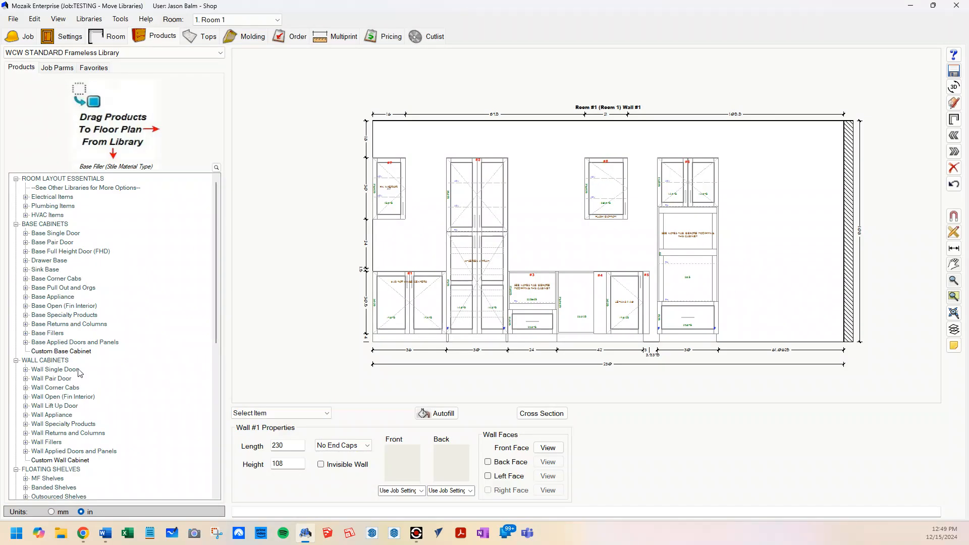
- Expand Base Fillers and Std Base Fillers in the library to view the available standard fillers
scroll(71, 387, "down", 1)
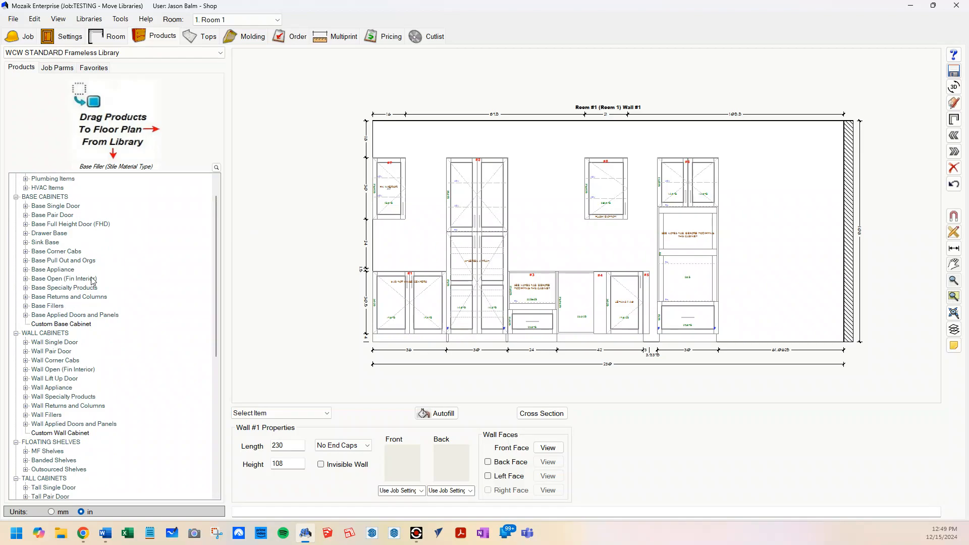
double_click(60, 308)
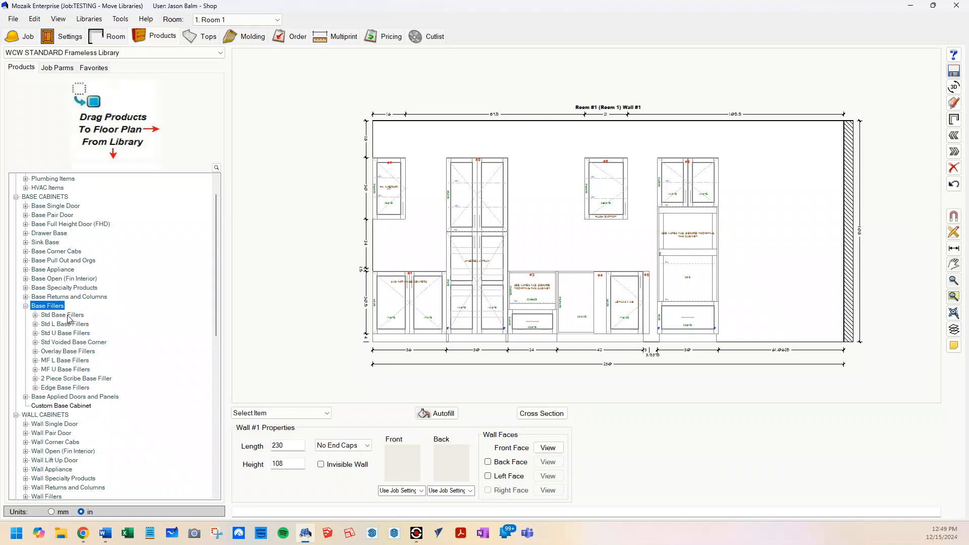
double_click(69, 316)
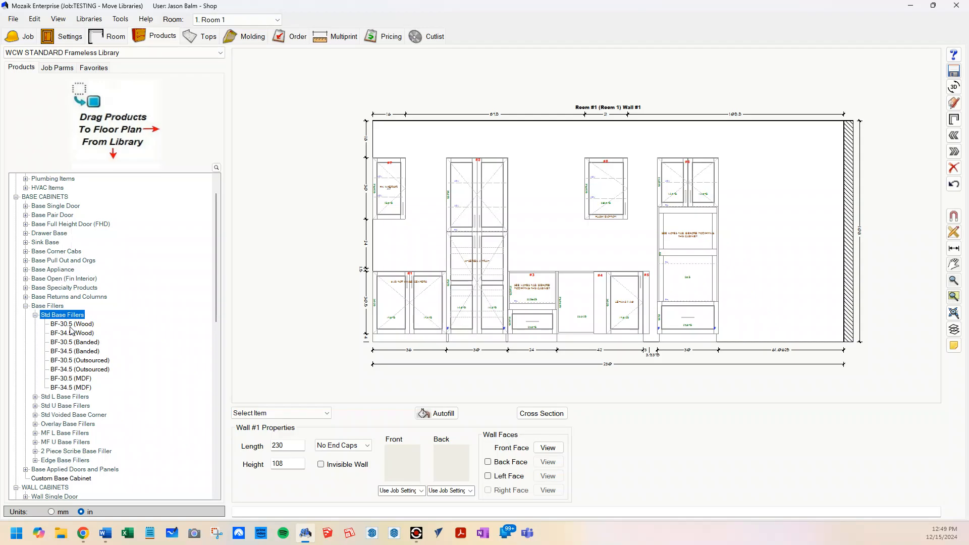
- Collapse Std Base Fillers, inspect the BFR-30.5 RH (Wood) filler's preview under Std L Base Fillers, and collapse that group
scroll(87, 331, "down", 1)
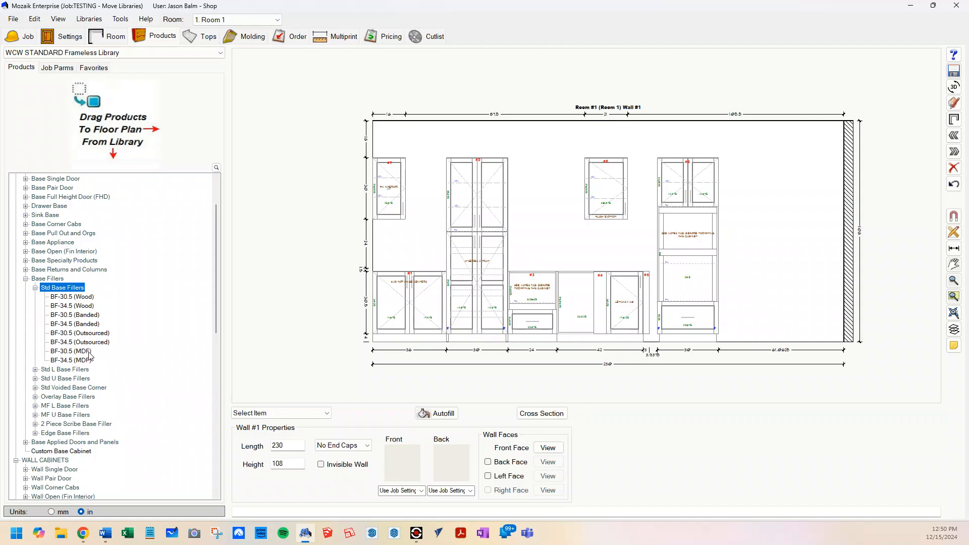
scroll(89, 357, "down", 1)
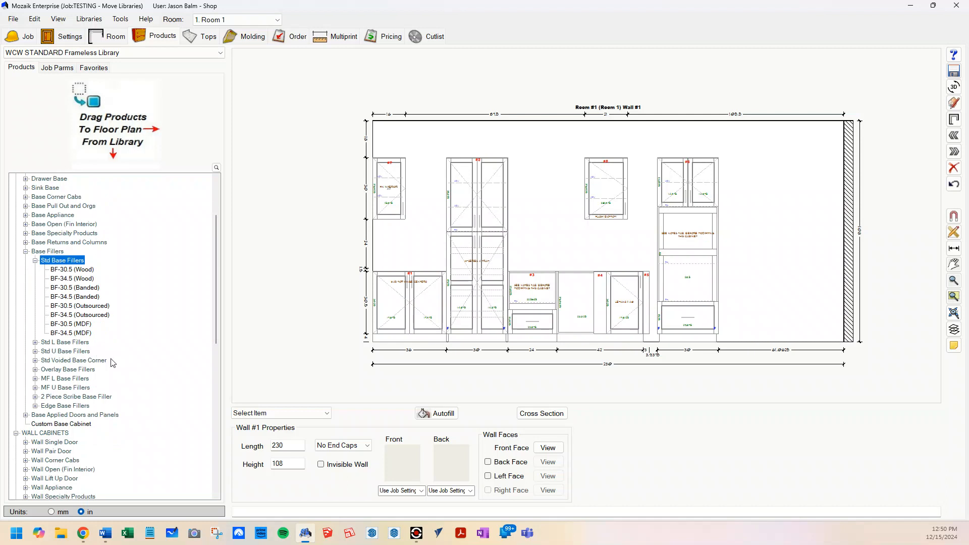
left_click(35, 260)
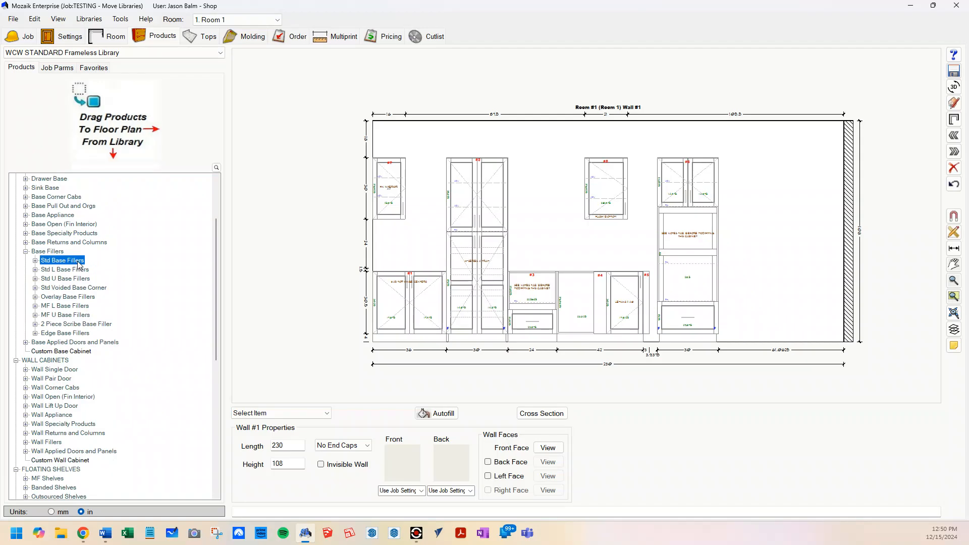
double_click(53, 271)
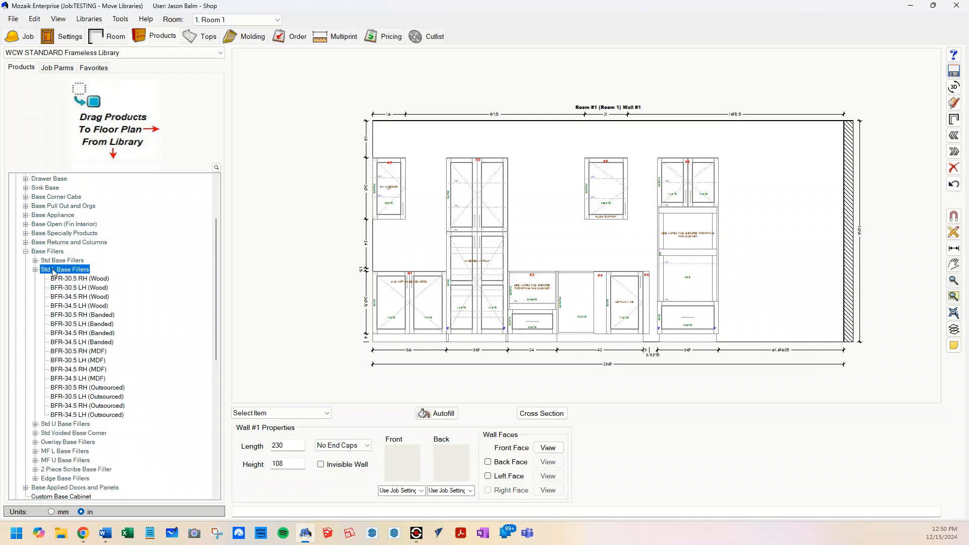
left_click(81, 278)
left_click_drag(121, 139, 120, 147)
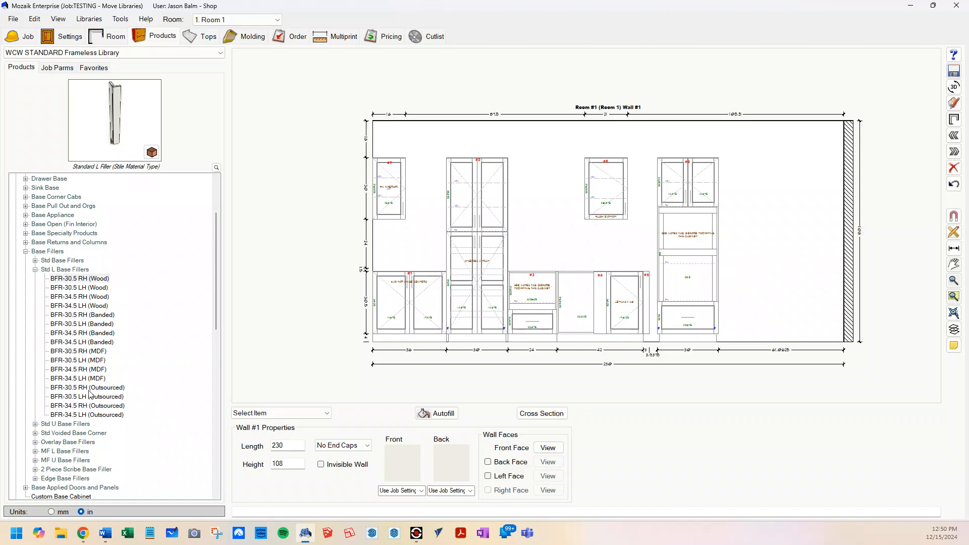
left_click(35, 270)
- Expand Std U Base Fillers, inspect the BFR (U) (Wood) filler's preview from another angle, and collapse the group
left_click(45, 279)
left_click(35, 278)
left_click(71, 289)
left_click_drag(74, 297, 118, 134)
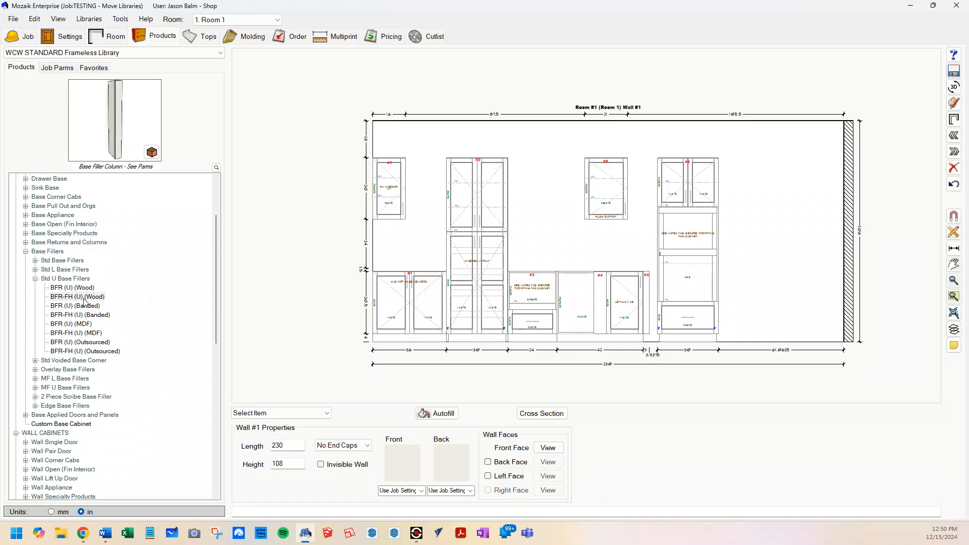
left_click(36, 280)
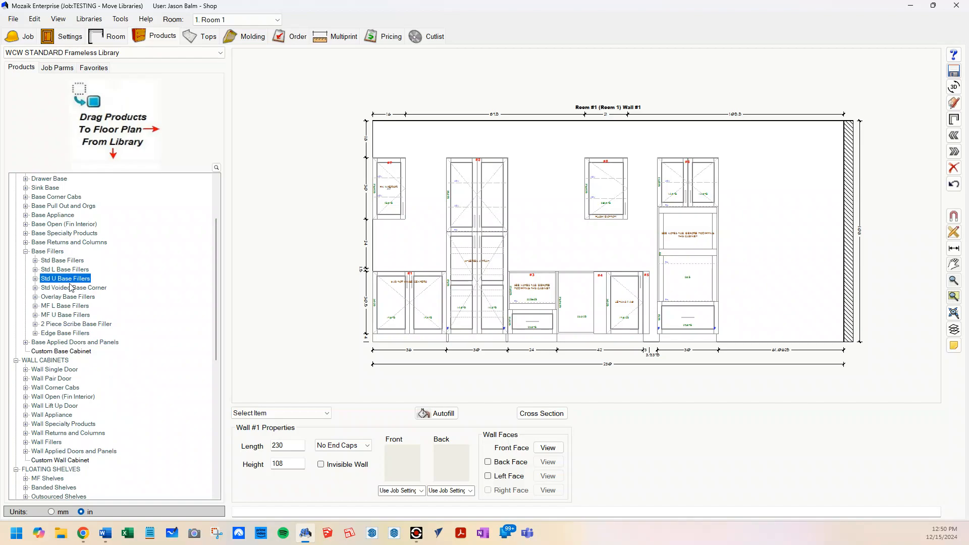
- Compare the wood, banded and outsourced BVCF fillers under Std Voided Base Corner, rotate the preview, and collapse the group
left_click(35, 288)
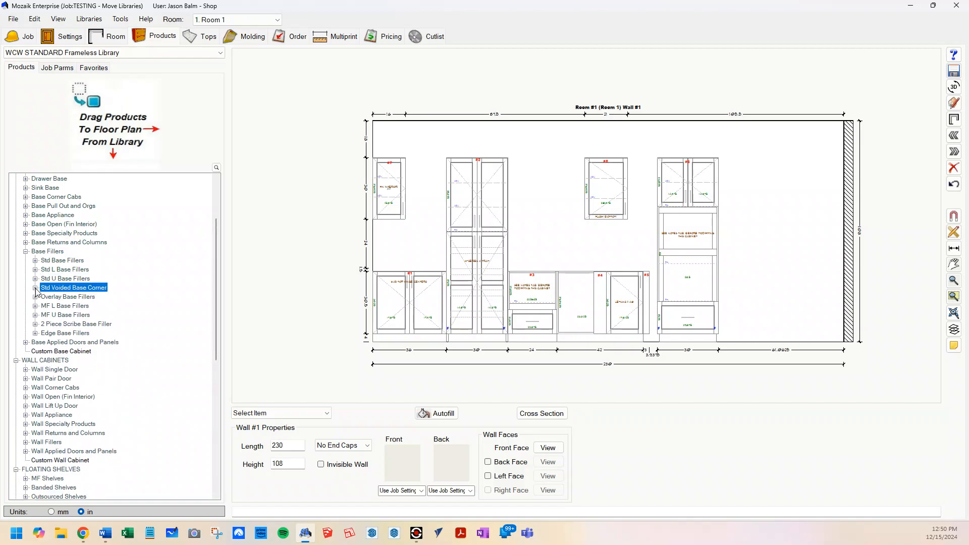
left_click(72, 298)
left_click(78, 307)
left_click(81, 314)
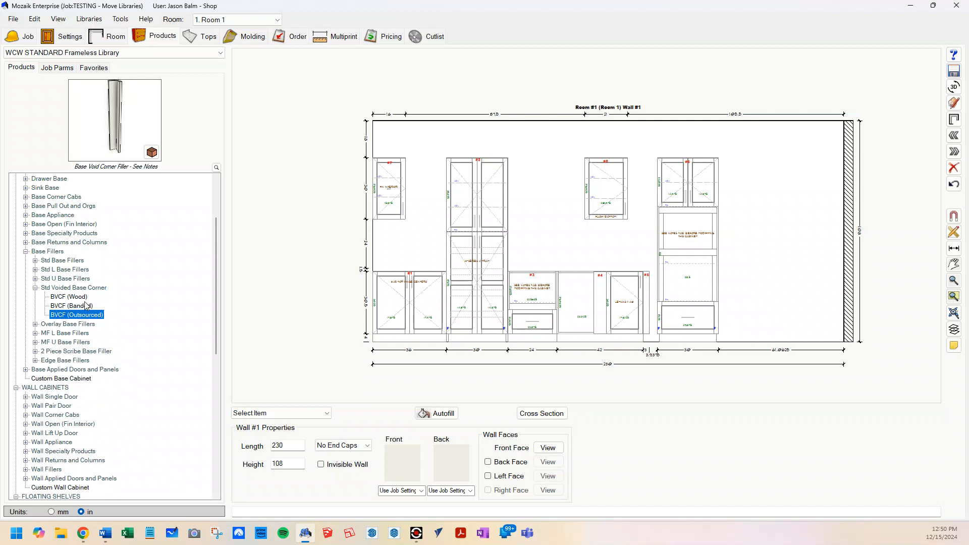
left_click(87, 307)
left_click(84, 299)
left_click(85, 304)
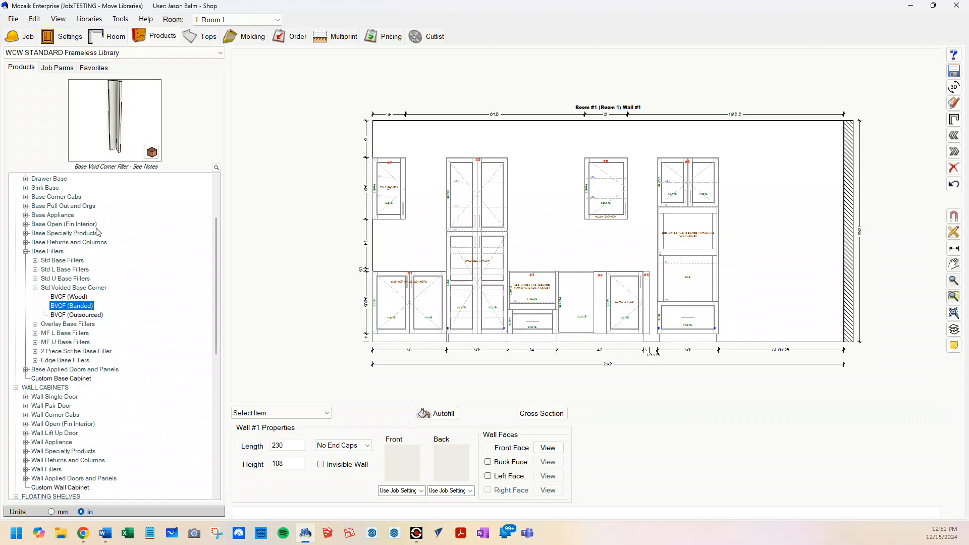
left_click(116, 104)
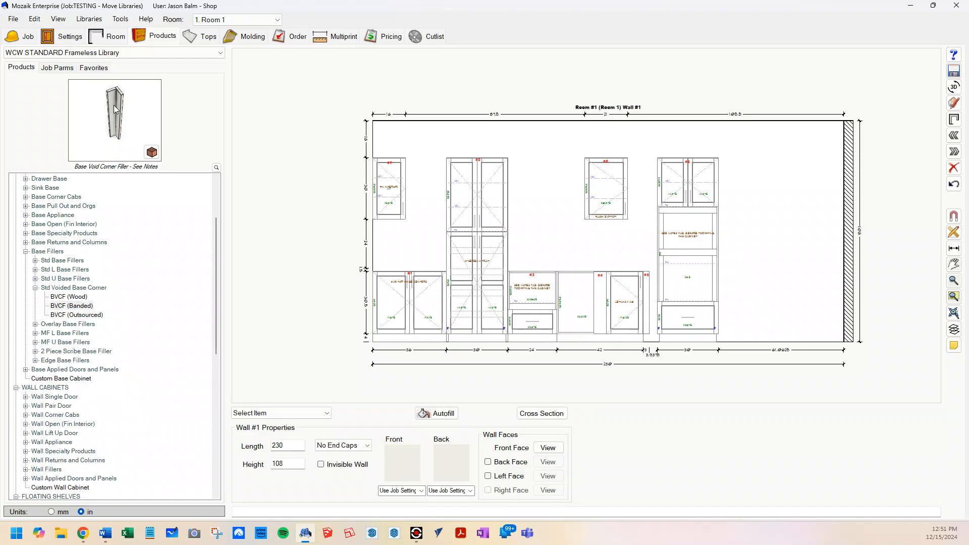
left_click(35, 288)
- Expand Overlay Base Fillers, rotate the OLBF-30.5 (Wood) preview to inspect its profile, and collapse the group
left_click(35, 297)
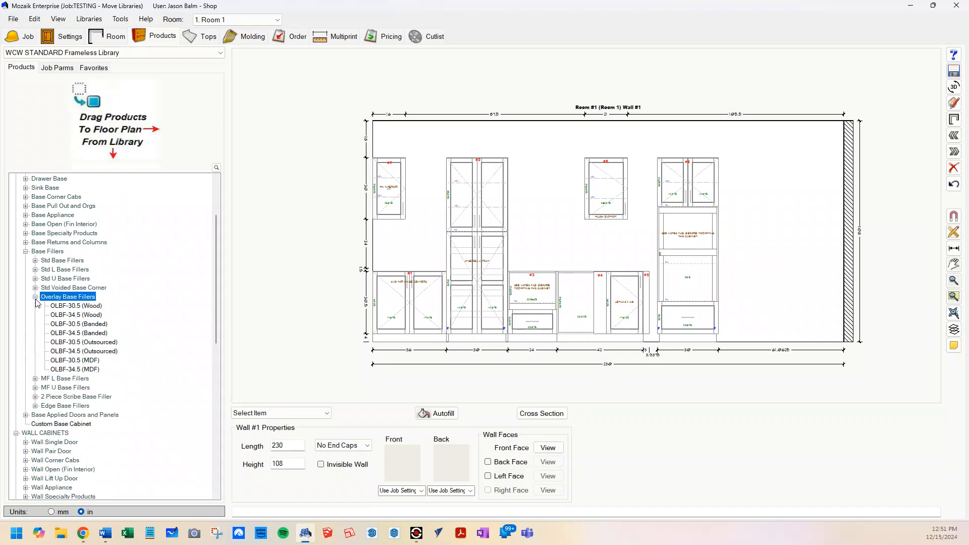
left_click(75, 306)
left_click_drag(115, 135, 121, 107)
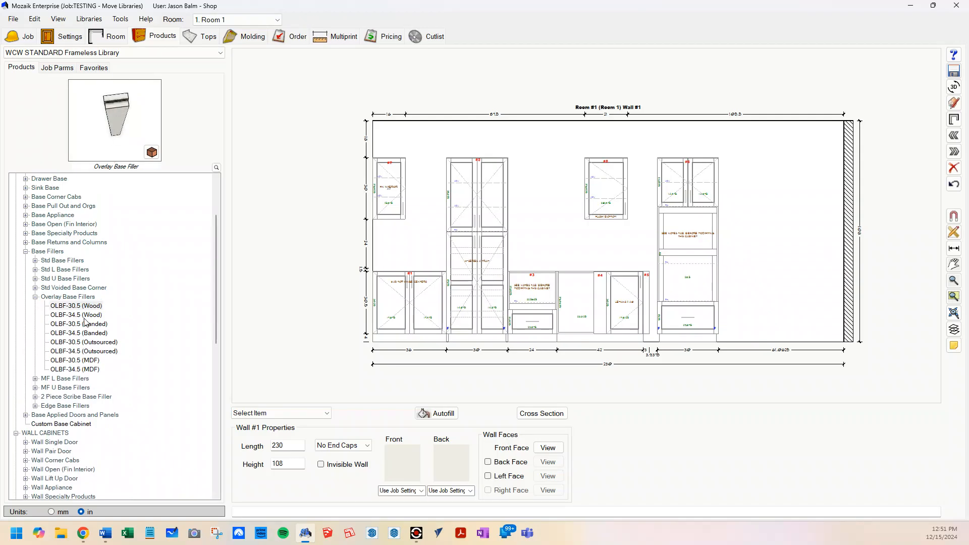
left_click(35, 298)
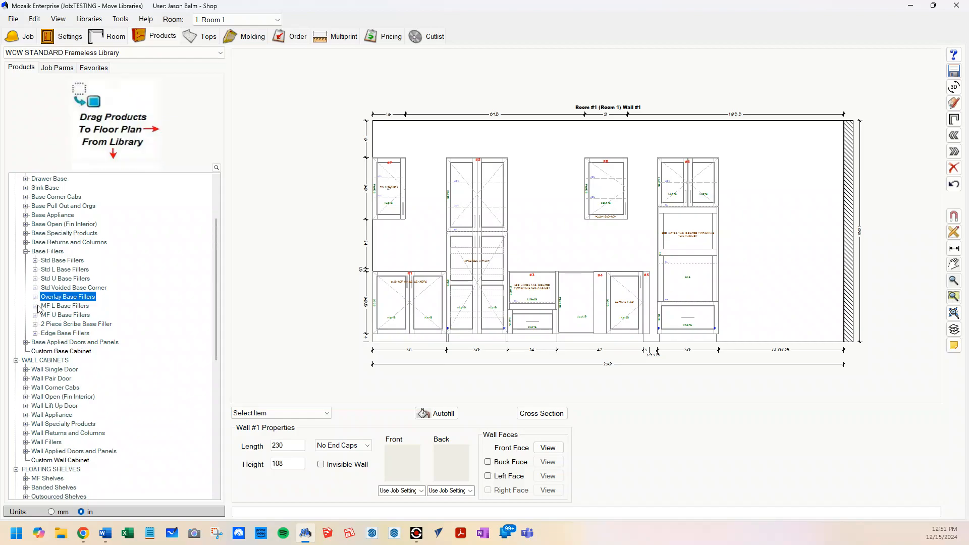
- Look through the MF L Base Fillers and 2 Piece Scribe Base Filler groups, collapsing each one
left_click(36, 306)
left_click(36, 306)
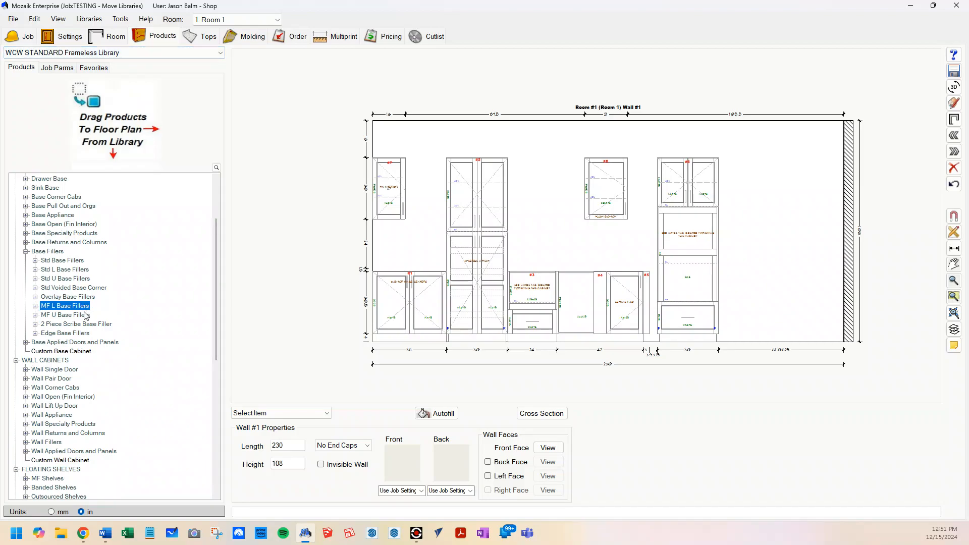
double_click(65, 325)
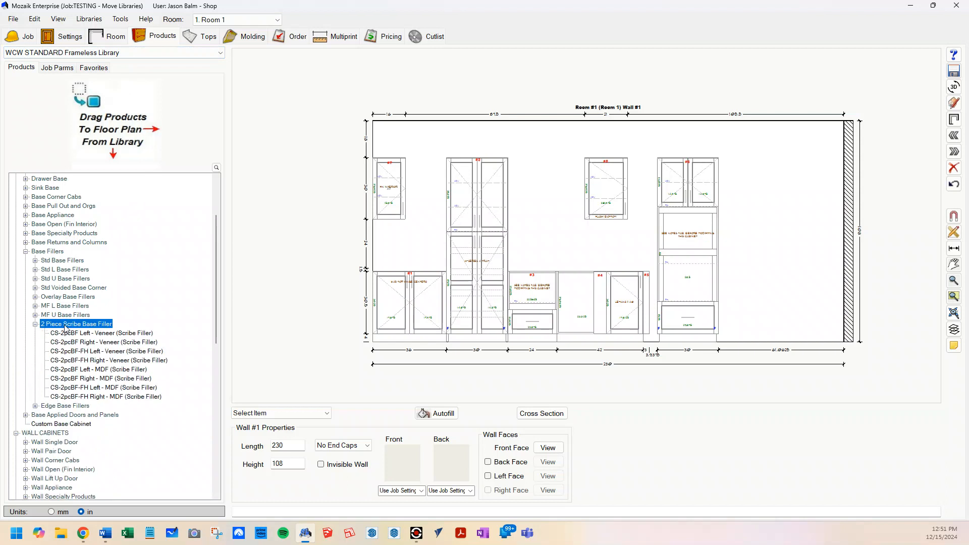
double_click(75, 327)
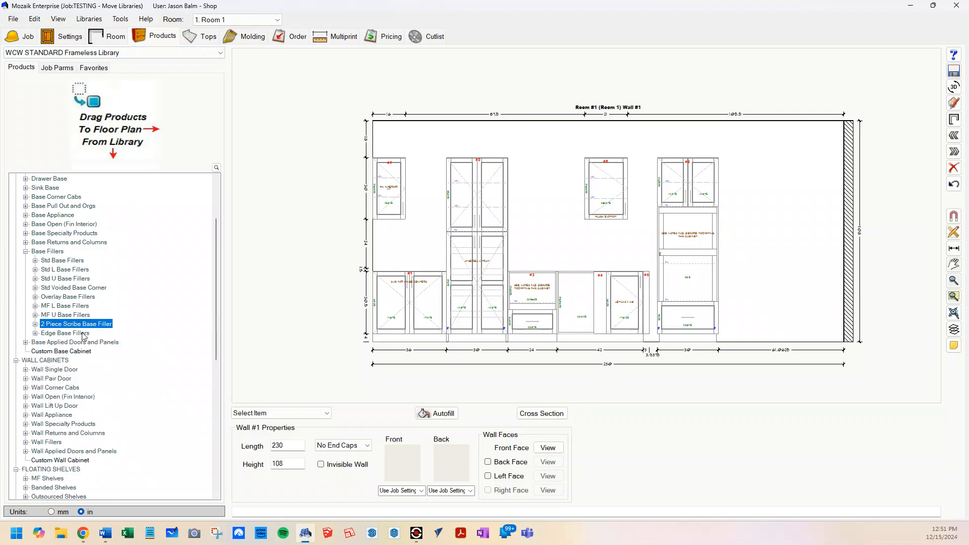
- Preview the EBF634.5 (Wood) filler under Edge Base Fillers and collapse the whole Base Fillers category
double_click(84, 334)
left_click(81, 350)
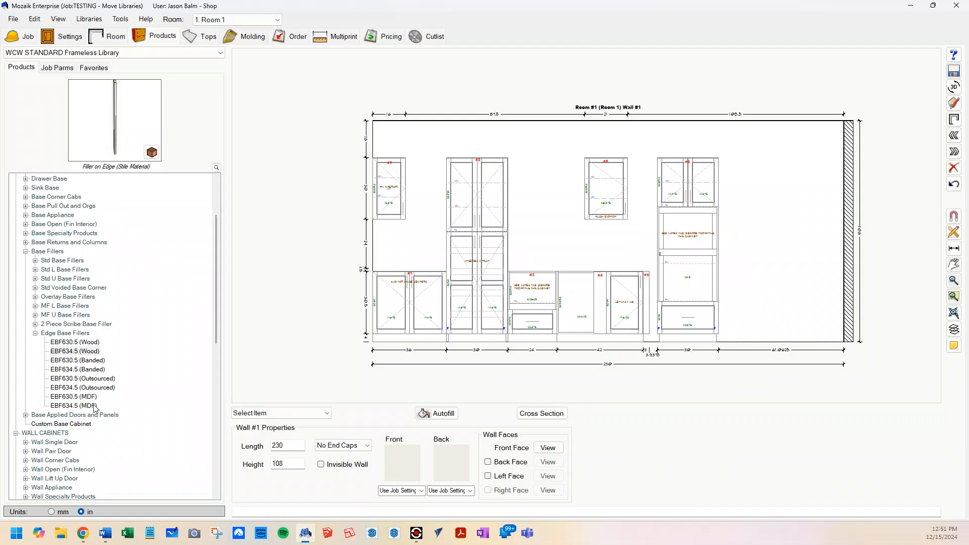
double_click(44, 335)
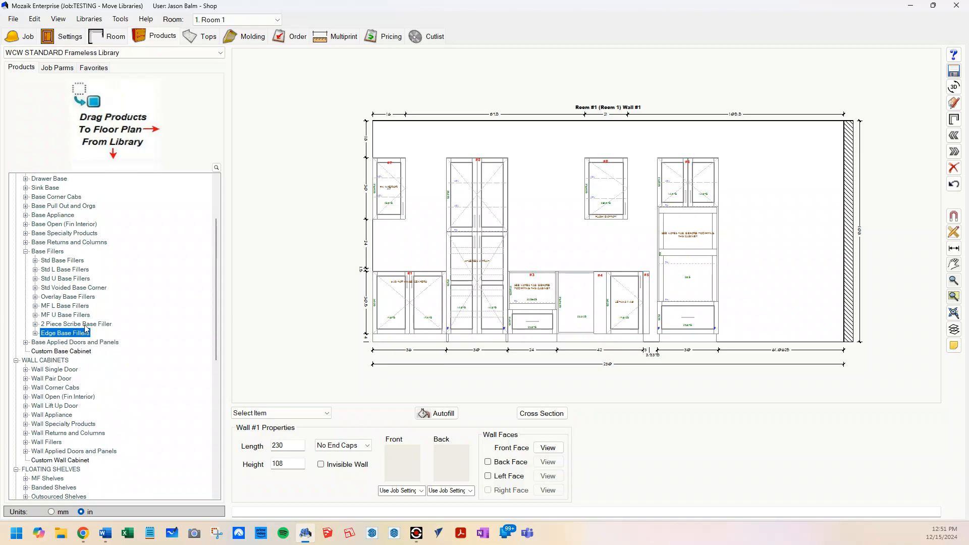
double_click(32, 252)
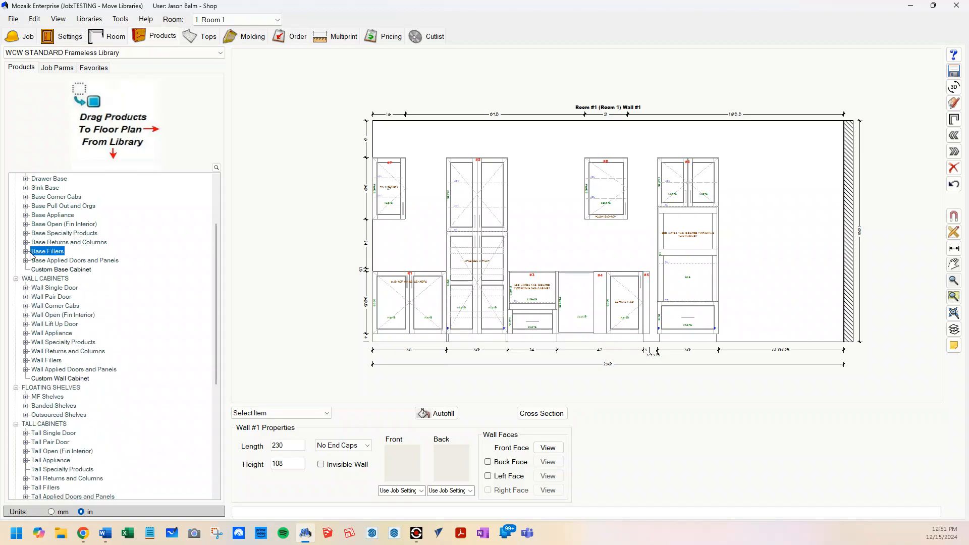
- Inspect the MFBR-34.5 (L) Left - MDF return's preview under MF L Shaped Base Returns, and collapse Base Returns and Columns
double_click(78, 244)
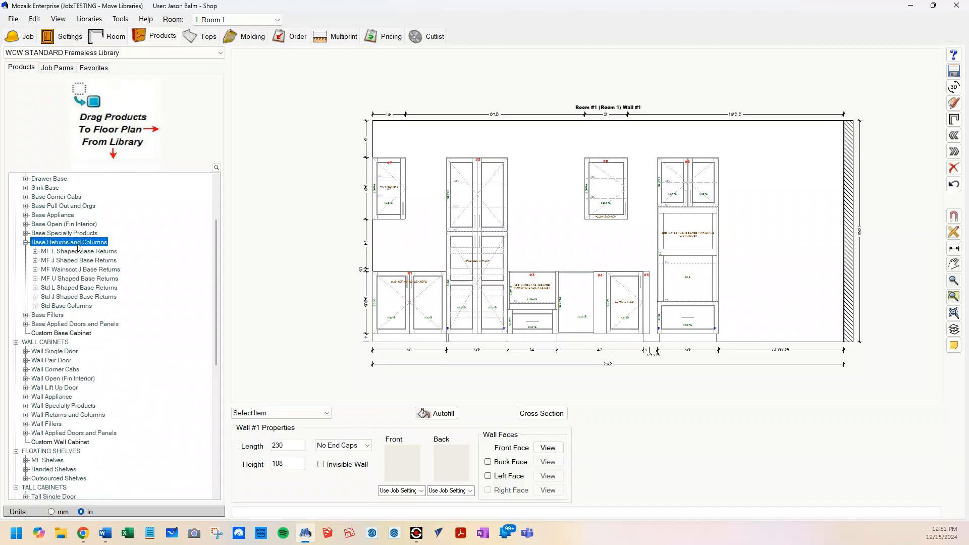
double_click(78, 251)
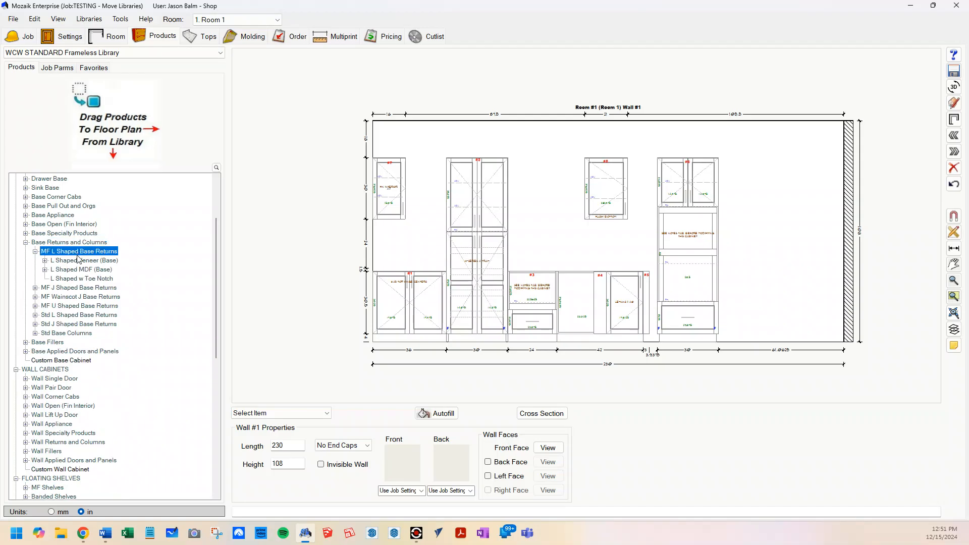
left_click(79, 261)
double_click(80, 270)
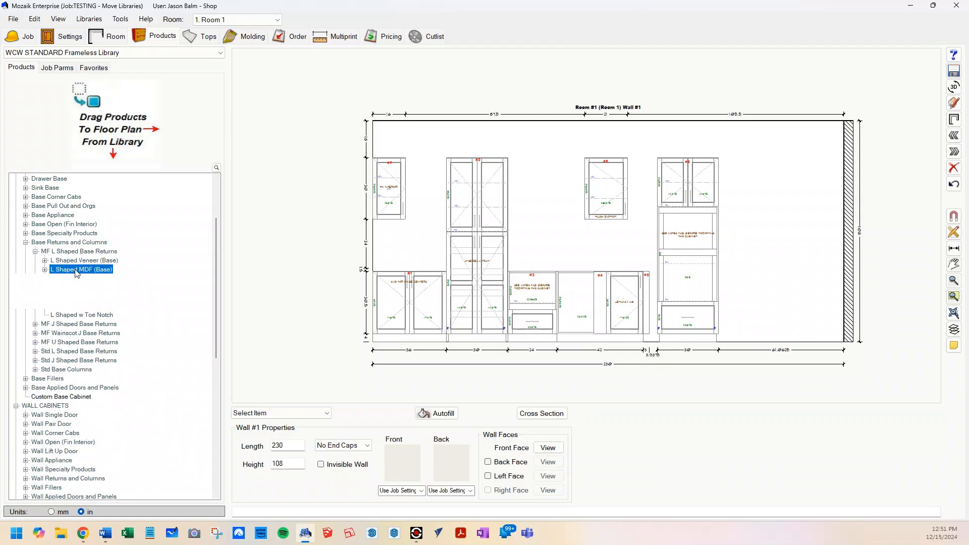
left_click(80, 279)
left_click_drag(113, 121, 96, 159)
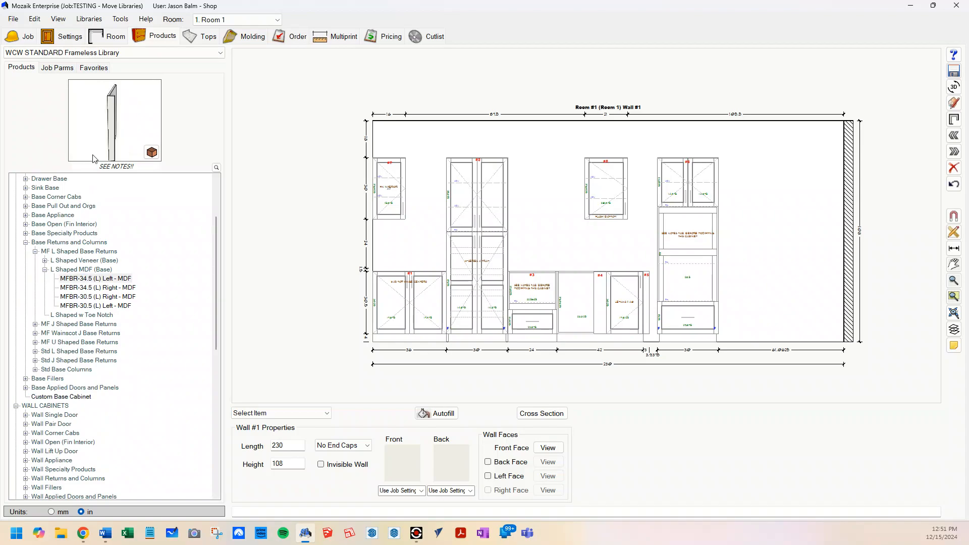
left_click(45, 270)
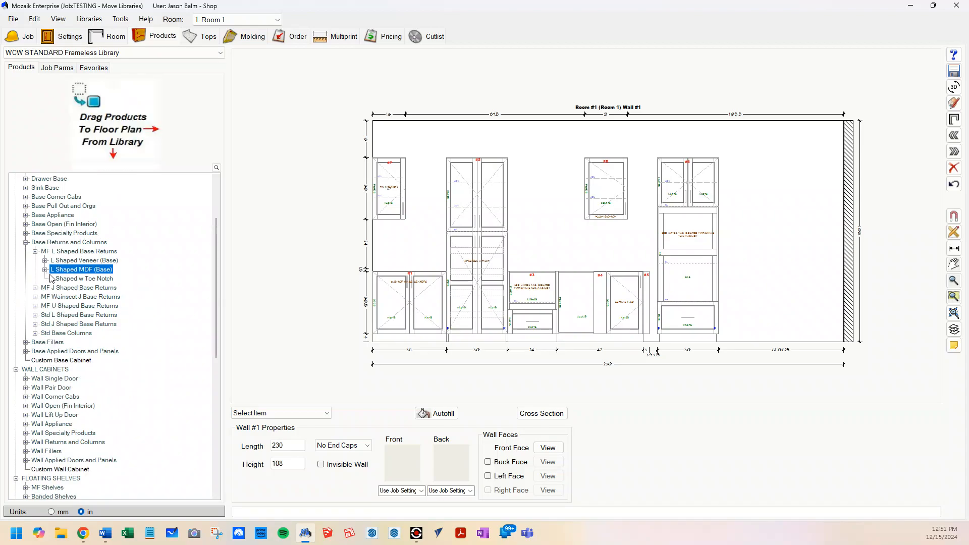
left_click(35, 251)
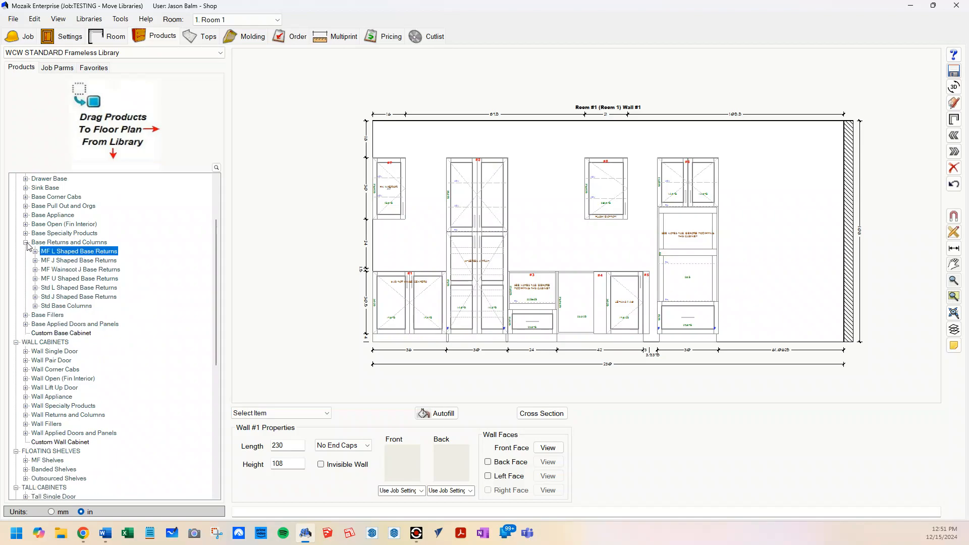
left_click(26, 242)
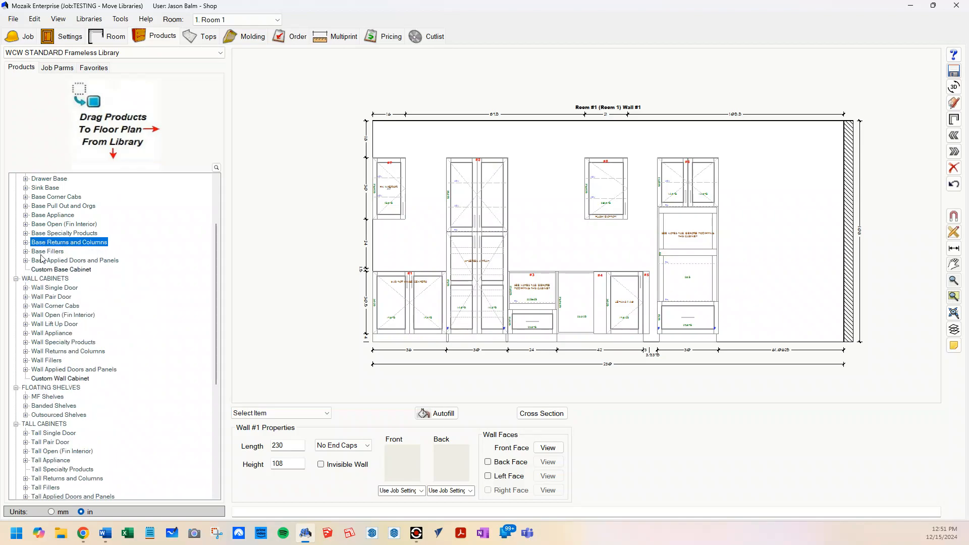
- Review the groups in Base Applied Doors and Panels, including the End Applied Base Doors list, and collapse the category
double_click(53, 262)
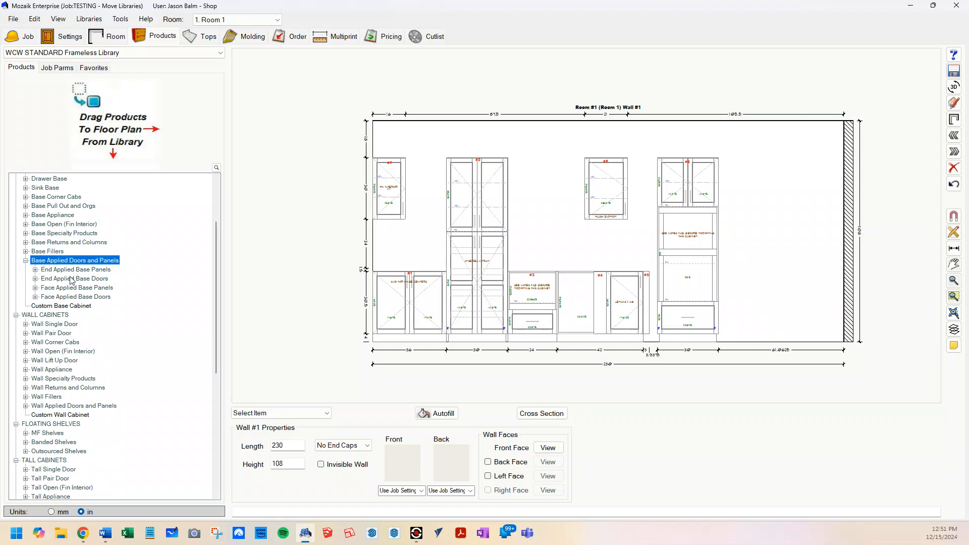
left_click(80, 280)
left_click(81, 297)
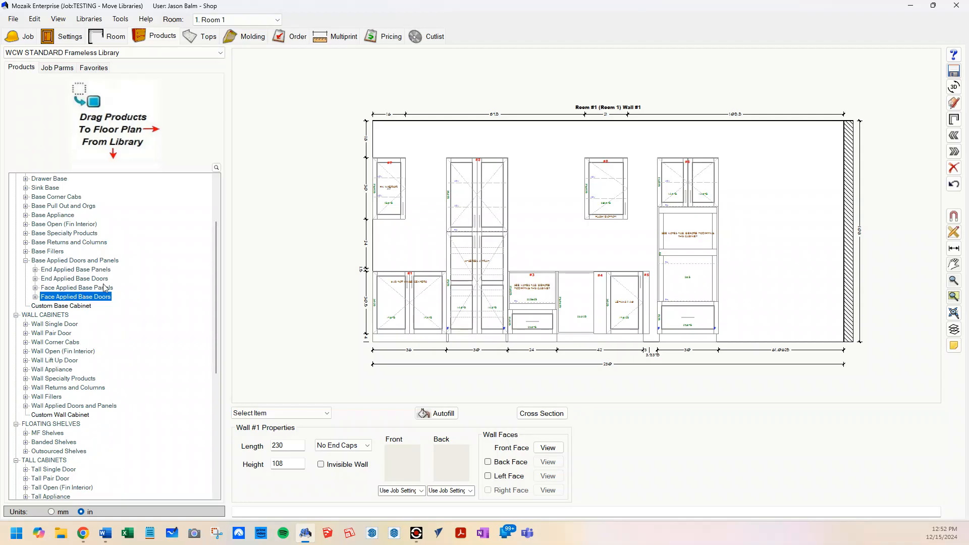
double_click(90, 279)
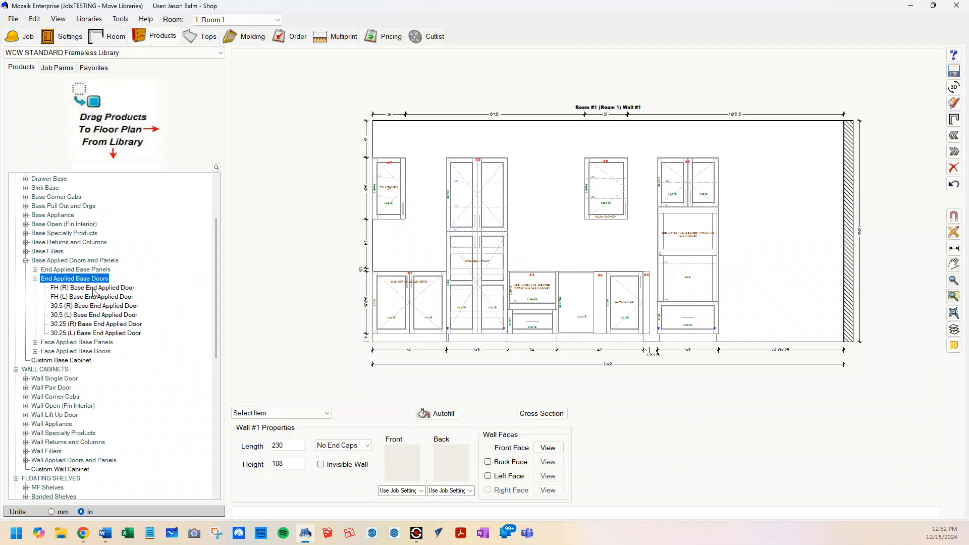
left_click(35, 279)
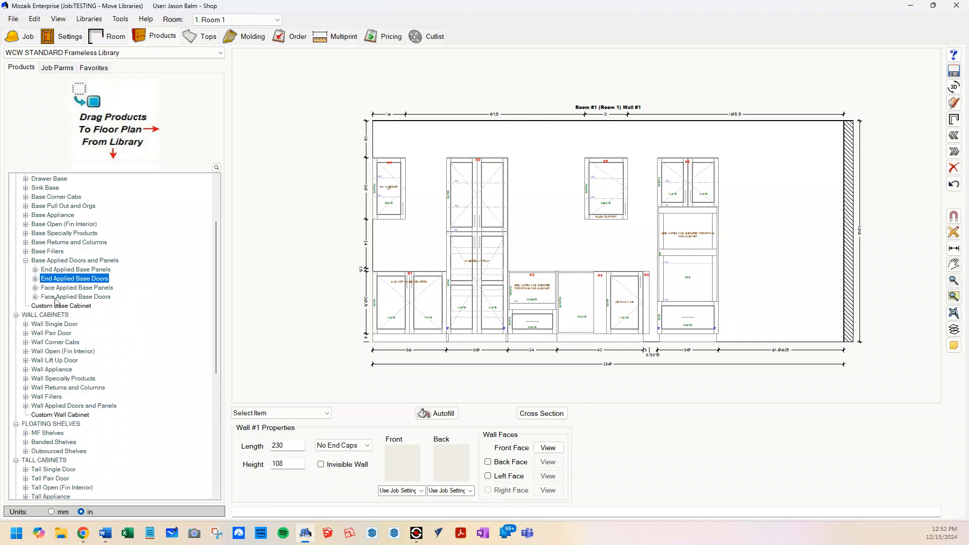
left_click(26, 260)
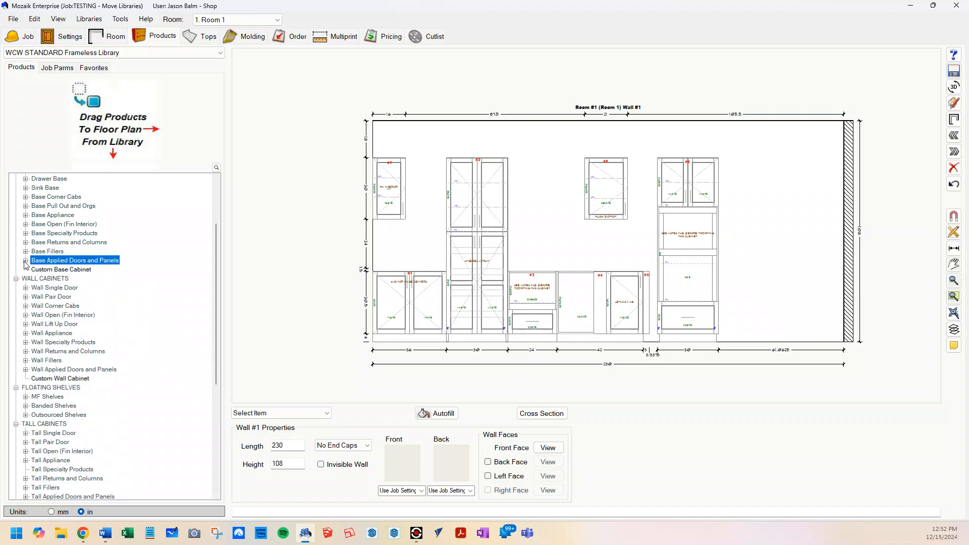
- Inspect the Custom Base Cabinet in the product preview and move on to the custom wall and tall cabinets
left_click(72, 270)
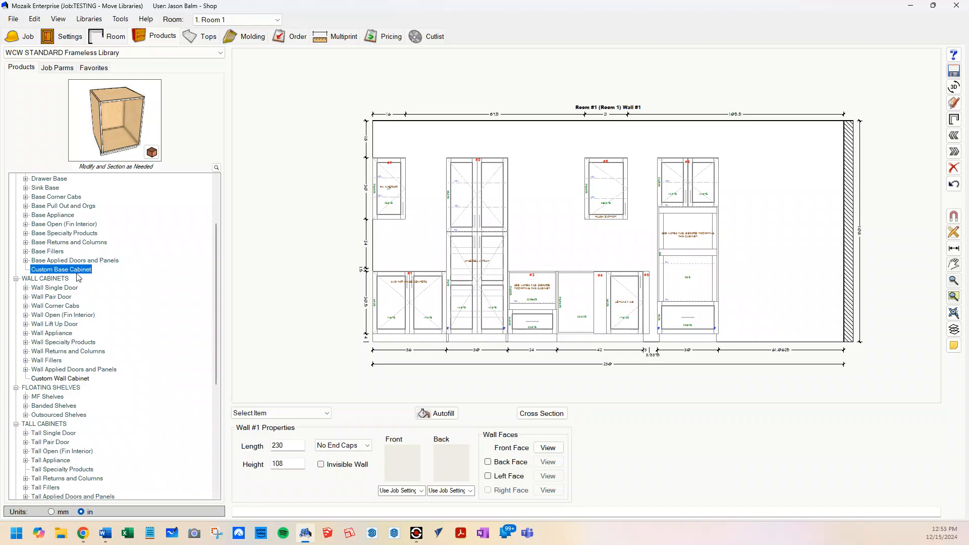
left_click(127, 140)
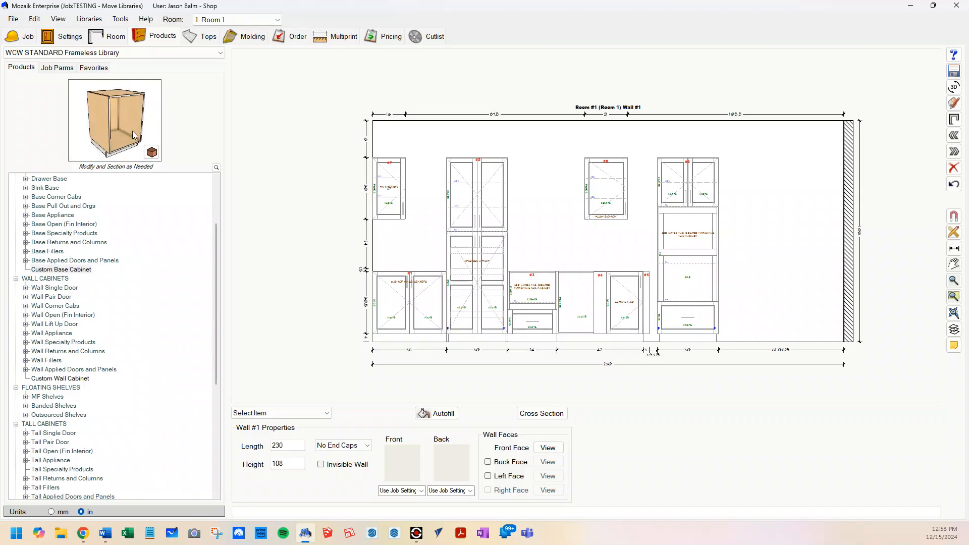
scroll(77, 383, "down", 4)
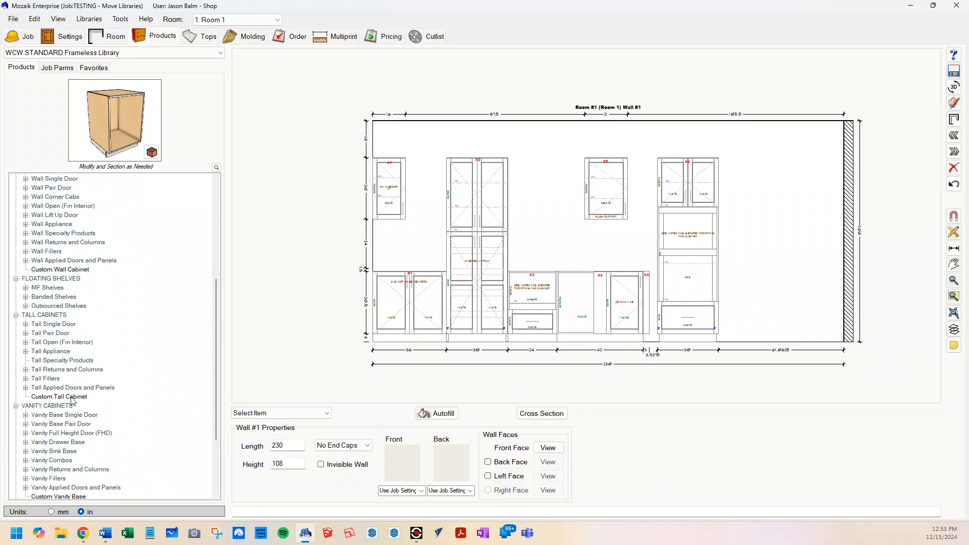
- Inspect the Custom Base Cabinet's preview with its door and return to its entry under Base Cabinets
left_click(114, 131)
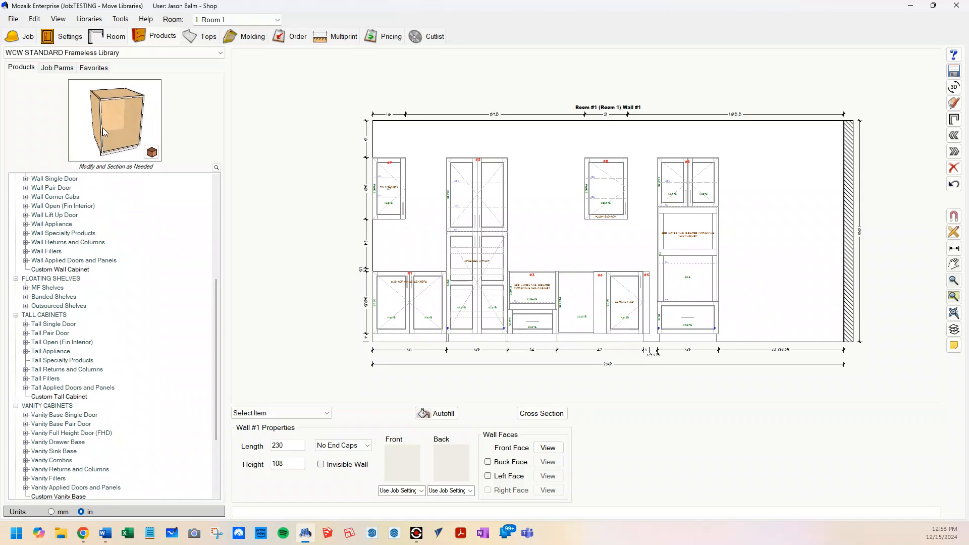
scroll(73, 283, "up", 4)
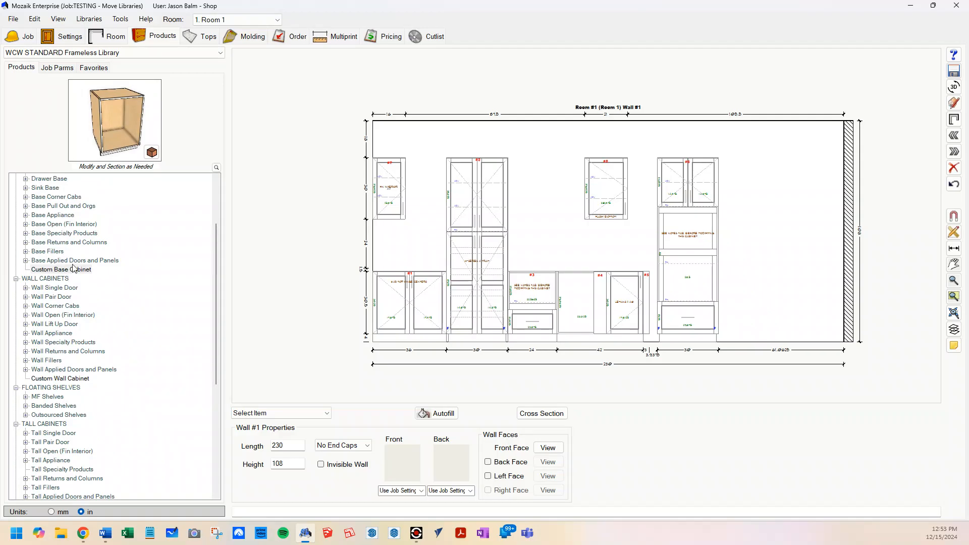
left_click(81, 270)
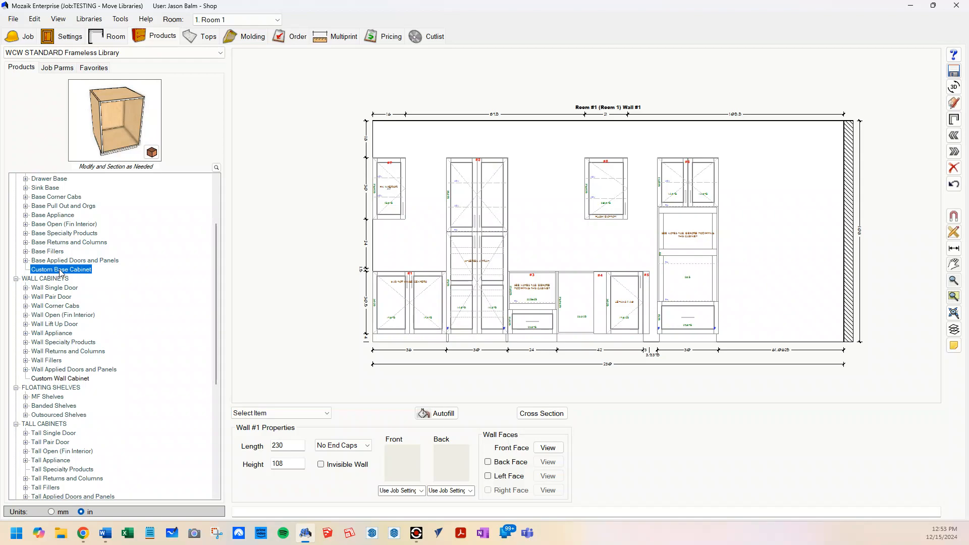
- Expand Cabinet Doors and Drawer Fronts under Loose Cabinet Parts and preview the Drawer Front (Top)
scroll(69, 316, "down", 3)
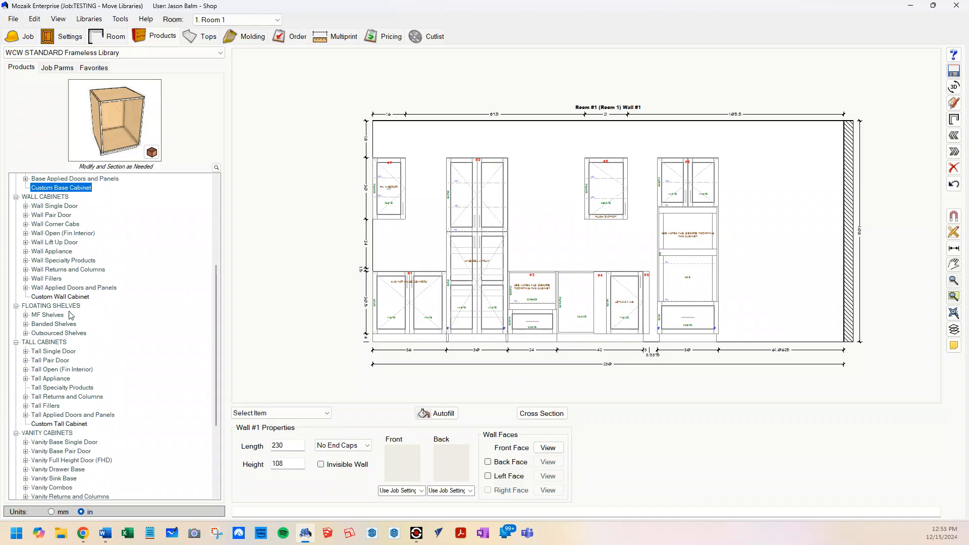
scroll(53, 354, "down", 5)
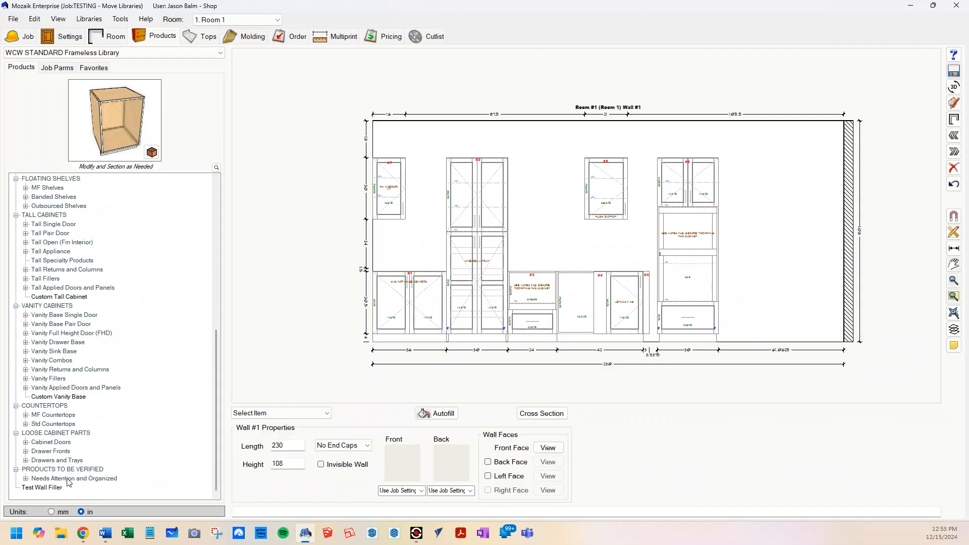
double_click(61, 444)
scroll(75, 429, "down", 2)
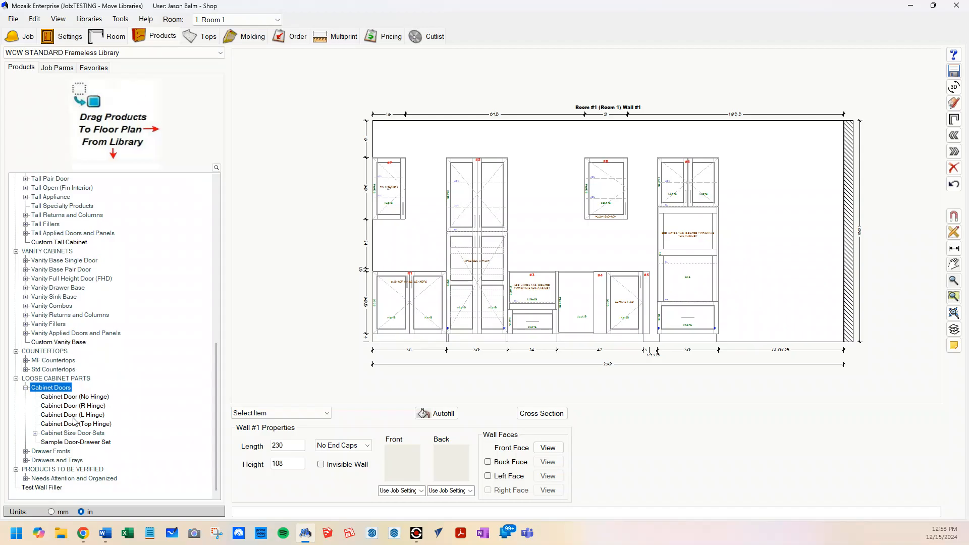
left_click(36, 453)
double_click(41, 456)
scroll(71, 424, "down", 1)
left_click(79, 443)
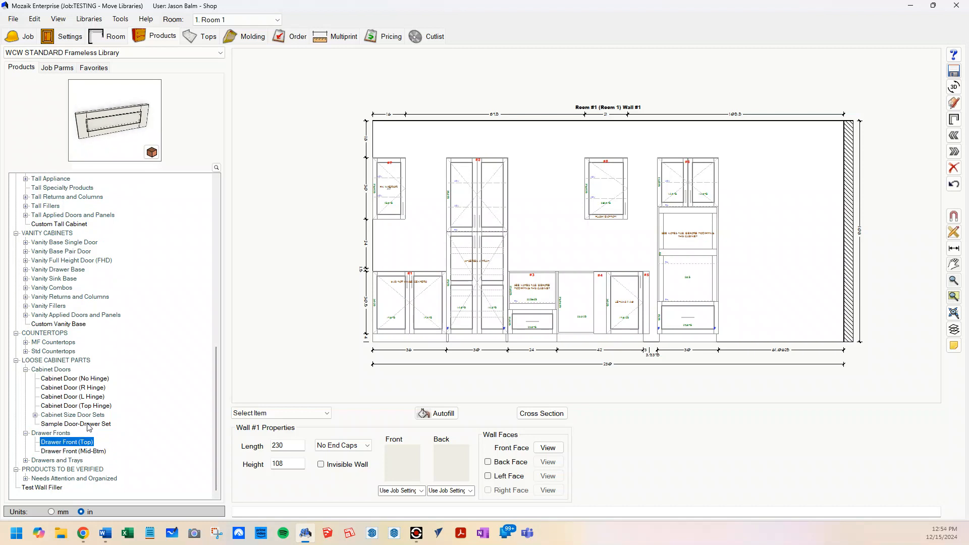
- Preview the Sample Door-Drawer Set and rotate its 3D model for a closer look
left_click(80, 424)
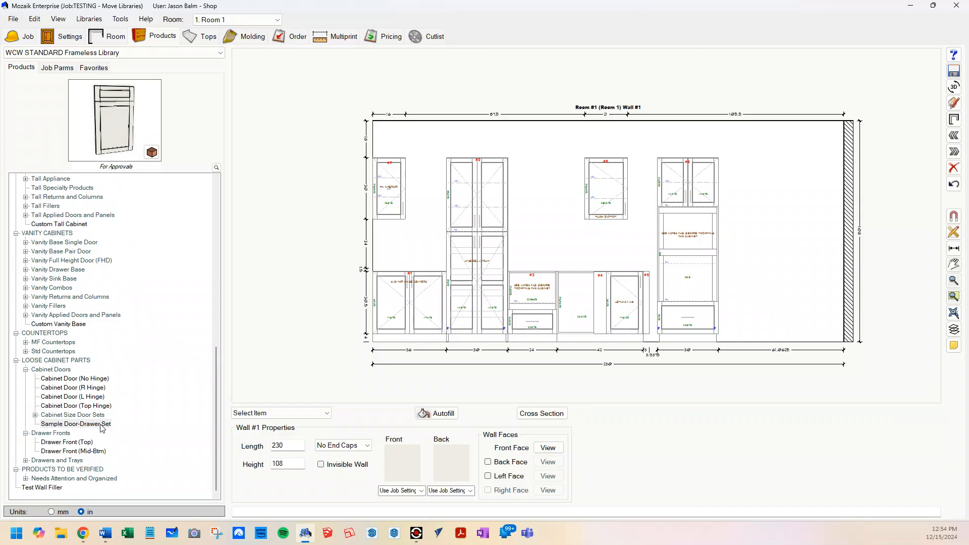
left_click_drag(115, 135, 145, 152)
scroll(111, 105, "up", 3)
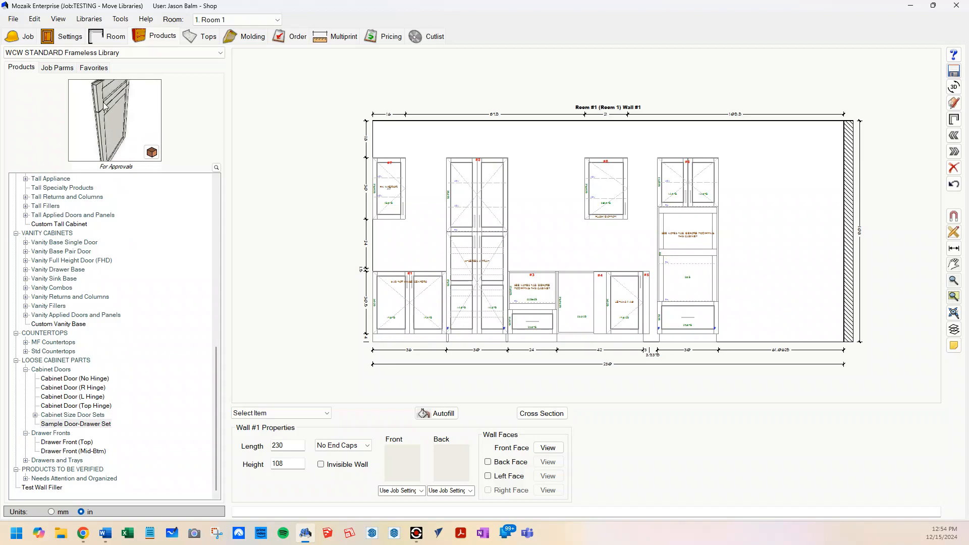
scroll(113, 122, "down", 3)
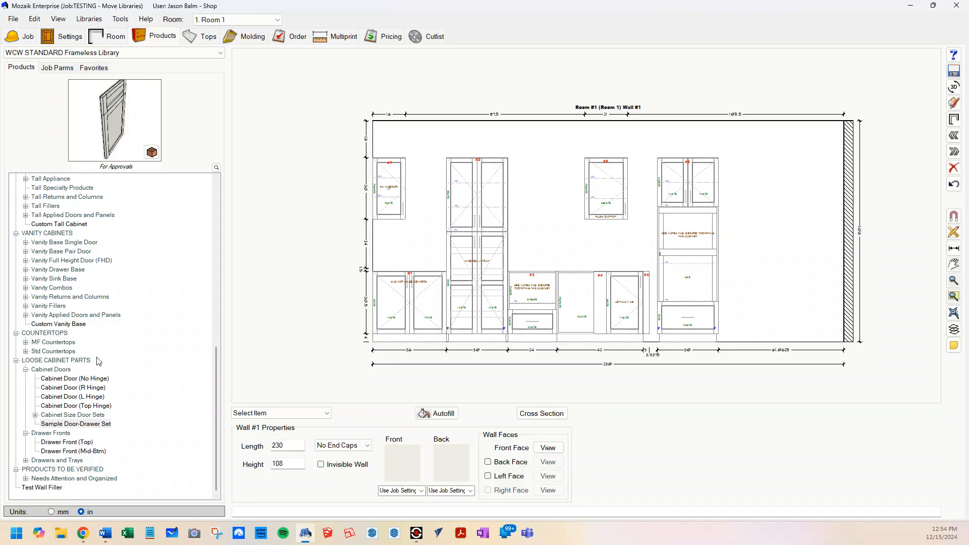
- Expand Cabinet Size Door Sets and preview the LD Base Single, LD Base Pair, LD Tall Pair and LD Tall Single products
double_click(89, 415)
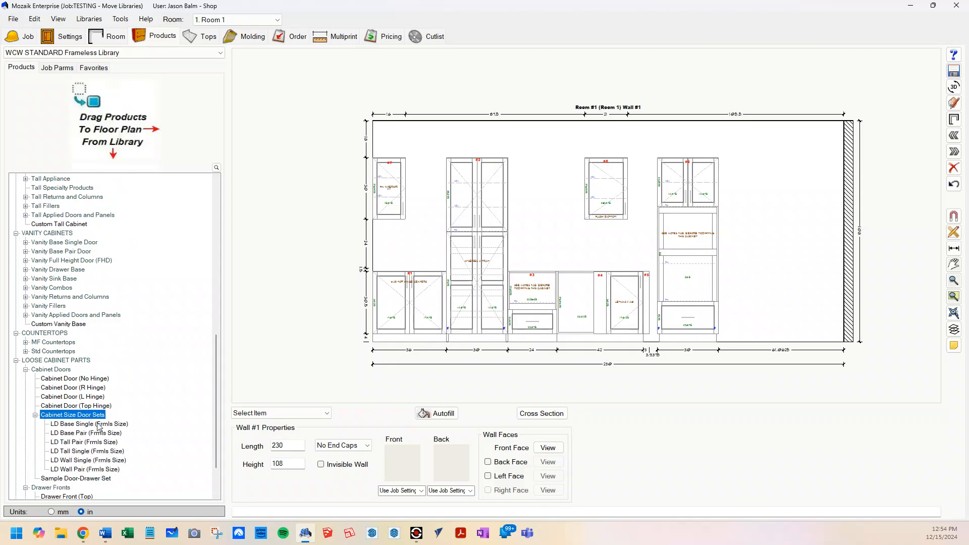
left_click(99, 425)
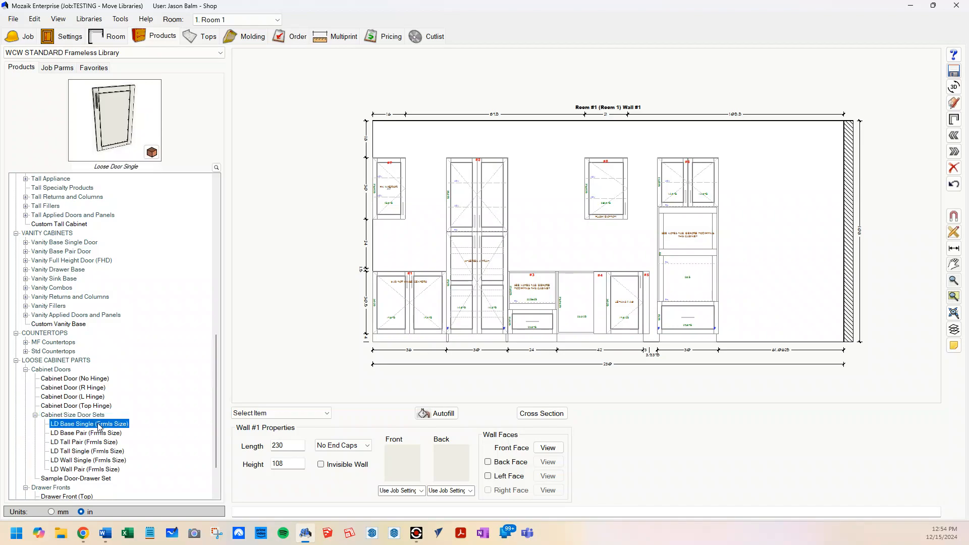
left_click(99, 434)
left_click(98, 443)
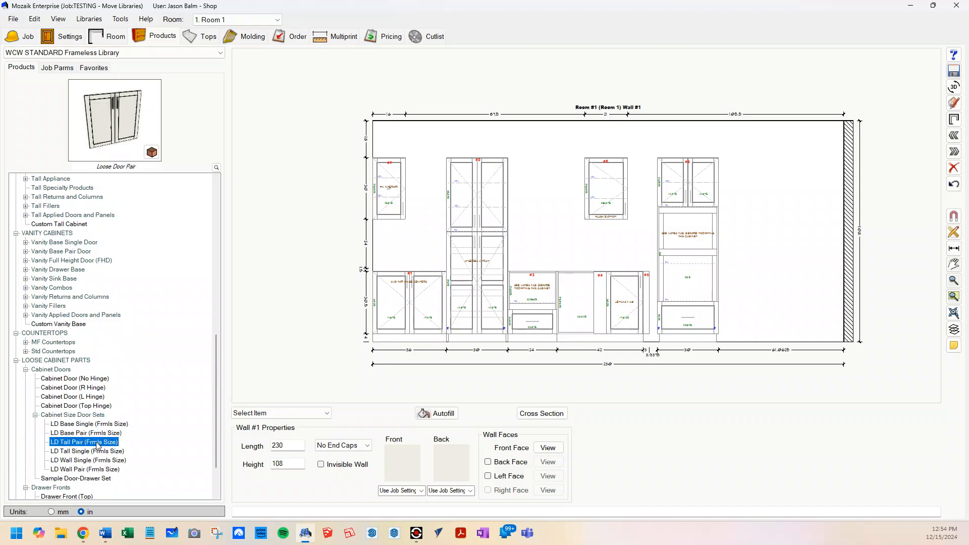
left_click(97, 452)
- Place the LD Base Single (Frmls Size) beside the tall appliance cabinet on Wall #1 for inspection, then delete it
left_click(99, 424)
mouse_move(104, 428)
left_mouse_down()
mouse_move(347, 455)
mouse_move(737, 302)
left_mouse_up()
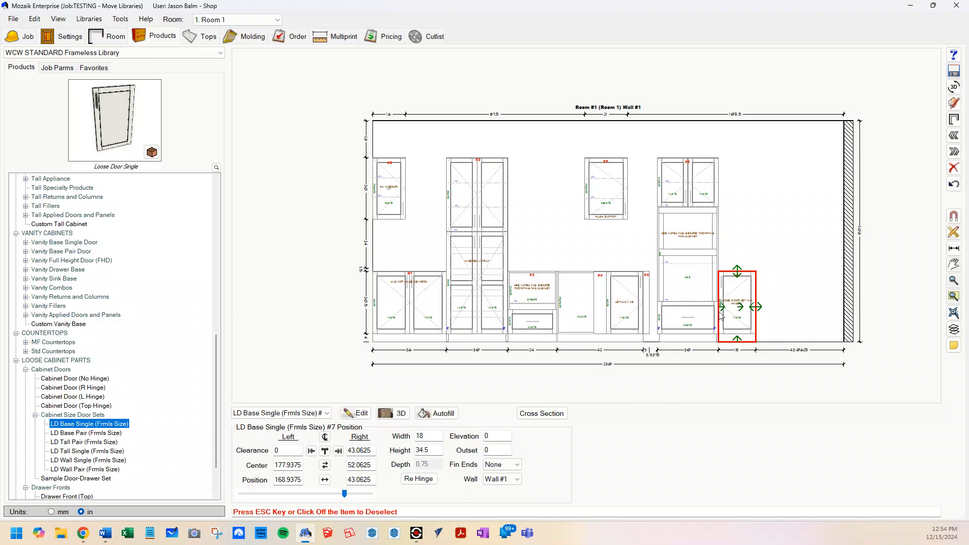
scroll(737, 329, "up", 5)
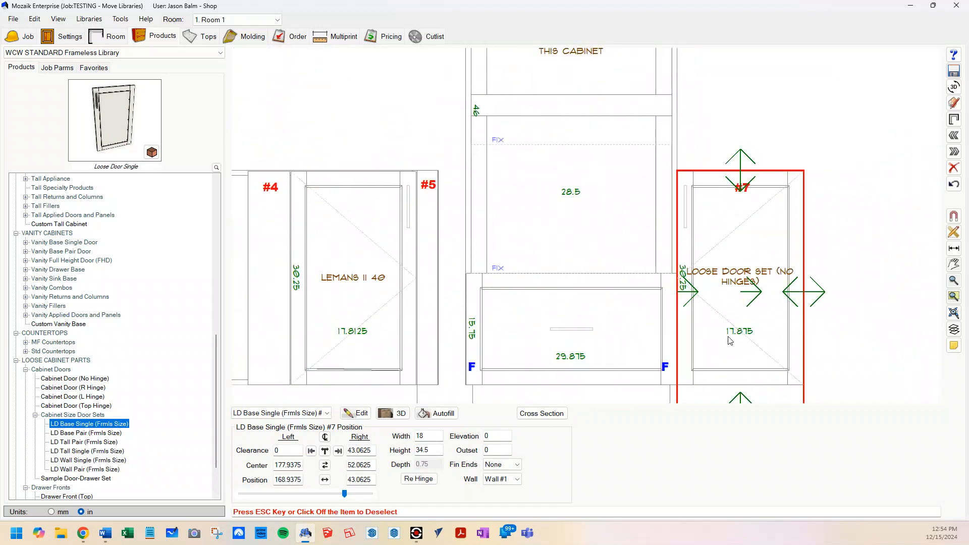
scroll(747, 337, "down", 5)
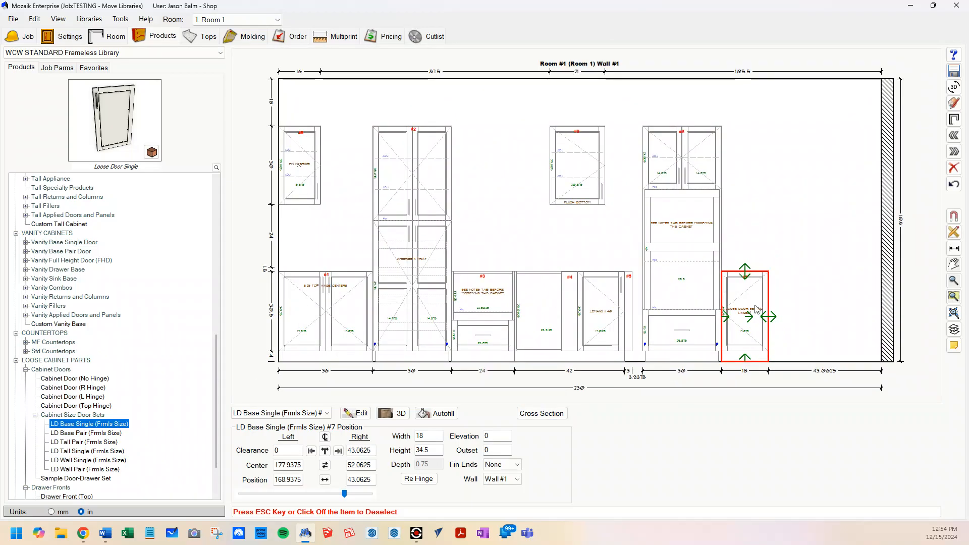
key("Delete")
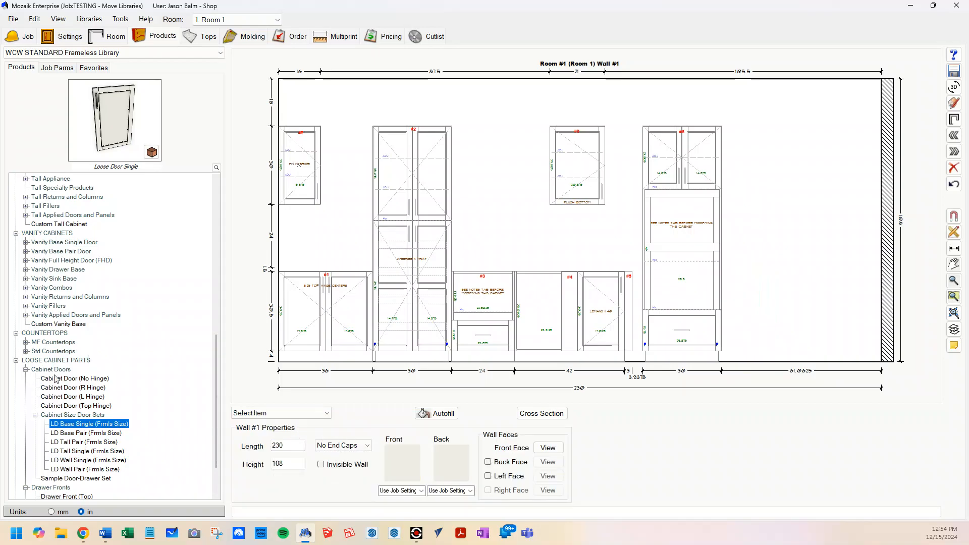
- Collapse Cabinet Doors, expand Drawers and Trays, and preview the LDRW (Progressa 15in-21in) and LDRW (ProgressaHD 18in-30in) drawer boxes
left_click(26, 370)
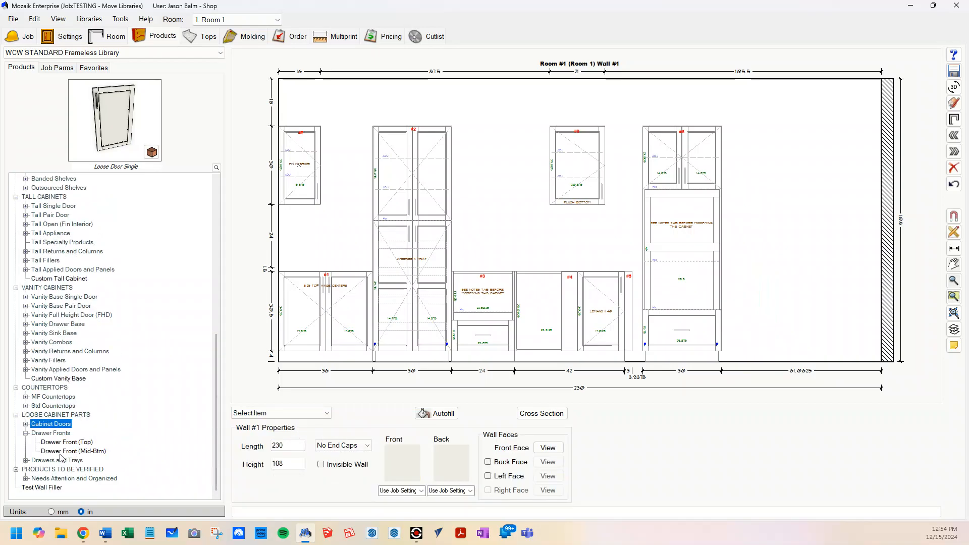
double_click(34, 461)
scroll(76, 458, "down", 1)
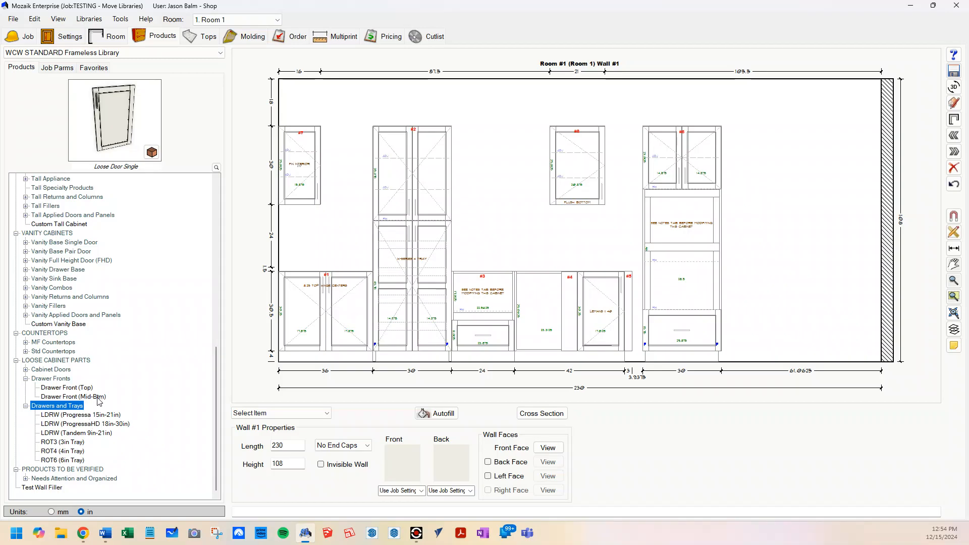
left_click(100, 417)
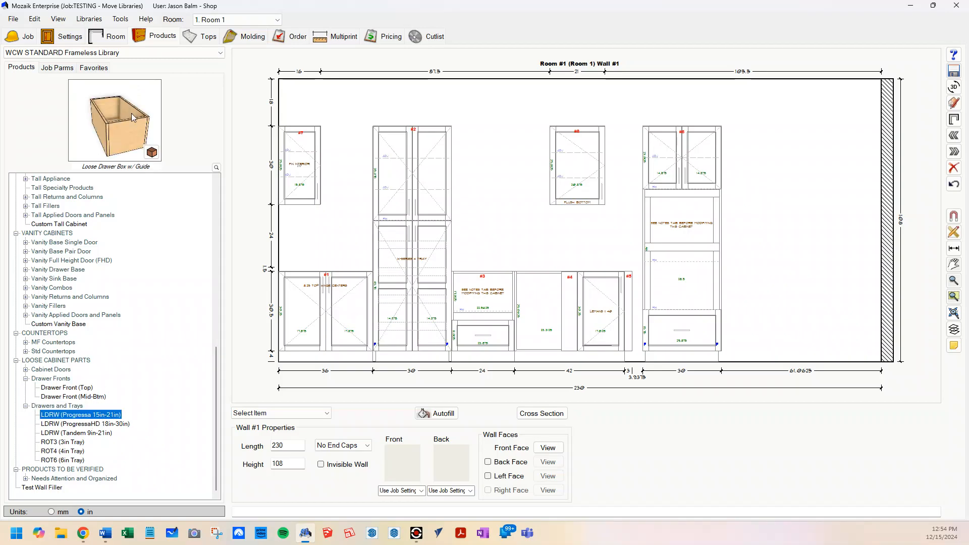
left_click(100, 424)
- Place the LDRW (Progressa 15in-21in) drawer box beside the tall appliance cabinet on Wall #1 and open it in the Product Editor
left_click(101, 418)
left_click_drag(101, 421, 738, 346)
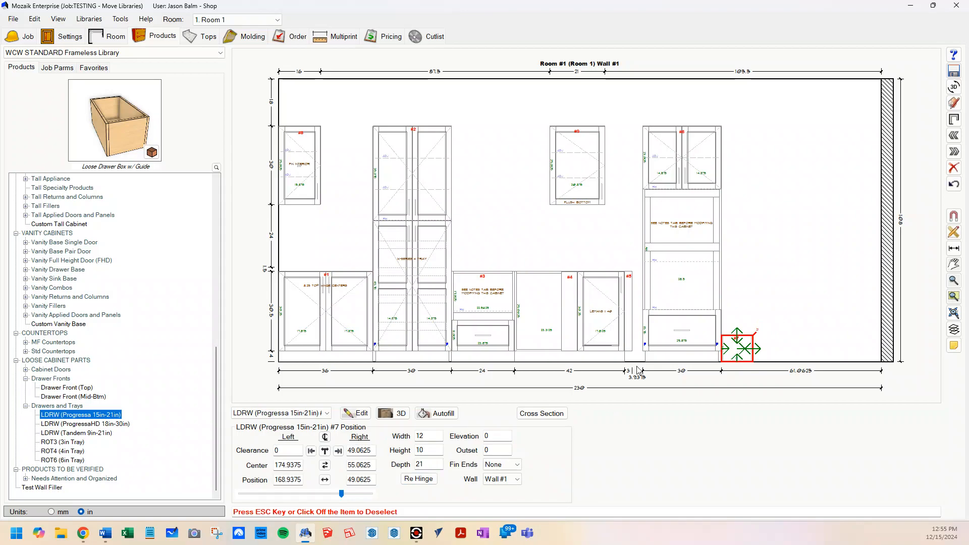
double_click(738, 348)
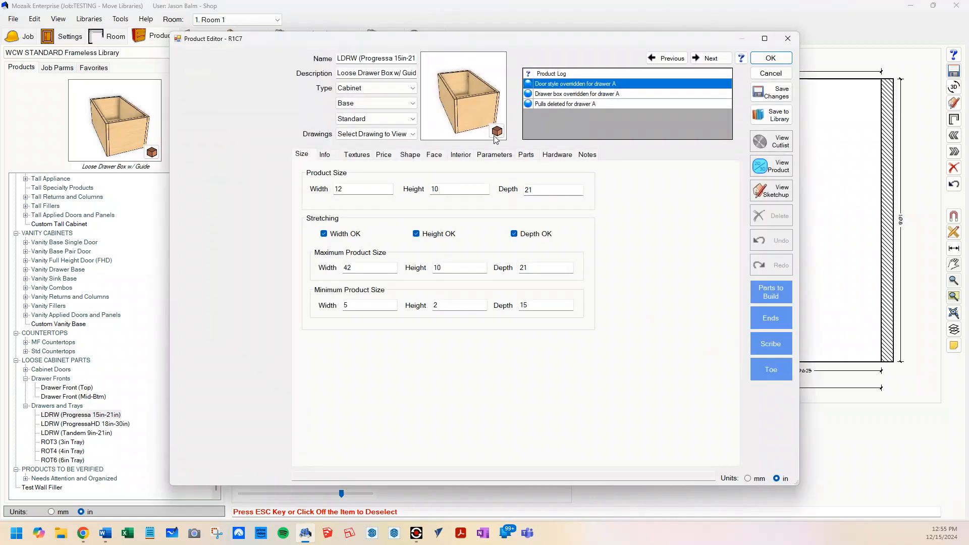
- Review the drawer box's hardware list with the Name column widened, and leave the Product Editor without saving
left_click(531, 155)
left_click(558, 155)
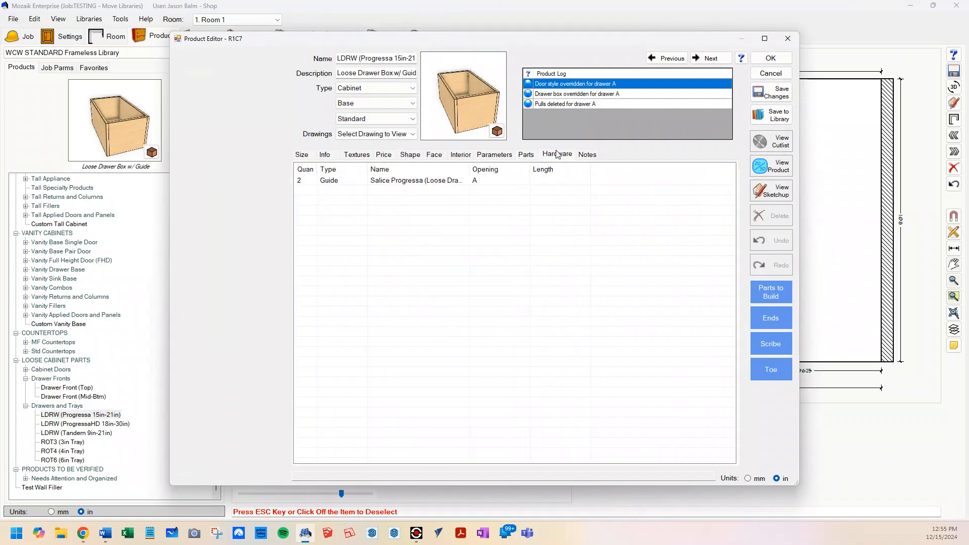
left_click_drag(470, 169, 536, 169)
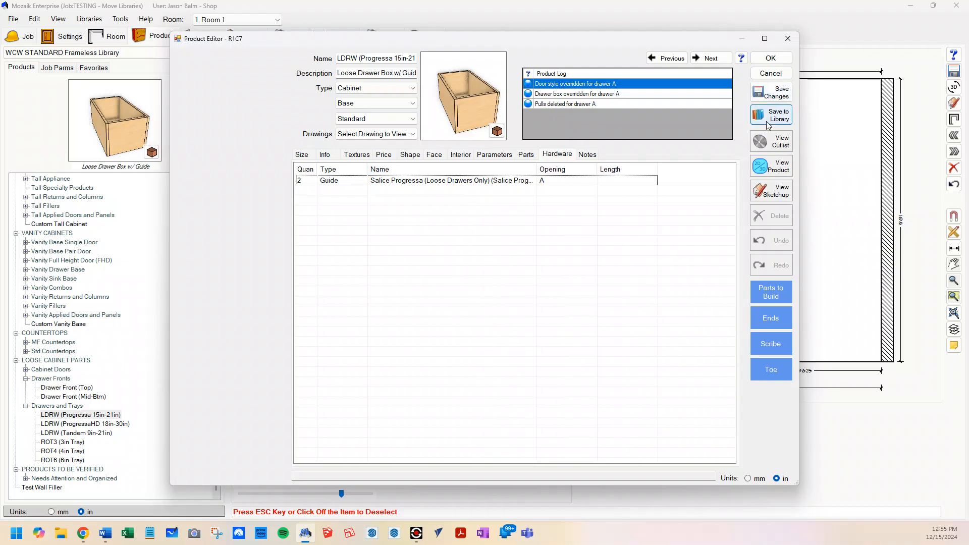
left_click(771, 73)
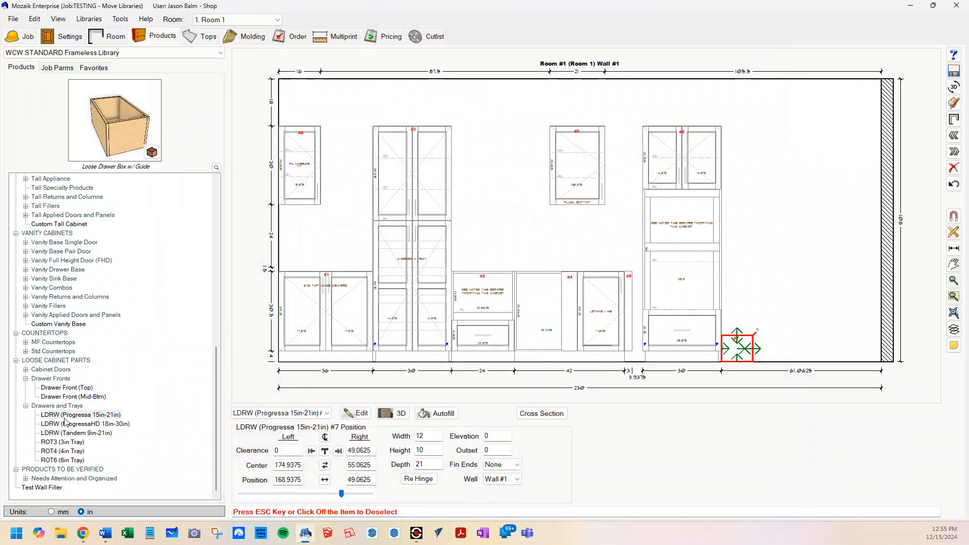
- Collapse Drawers and Trays and Drawer Fronts, and expand Base Single Door under Base Cabinets
left_click(25, 406)
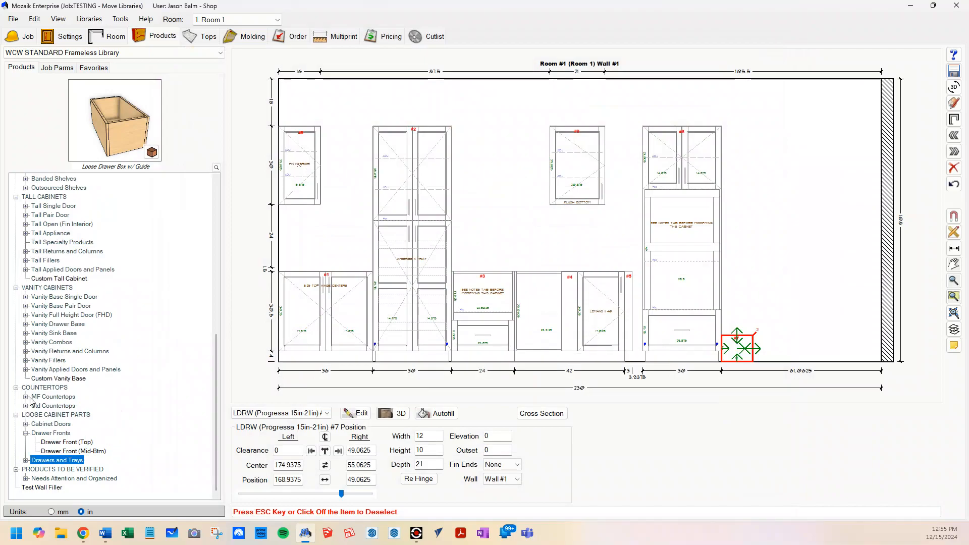
left_click(25, 432)
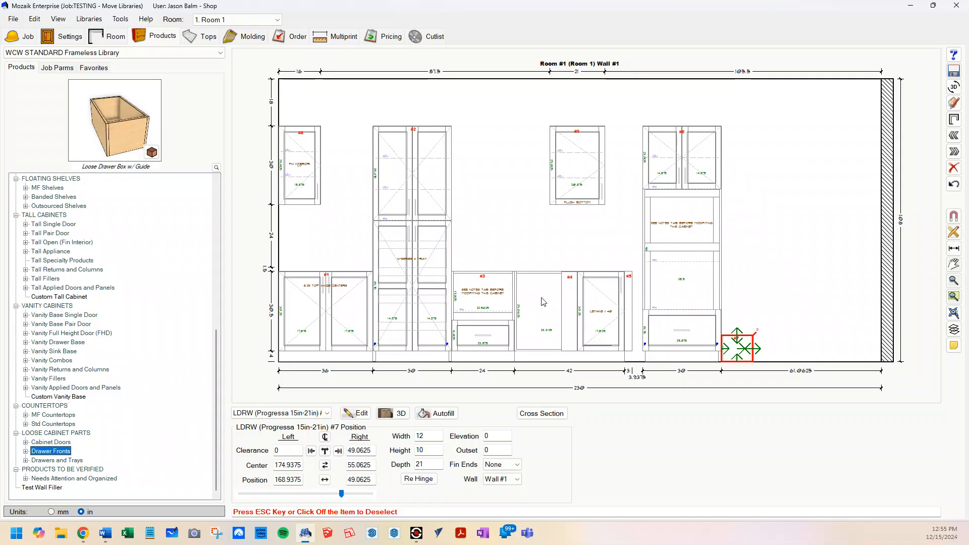
scroll(135, 372, "up", 10)
scroll(135, 373, "up", 1)
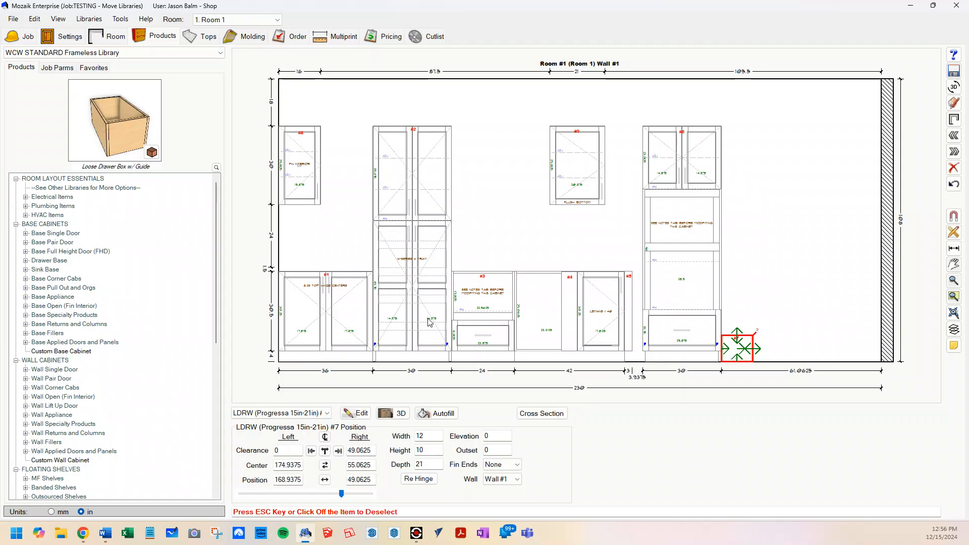
double_click(32, 234)
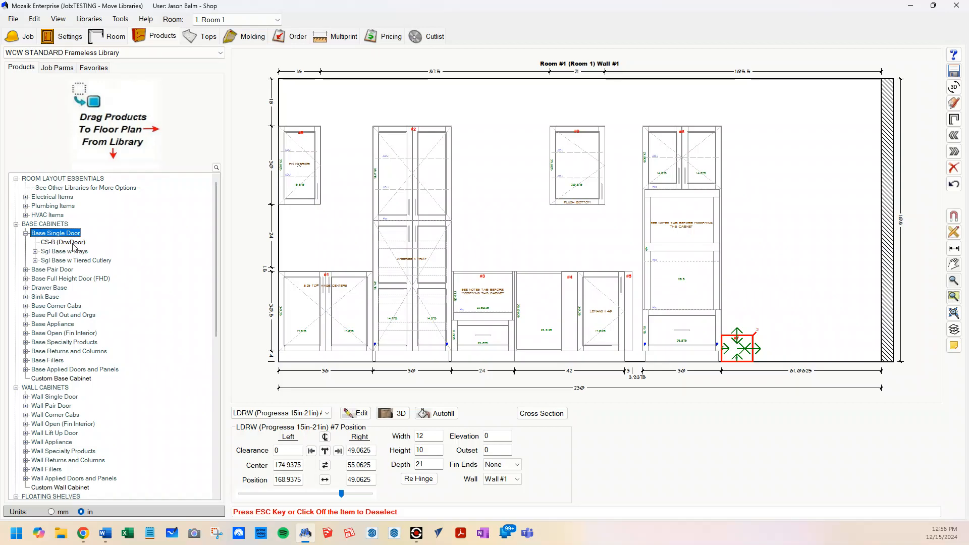
- Switch to the WCW STOCK Frameless Cabinets library and browse its product groups down to Tall Cabinets
left_click(142, 52)
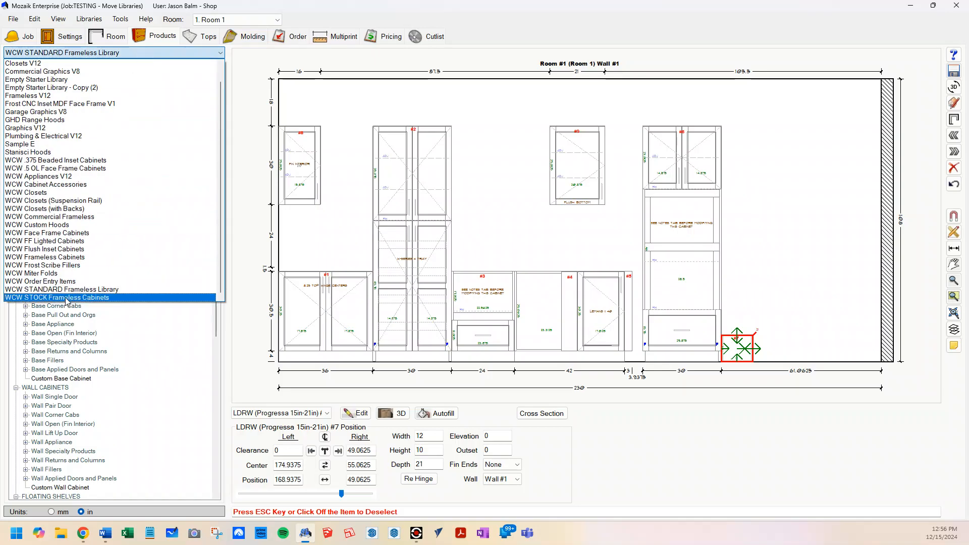
left_click(125, 290)
scroll(73, 322, "down", 3)
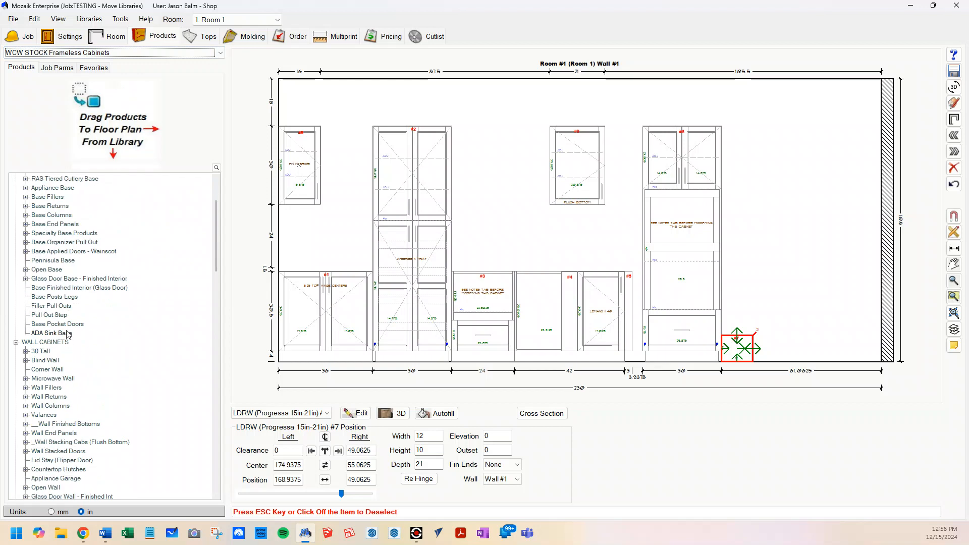
scroll(71, 353, "down", 9)
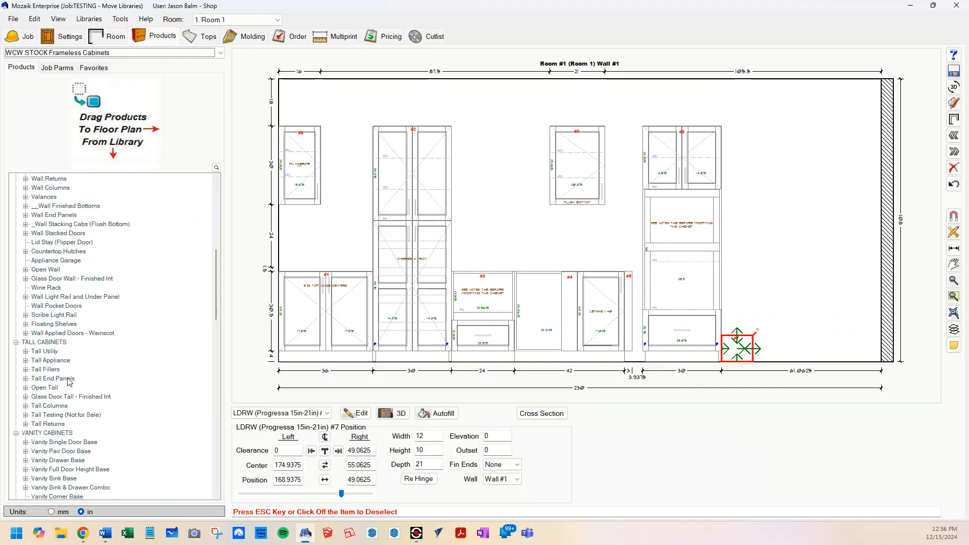
- Expand Tall Utility, review the products in the 93 Tall Utility group, and collapse that group
double_click(59, 324)
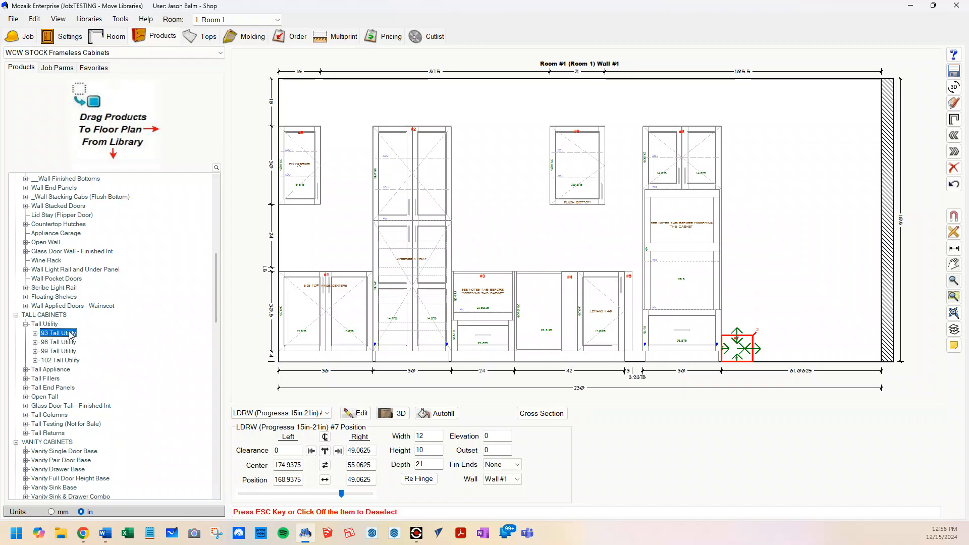
double_click(67, 333)
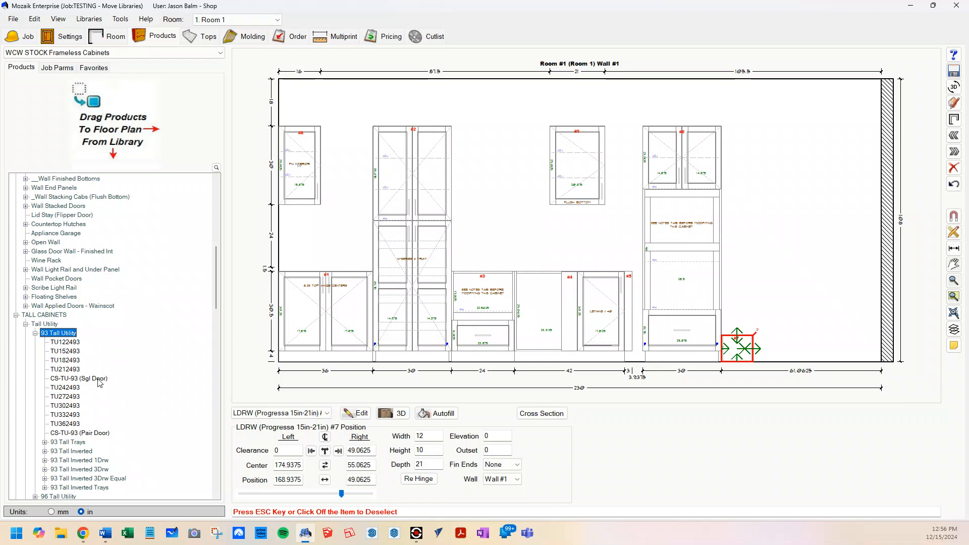
left_click(35, 333)
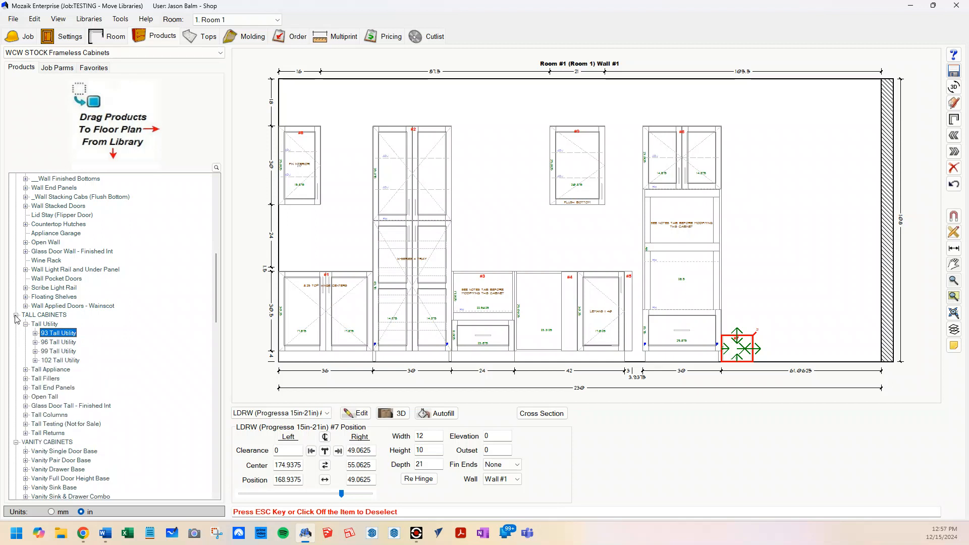
- Switch the product library back to WCW STANDARD Frameless Library
scroll(67, 338, "up", 7)
scroll(67, 338, "up", 5)
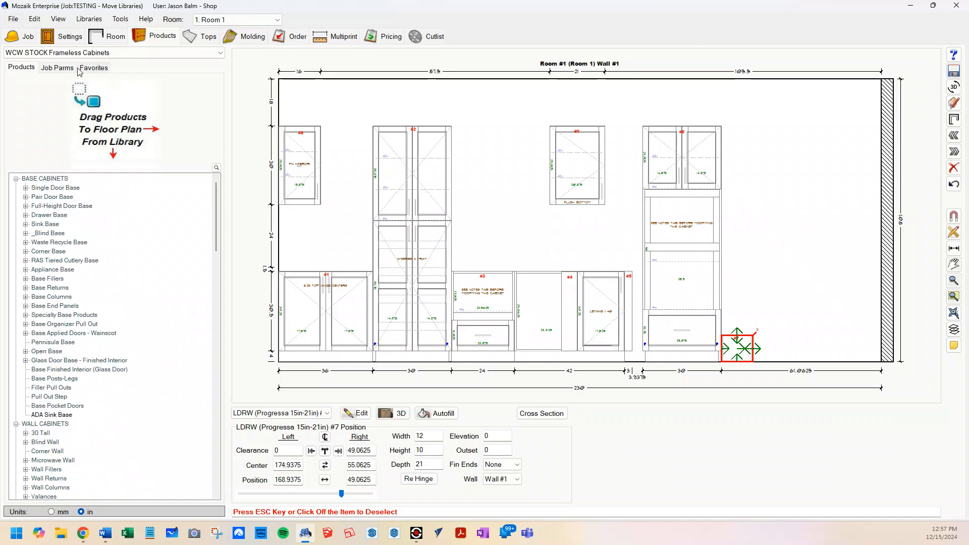
left_click(118, 54)
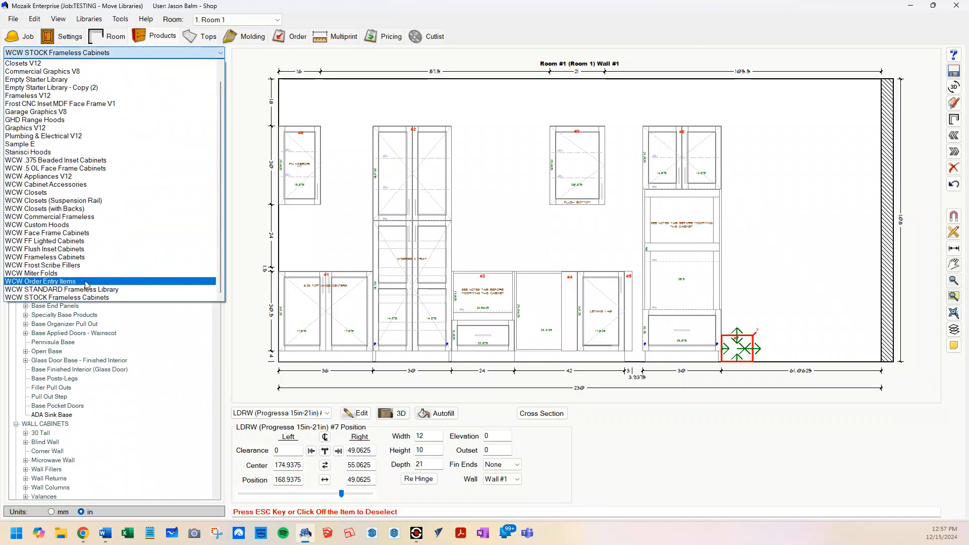
left_click(91, 290)
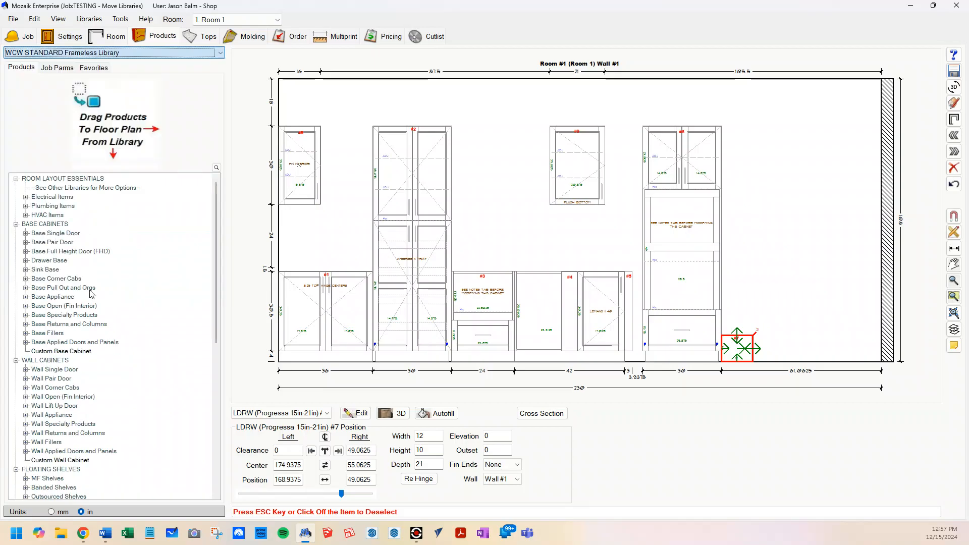